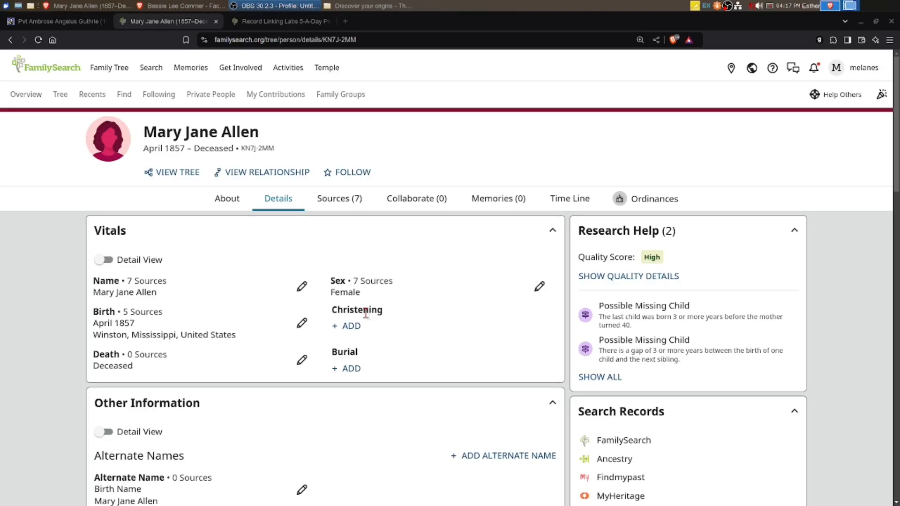
- Open the person page of the last child listed under the mother's spouses and children
scroll(366, 325, down, 10)
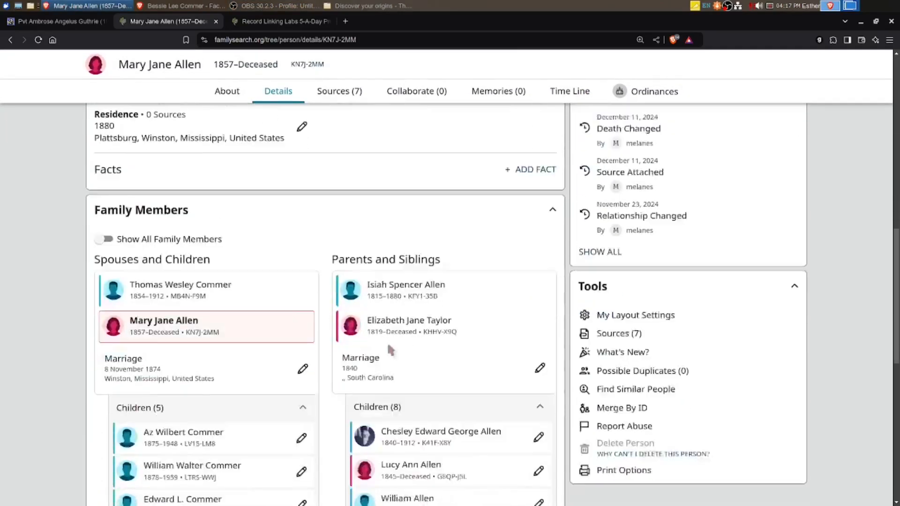
scroll(390, 351, down, 3)
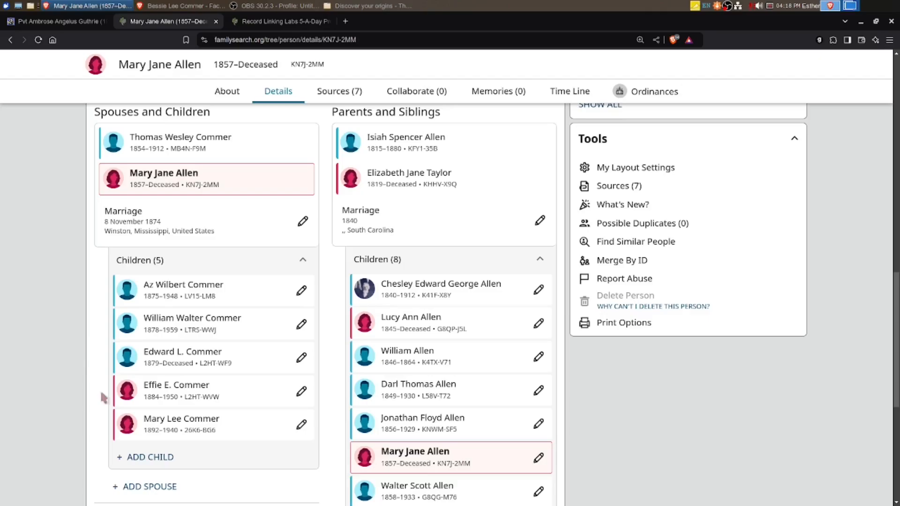
click(167, 422)
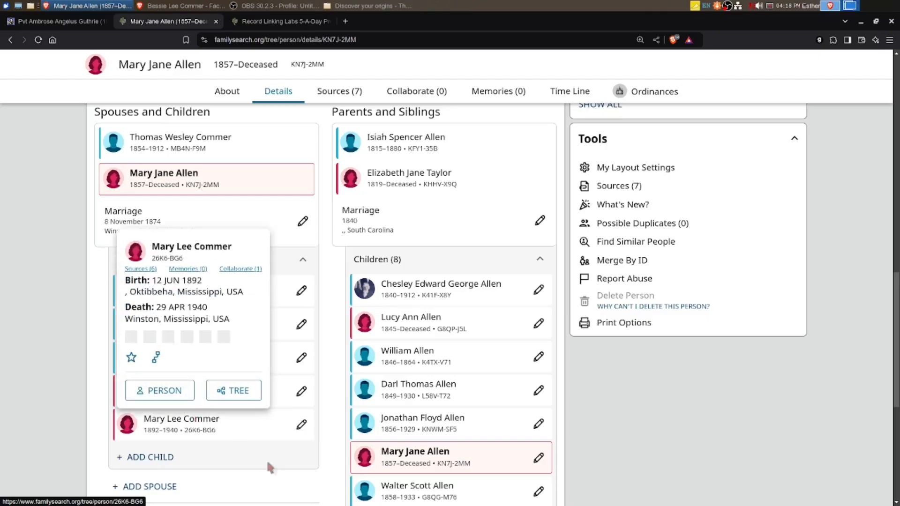
click(171, 392)
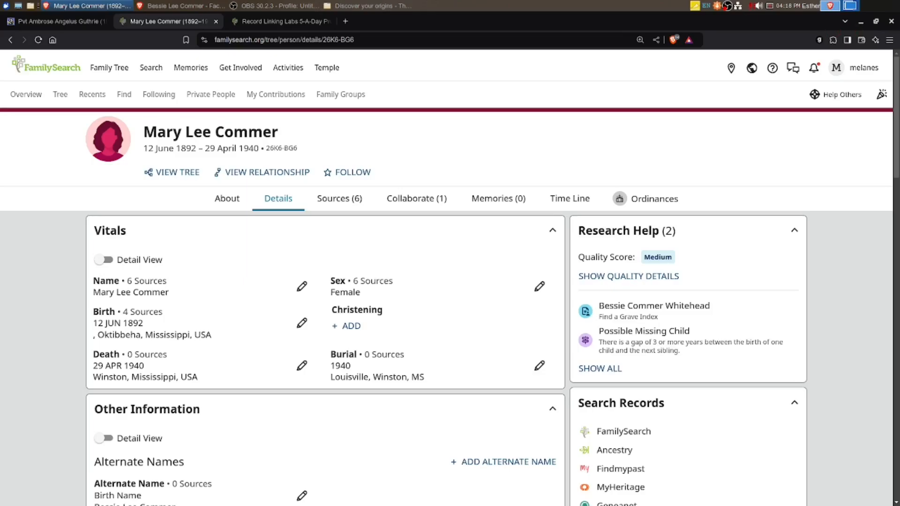
- Compare the daughter's vitals, alternate name and residence events side by side with her Ancestry tree profile, and return to the full-width FamilySearch page
click(876, 22)
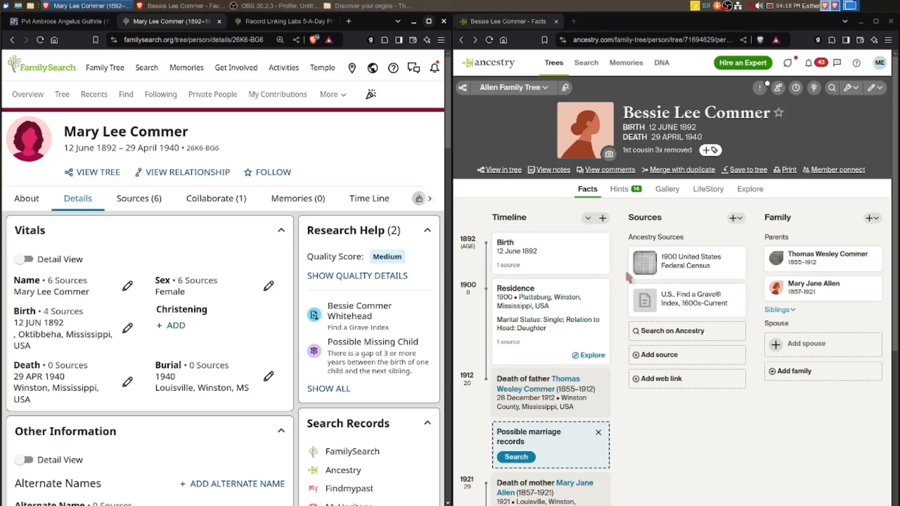
mouse_move(681, 309)
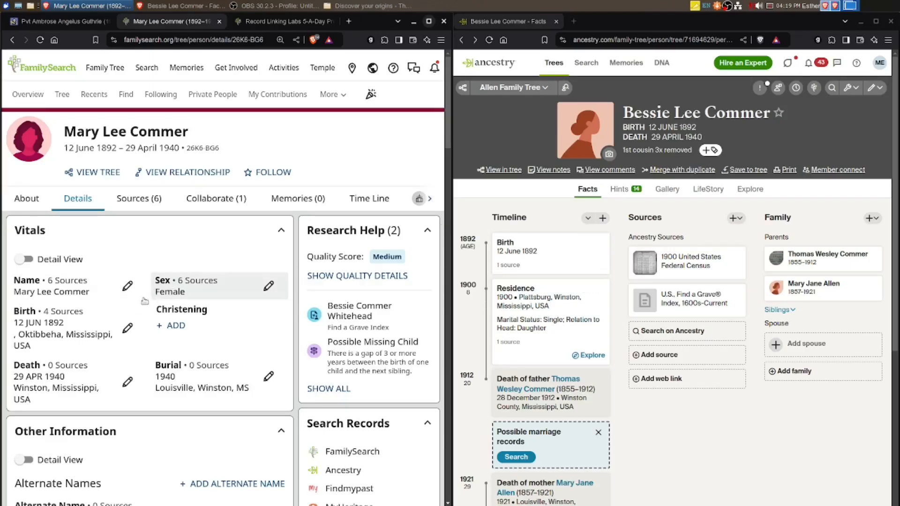
scroll(135, 313, down, 5)
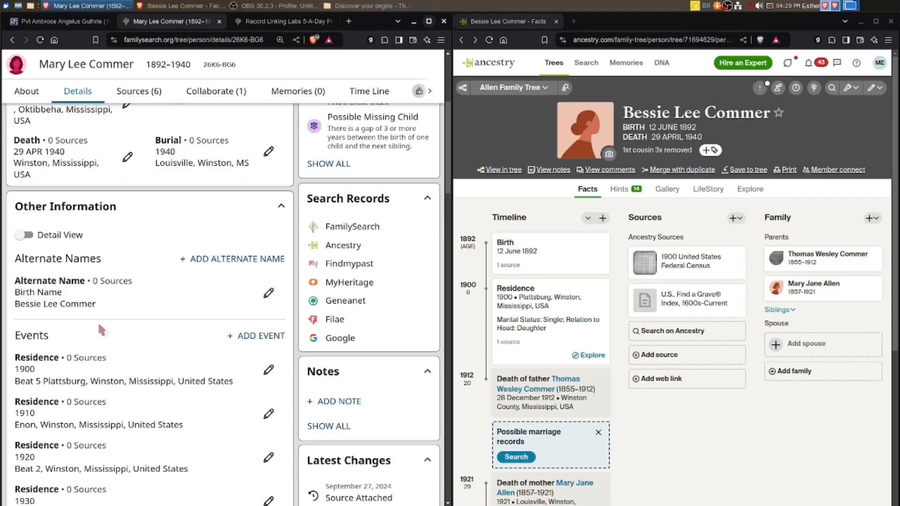
scroll(101, 330, up, 5)
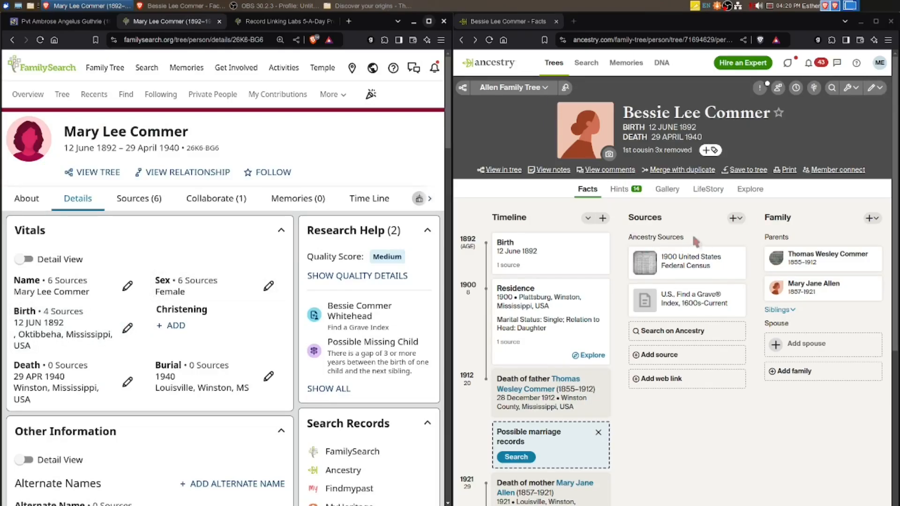
click(429, 22)
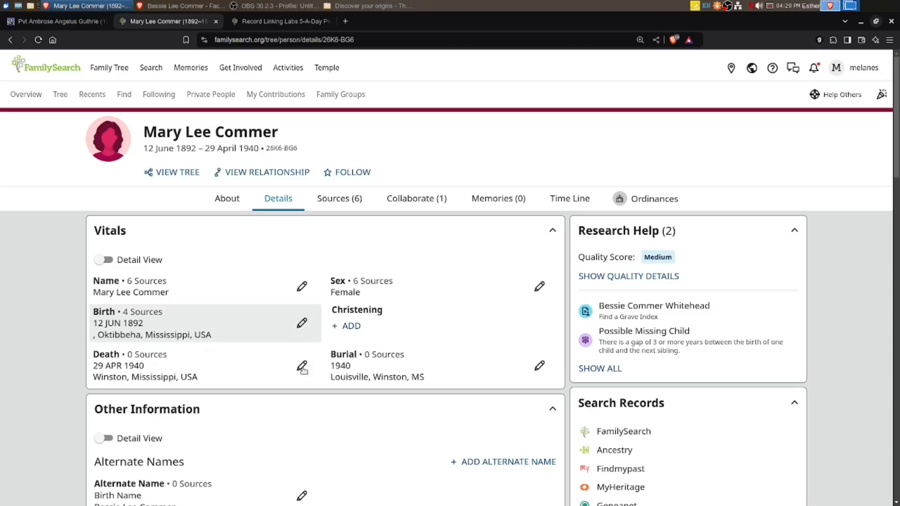
- Review the profile's quality score details for data completeness, source consistency and conflict-free data
click(642, 277)
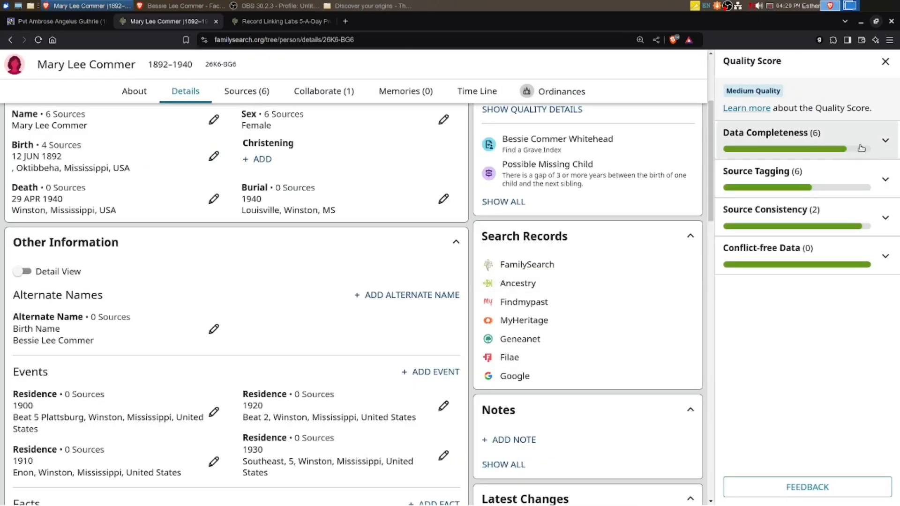
click(883, 143)
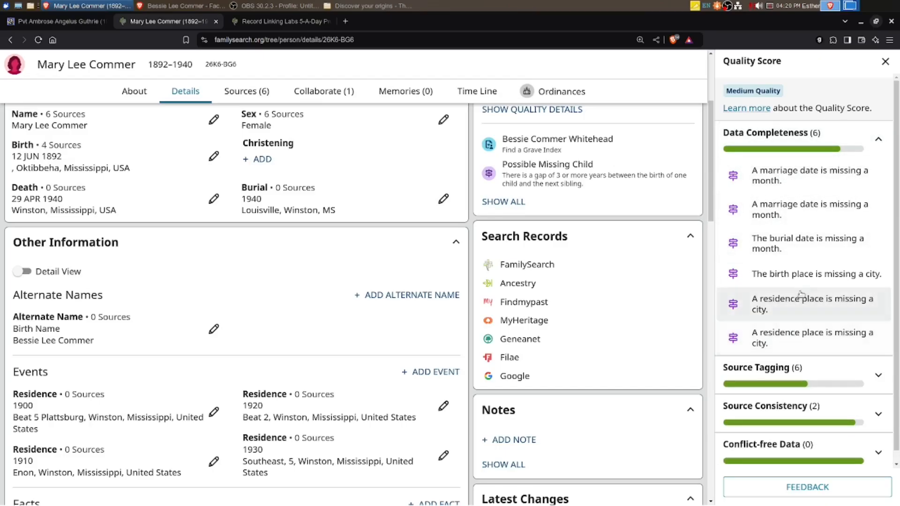
click(877, 138)
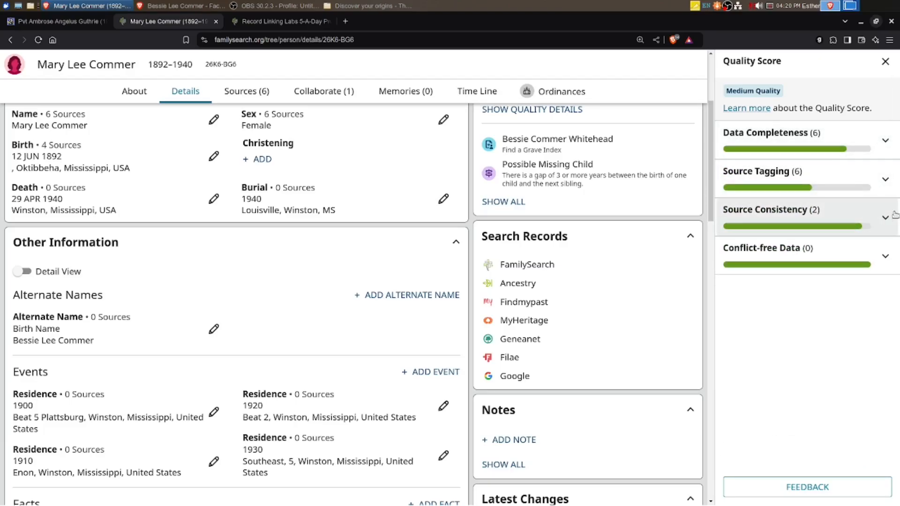
click(883, 219)
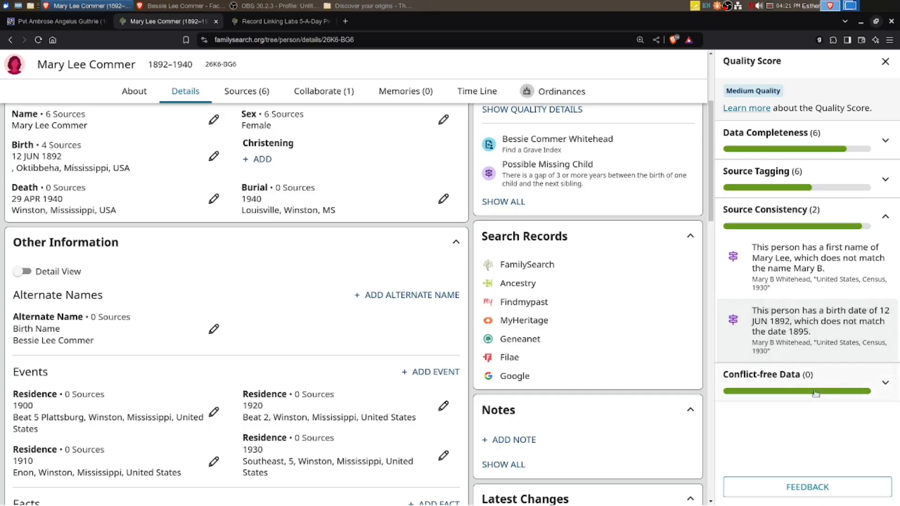
click(884, 385)
click(885, 384)
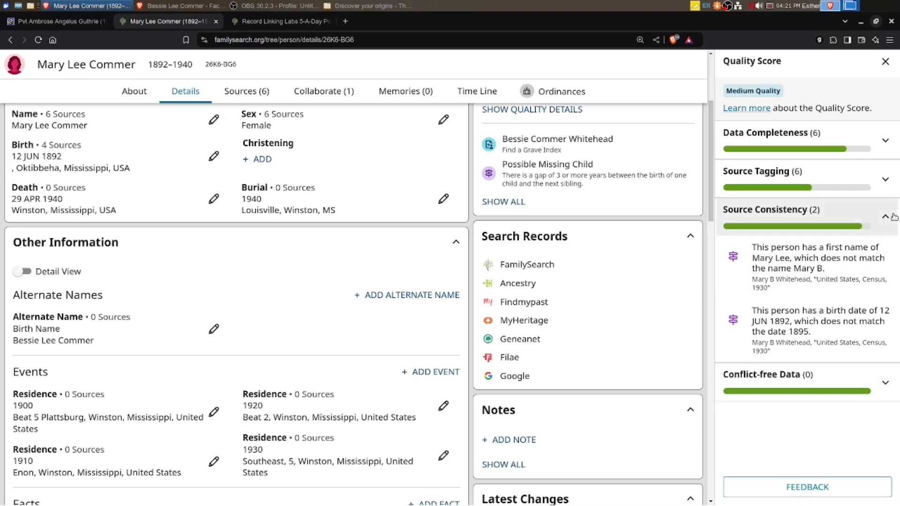
click(892, 217)
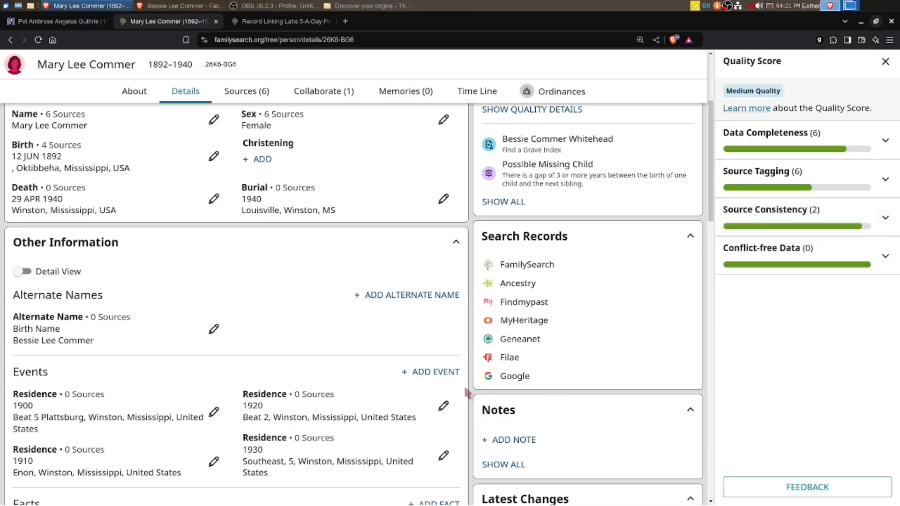
click(884, 63)
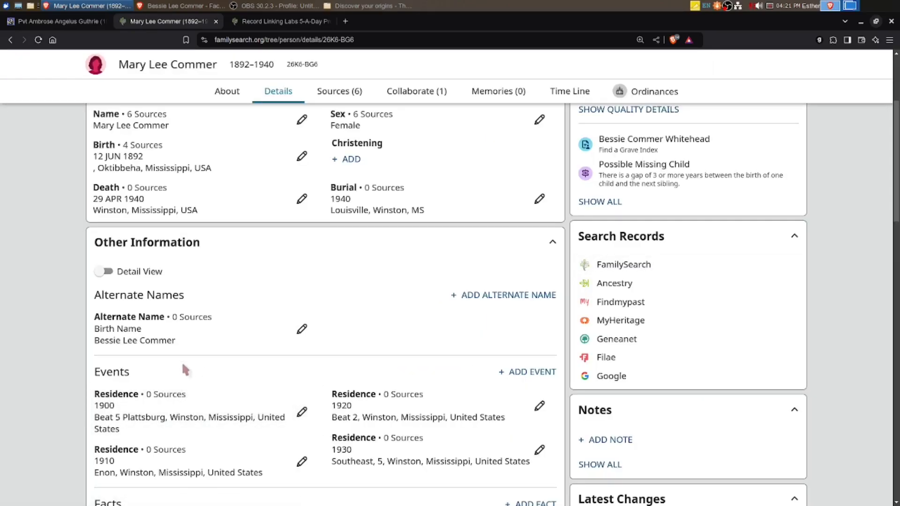
- Read the comment on the Legacy Disputes discussion under Collaborate and return to the person's details
scroll(182, 365, up, 3)
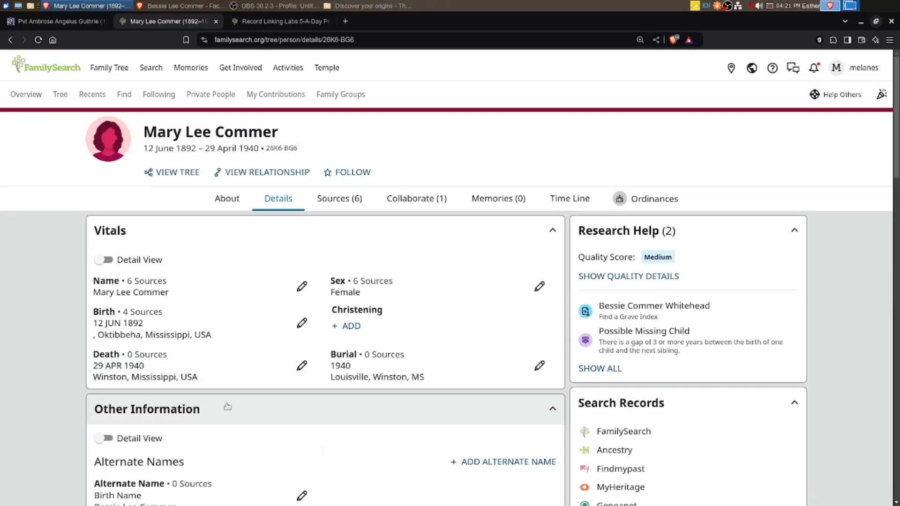
click(408, 201)
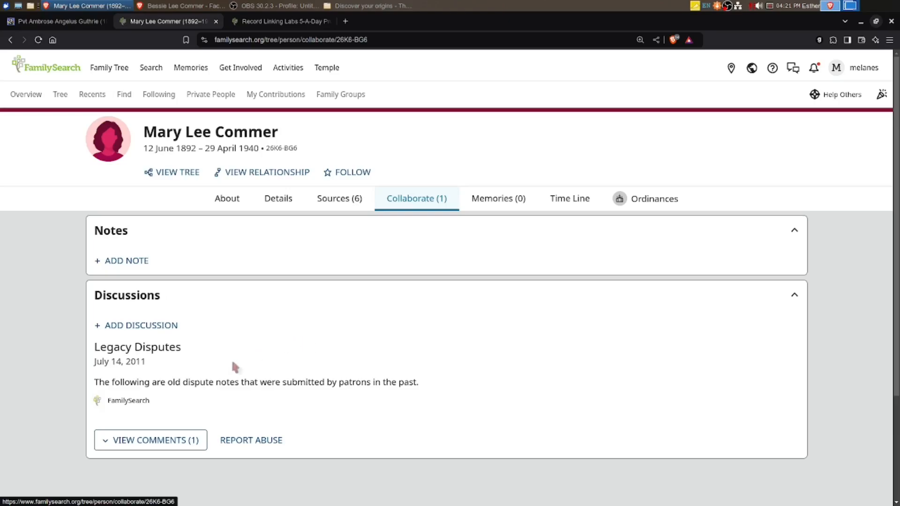
click(123, 403)
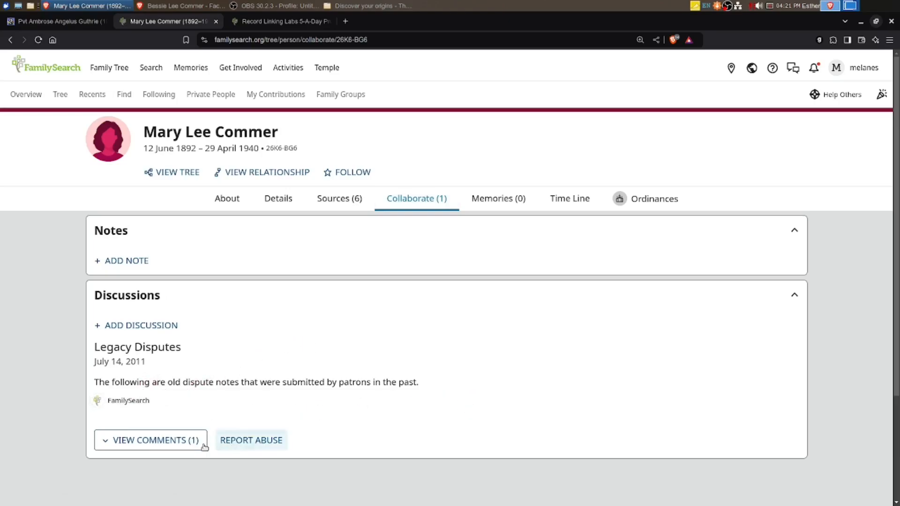
click(179, 441)
scroll(451, 345, down, 3)
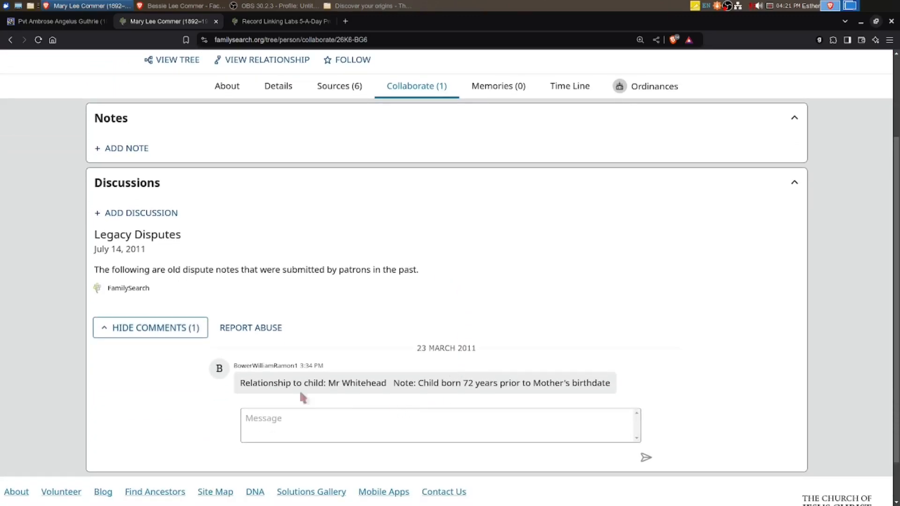
scroll(213, 354, up, 3)
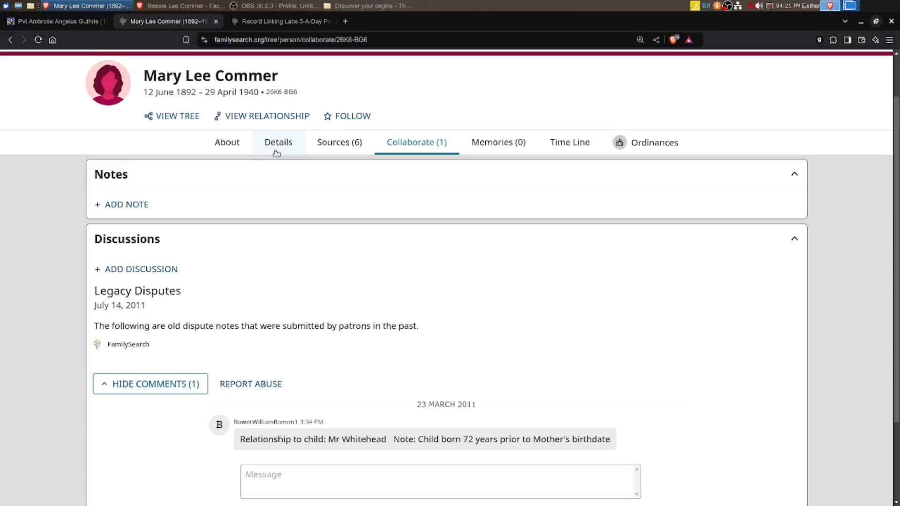
click(275, 150)
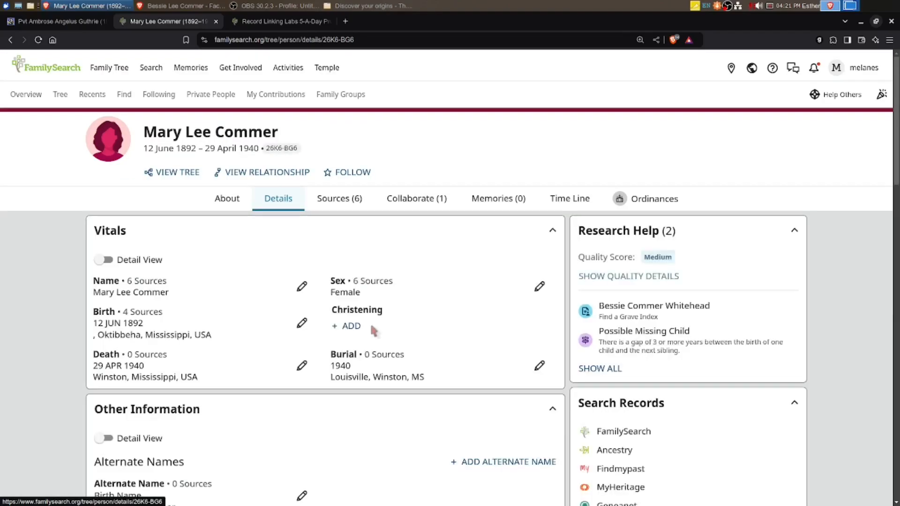
- Open the person's name for editing and examine the indexed information of its Social Security NUMIDENT source
click(301, 286)
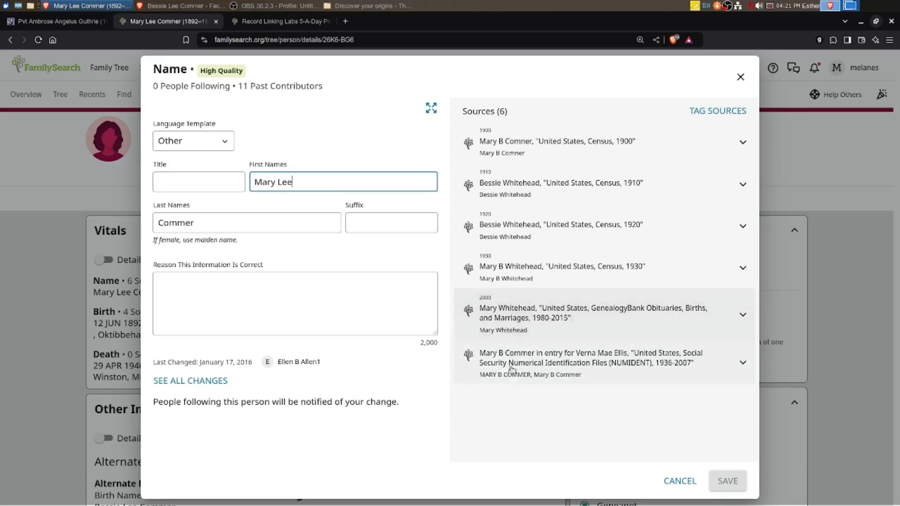
click(739, 365)
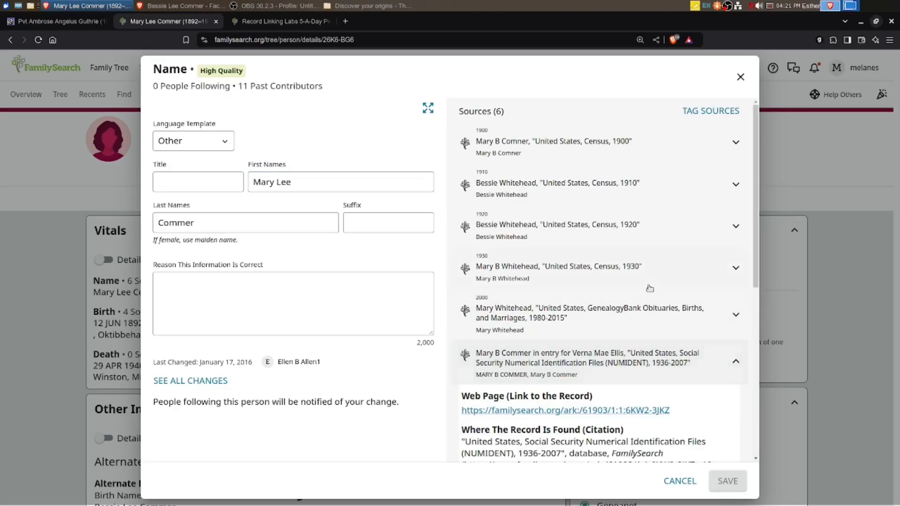
scroll(585, 368, down, 5)
scroll(584, 368, down, 3)
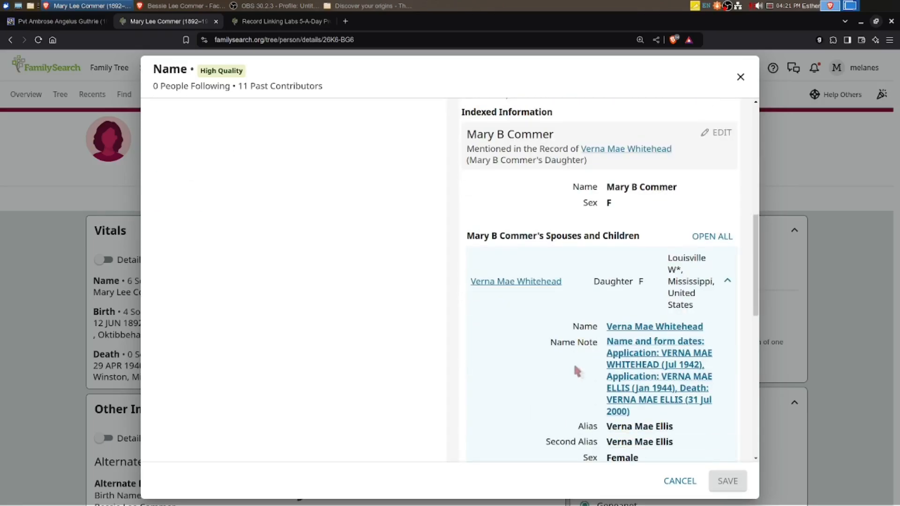
scroll(573, 361, down, 5)
scroll(576, 370, down, 3)
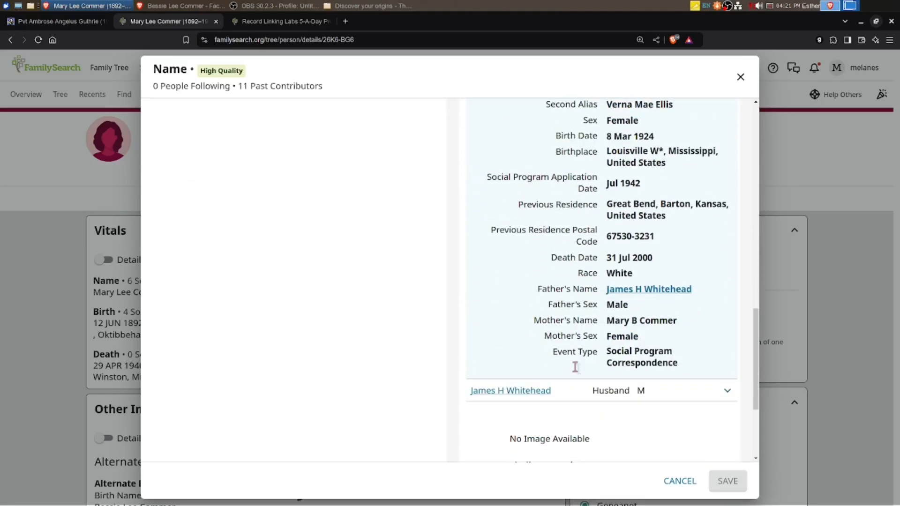
scroll(585, 354, up, 15)
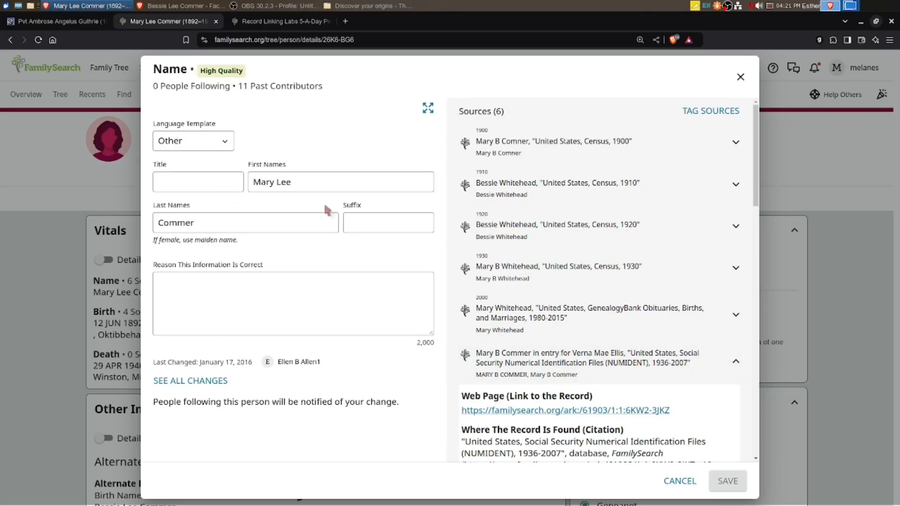
- Set the name's language template to English, replace the middle name with the initial B, and save the change
click(213, 146)
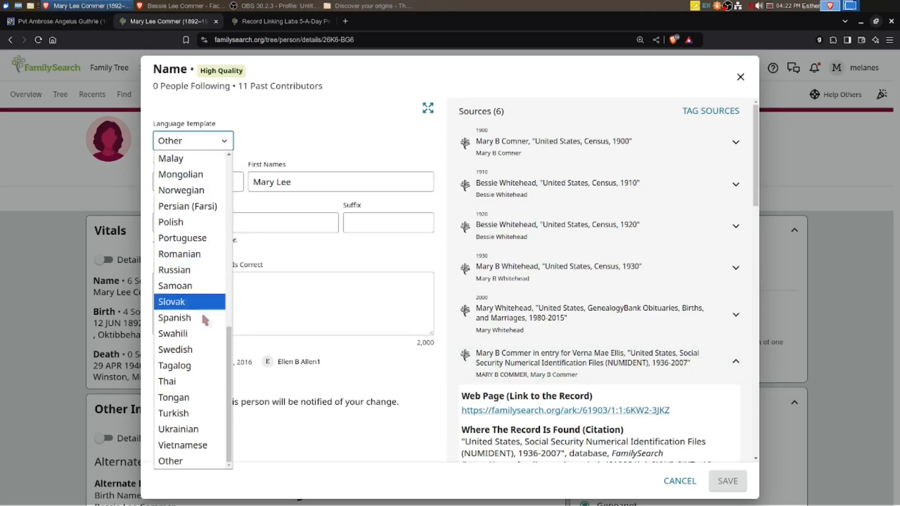
scroll(184, 286, up, 6)
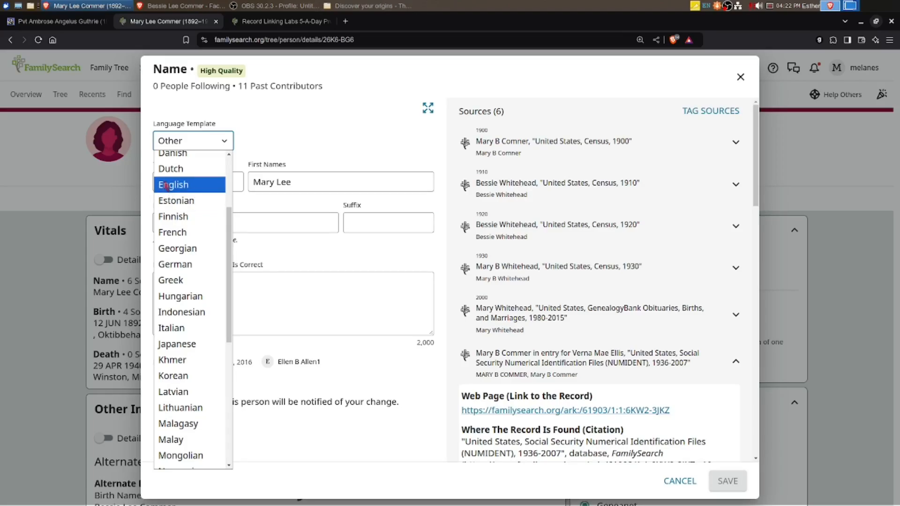
click(166, 186)
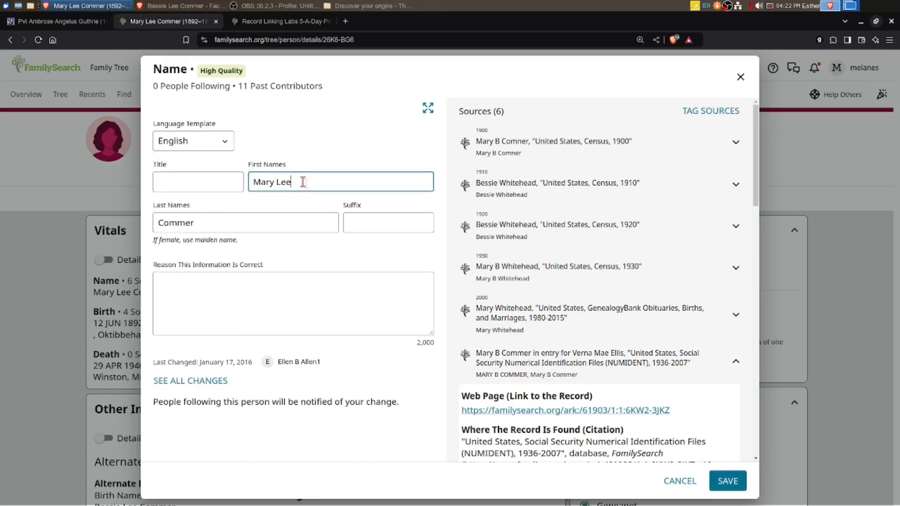
key(BackSpace)
key(BackSpace)
key(BackSpace)
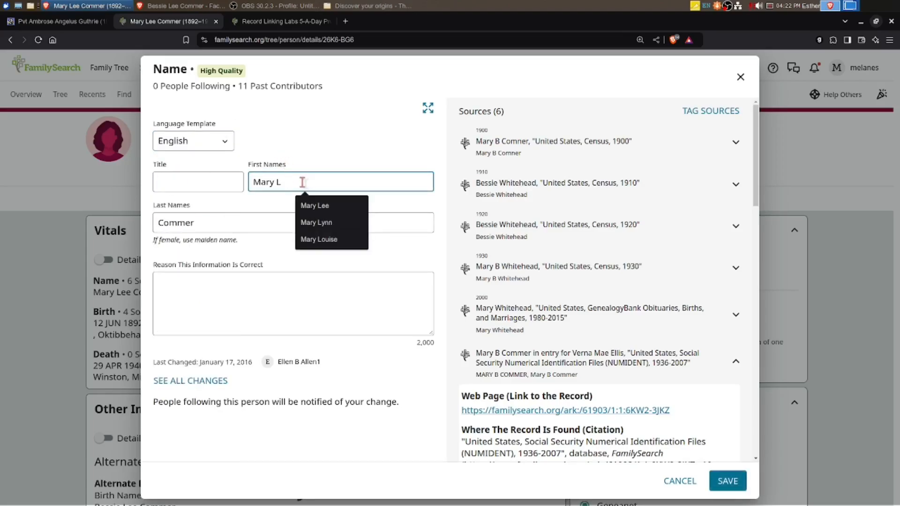
text(B)
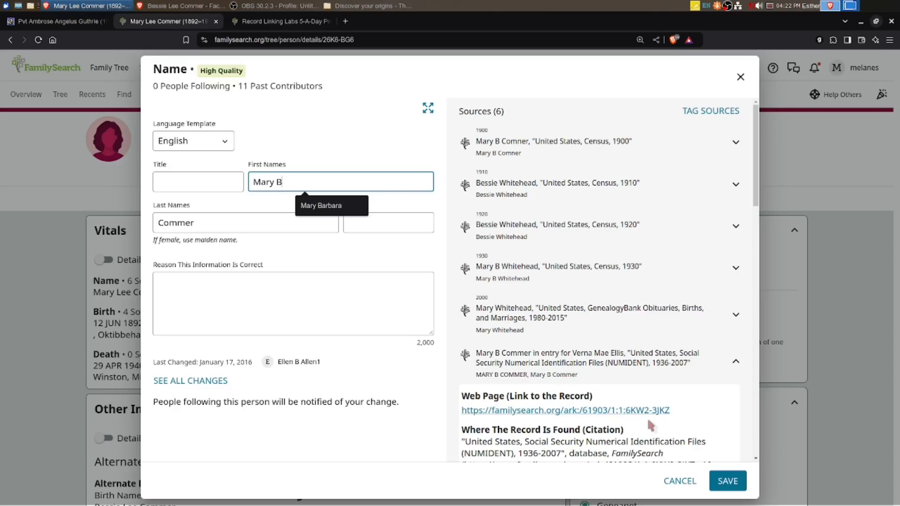
click(729, 482)
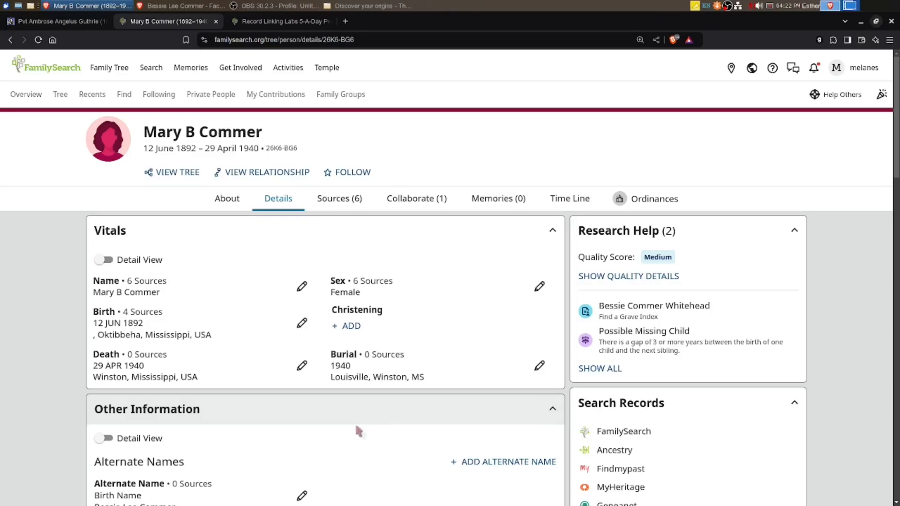
- Open the birth details for editing, examine the indexed information of the 1930 census source, and leave without saving
click(303, 323)
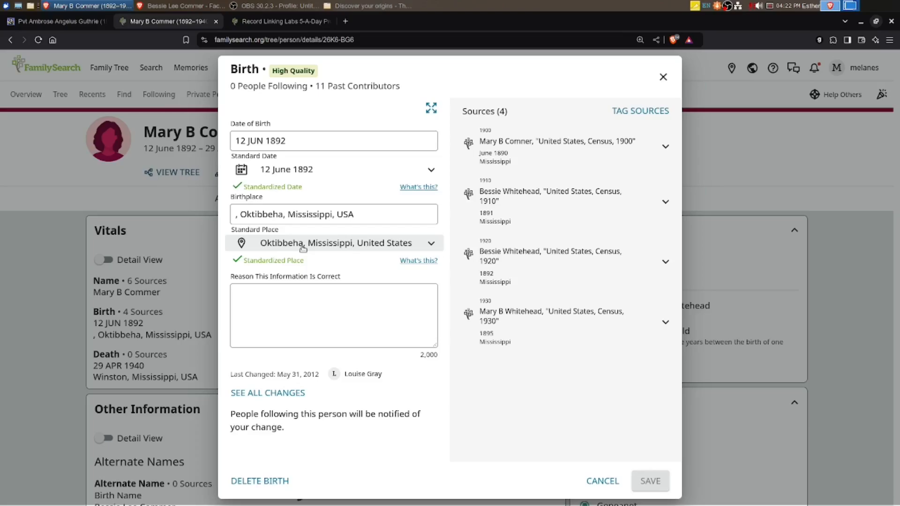
click(287, 141)
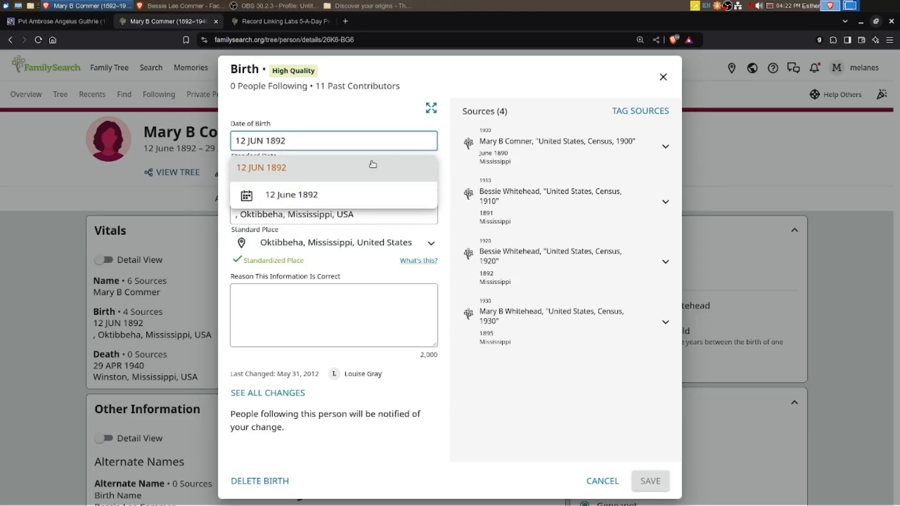
click(271, 191)
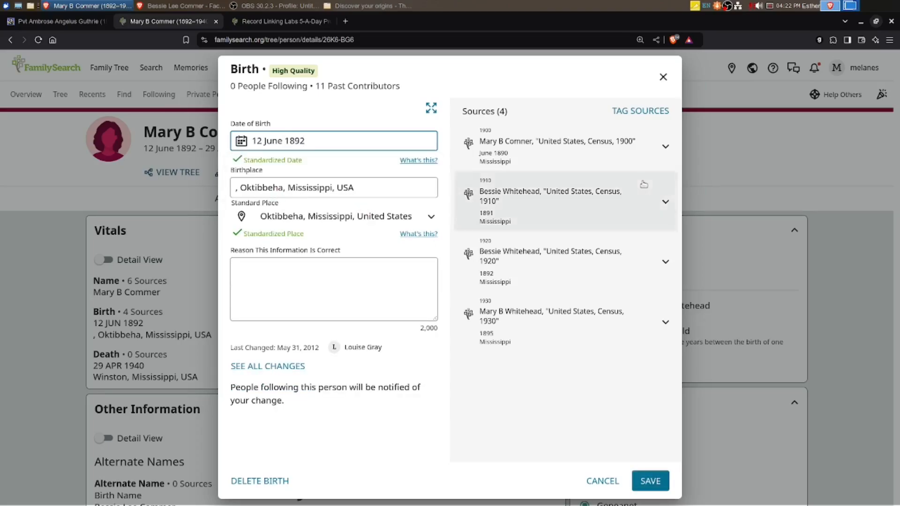
click(661, 319)
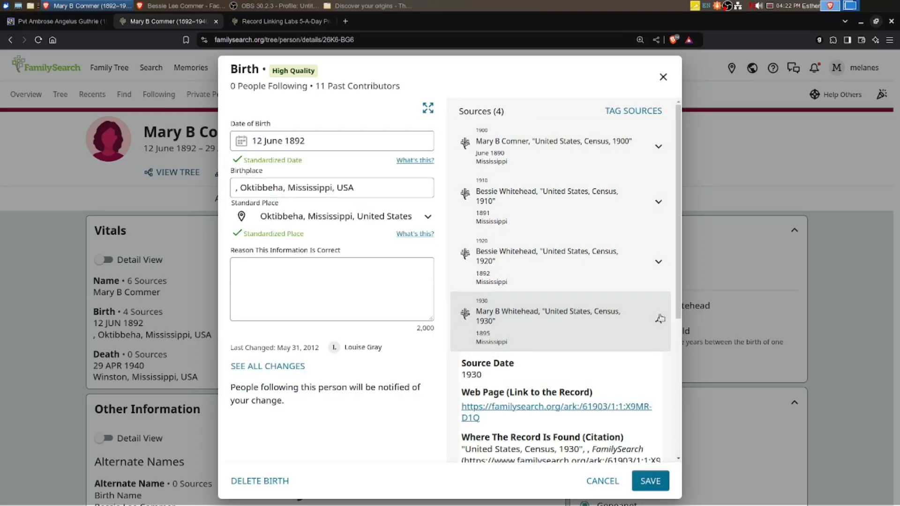
scroll(571, 298, down, 10)
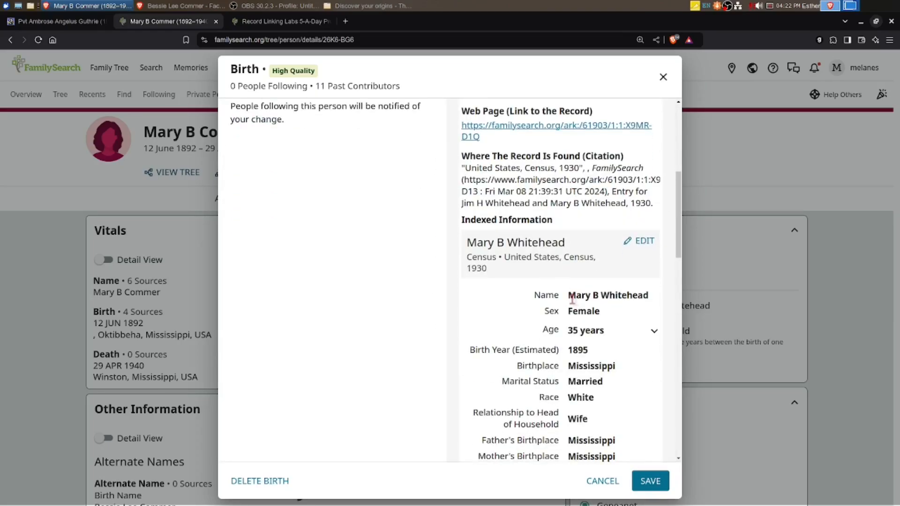
click(604, 480)
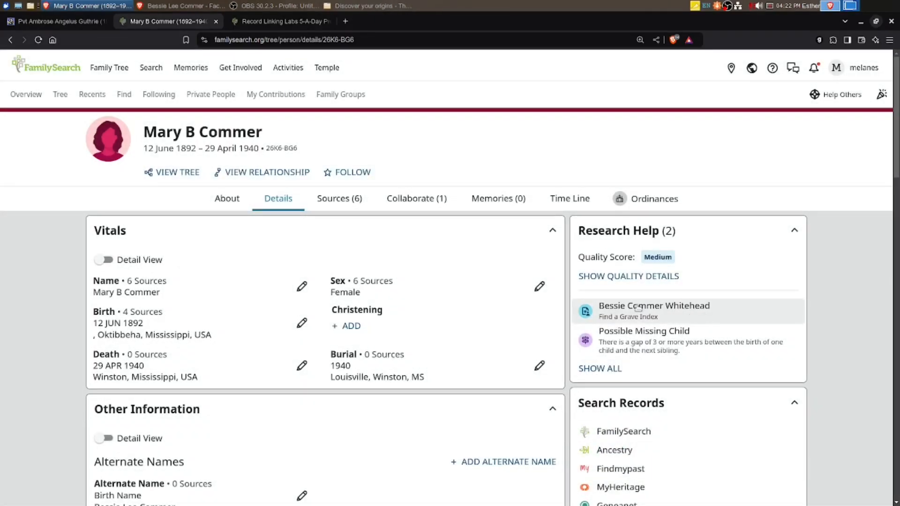
- Examine the headstone photo on the Find a Grave memorial linked from the Find a Grave Index record hint
click(638, 308)
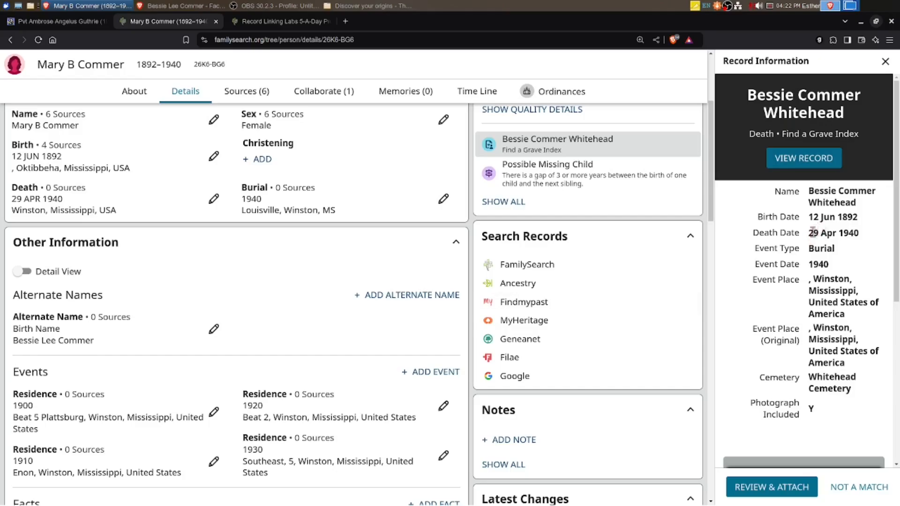
scroll(796, 252, down, 5)
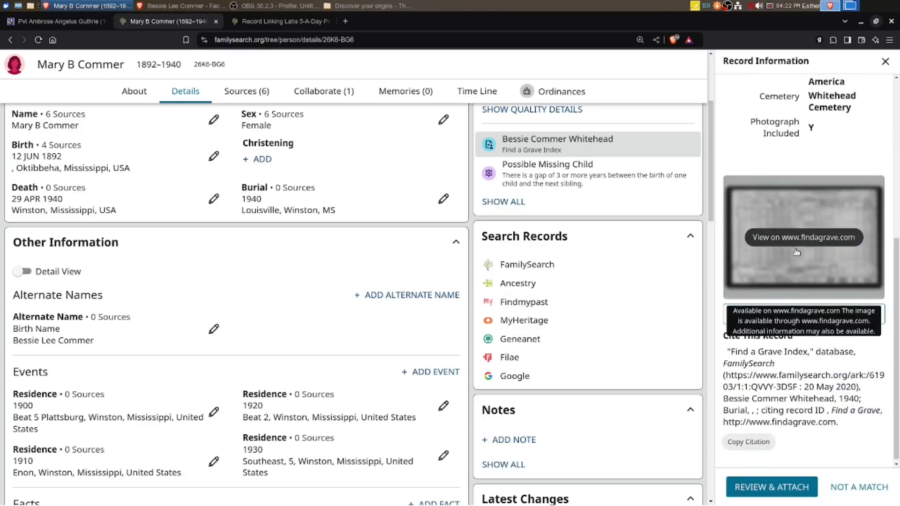
click(798, 239)
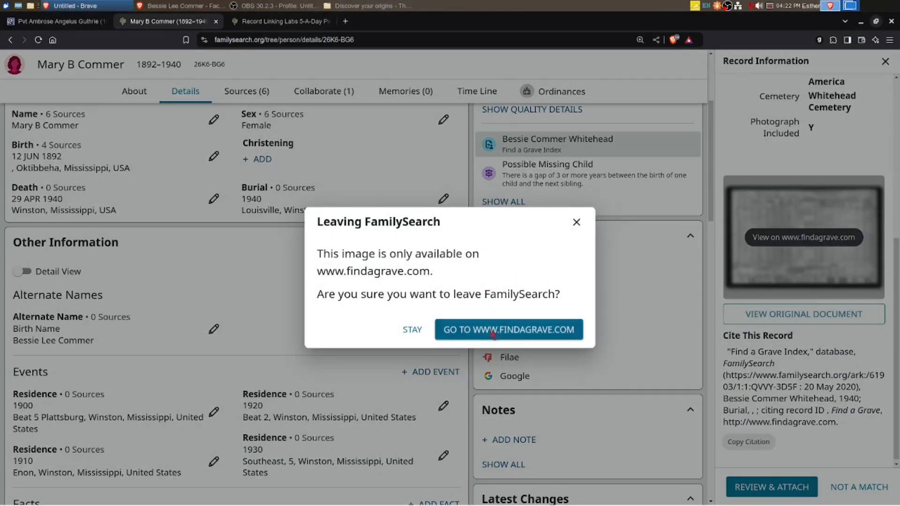
click(490, 329)
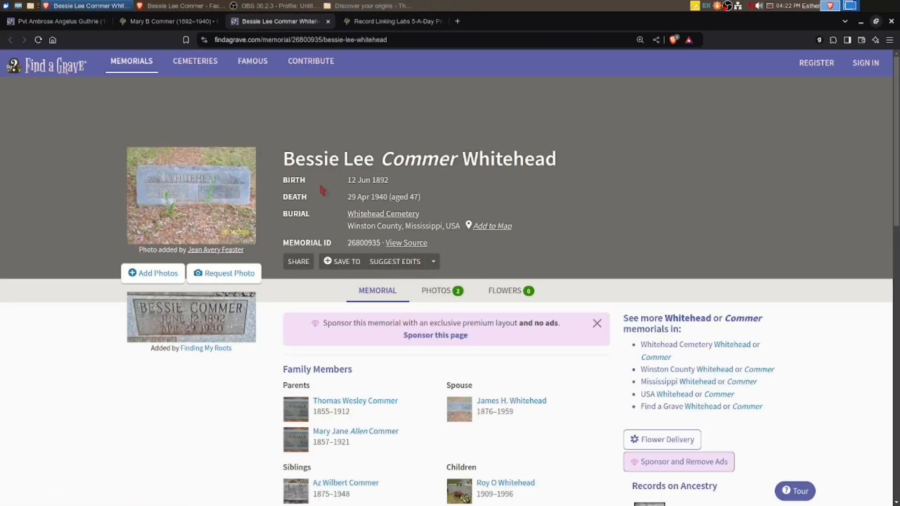
click(202, 190)
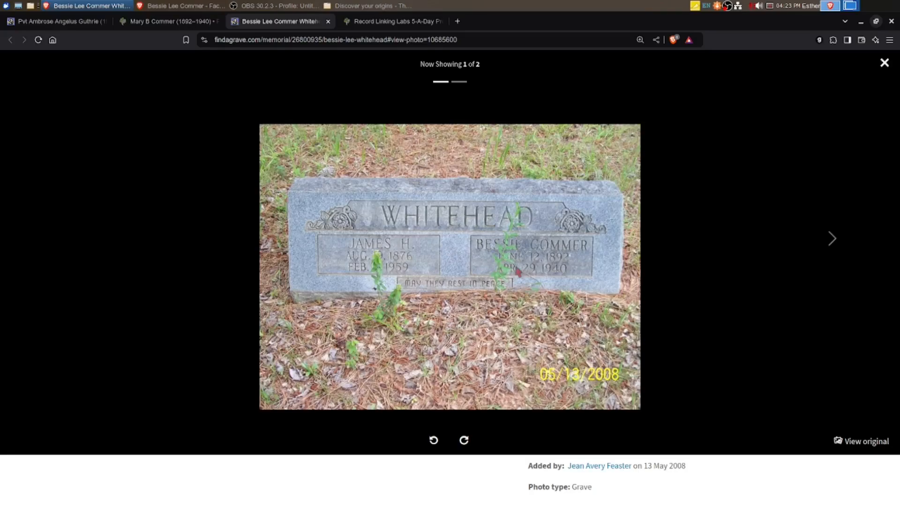
click(885, 63)
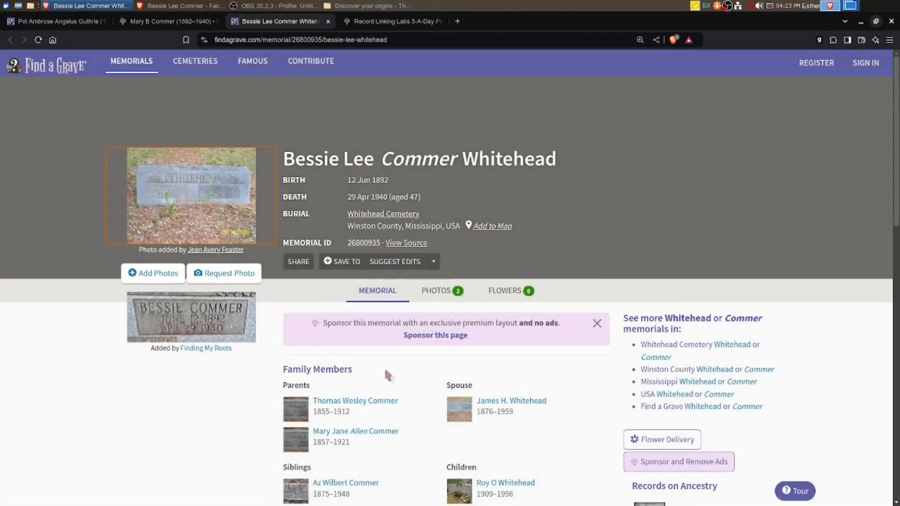
- Back on the FamilySearch profile, set the birthplace to Mississippi, United States, use the standardized birth date, and save
click(136, 26)
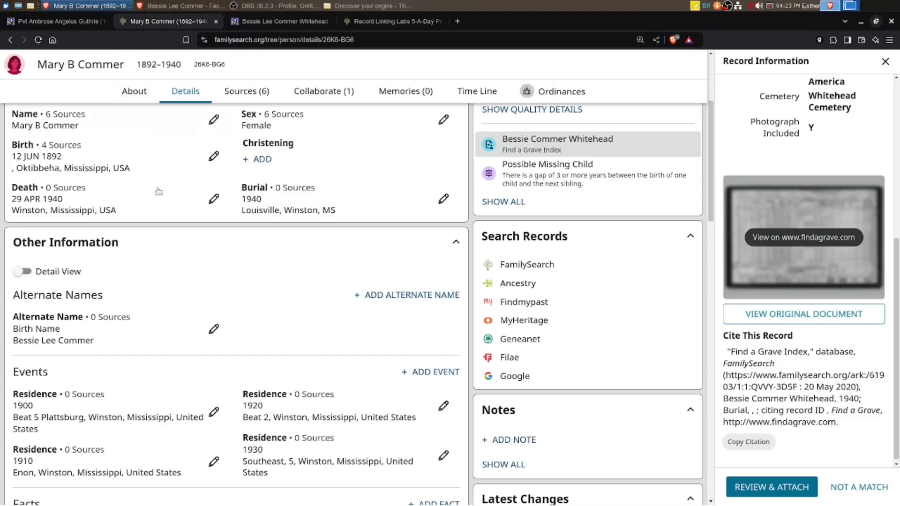
click(212, 157)
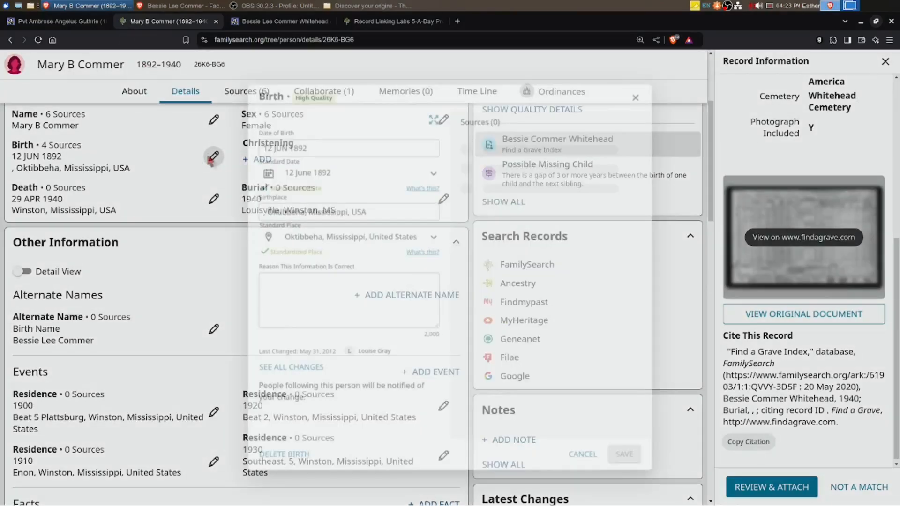
drag(288, 216, 223, 211)
key(BackSpace)
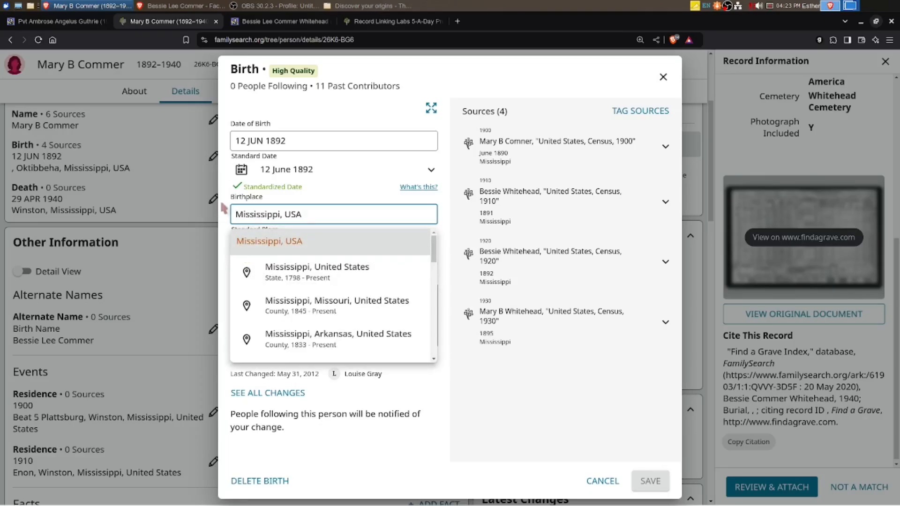
click(294, 277)
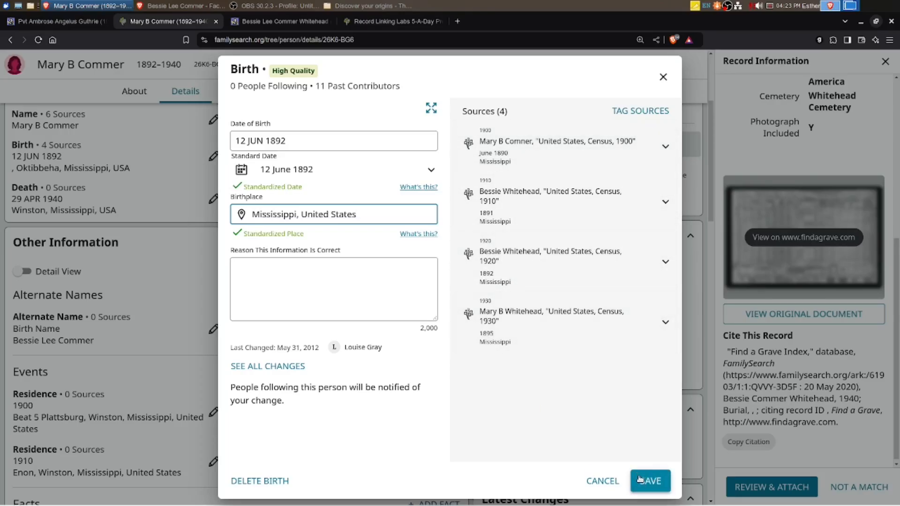
click(299, 143)
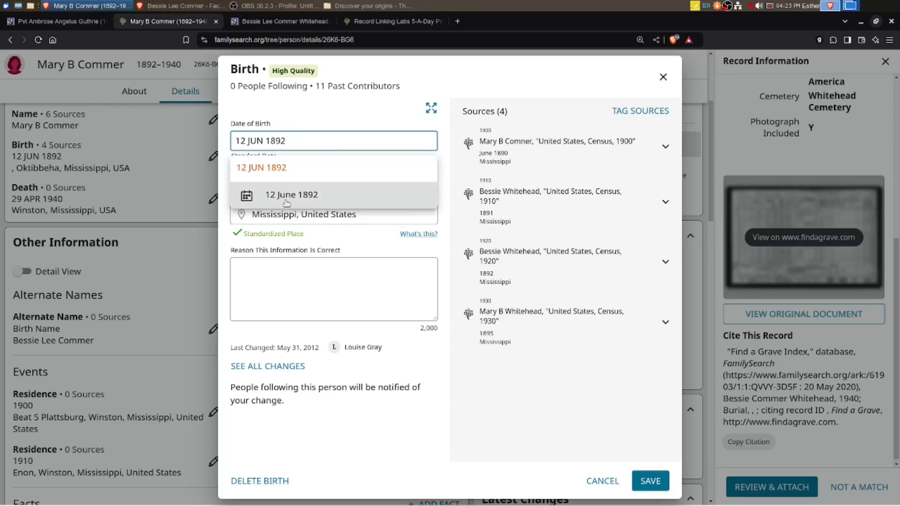
click(285, 202)
click(650, 481)
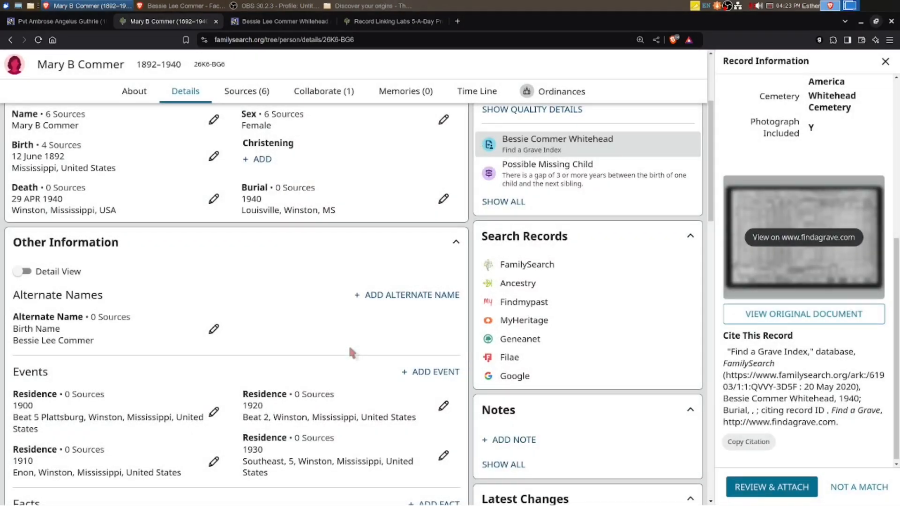
- Save the death details with standardized date 29 April 1940 and place Winston, Mississippi, United States, and recheck the death entry's quality rating
scroll(220, 365, up, 1)
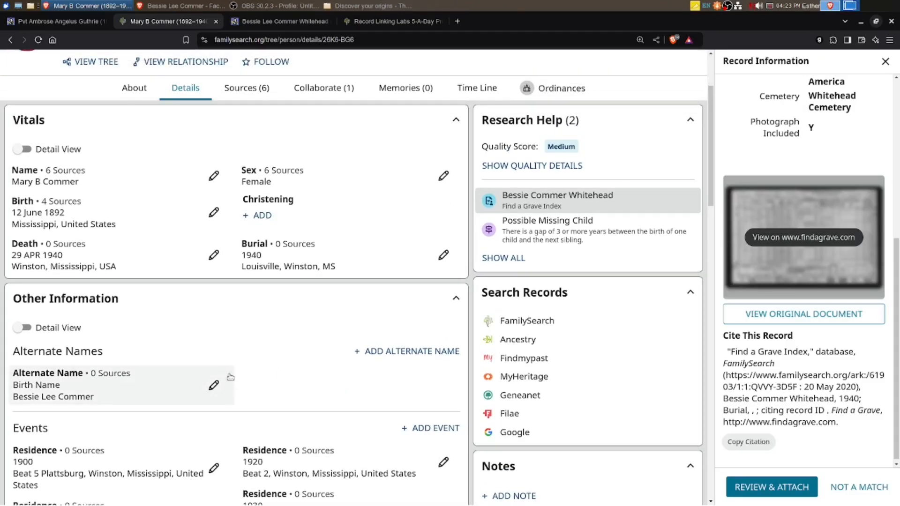
click(213, 255)
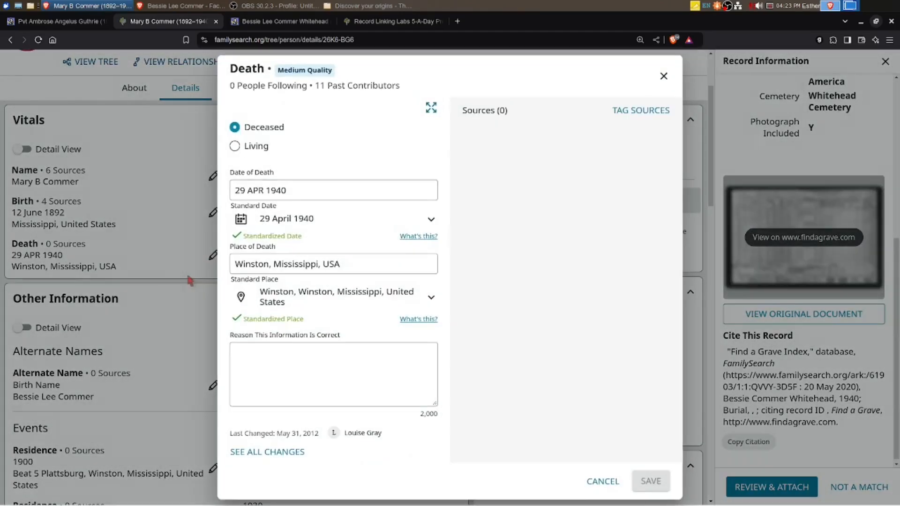
click(292, 186)
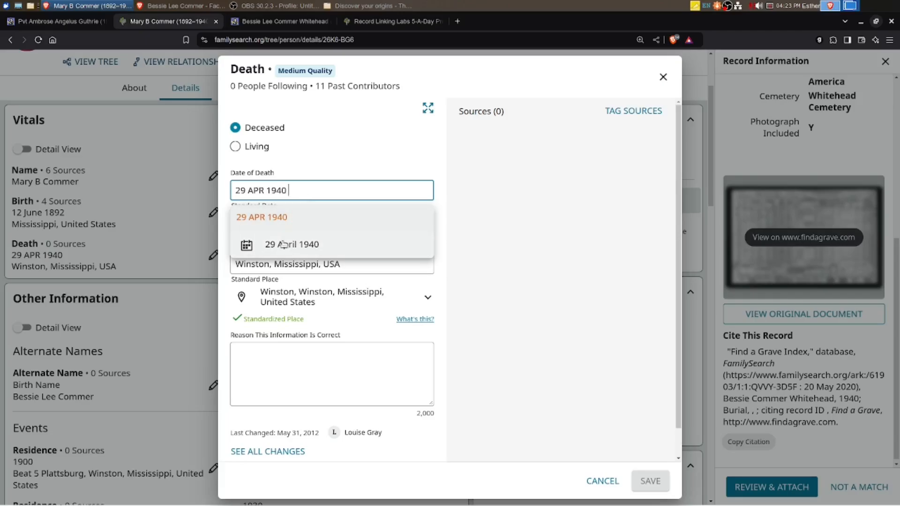
click(283, 244)
click(368, 238)
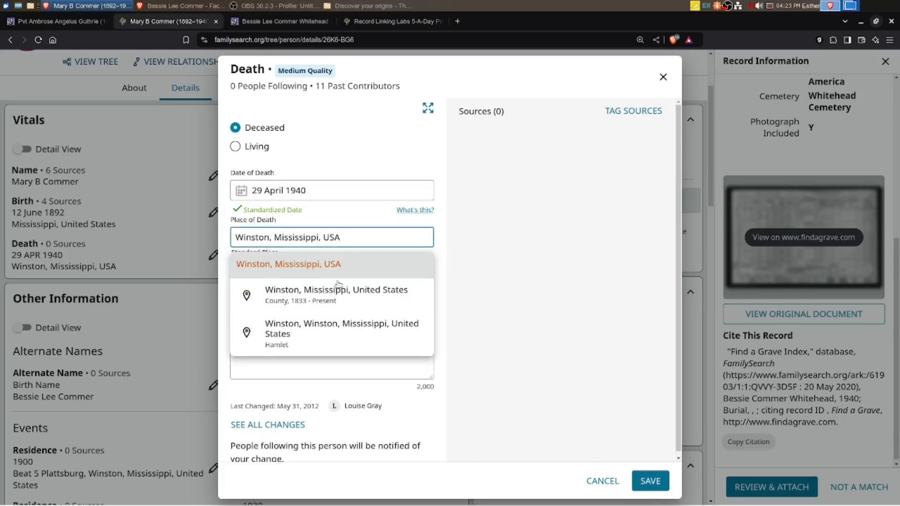
click(336, 291)
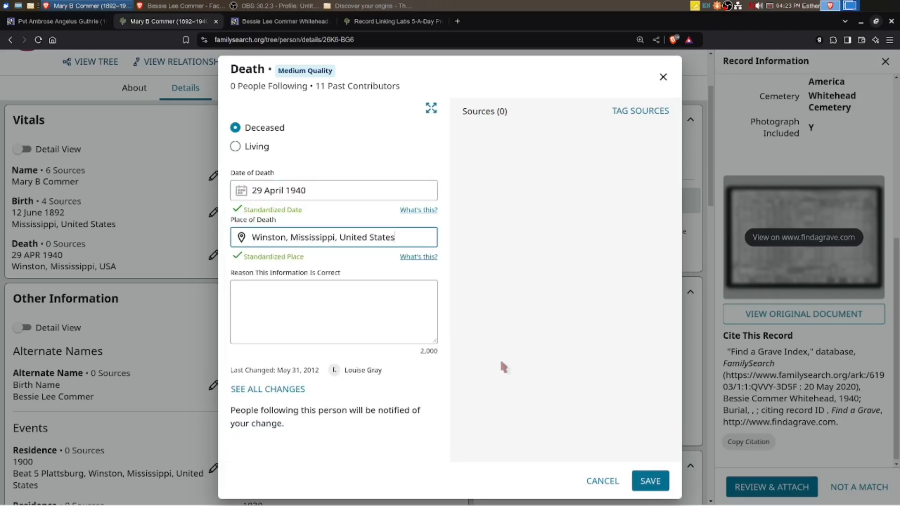
click(649, 481)
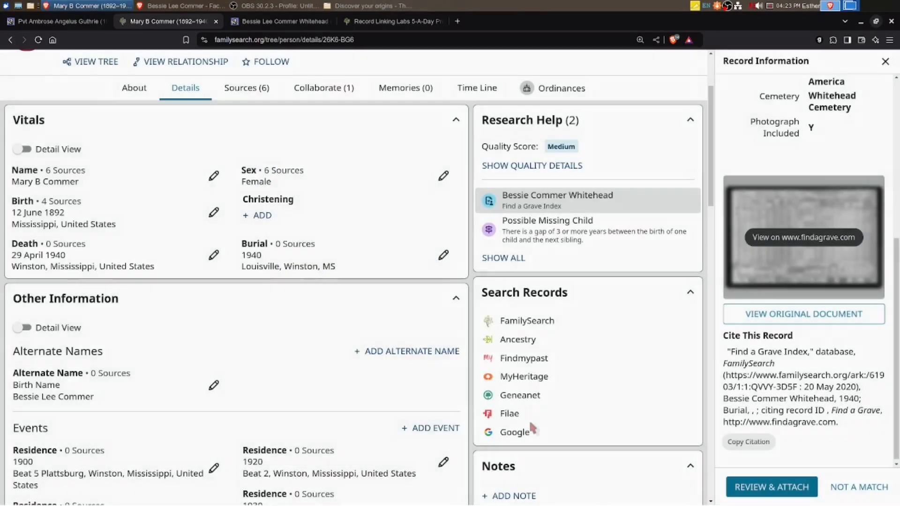
click(213, 255)
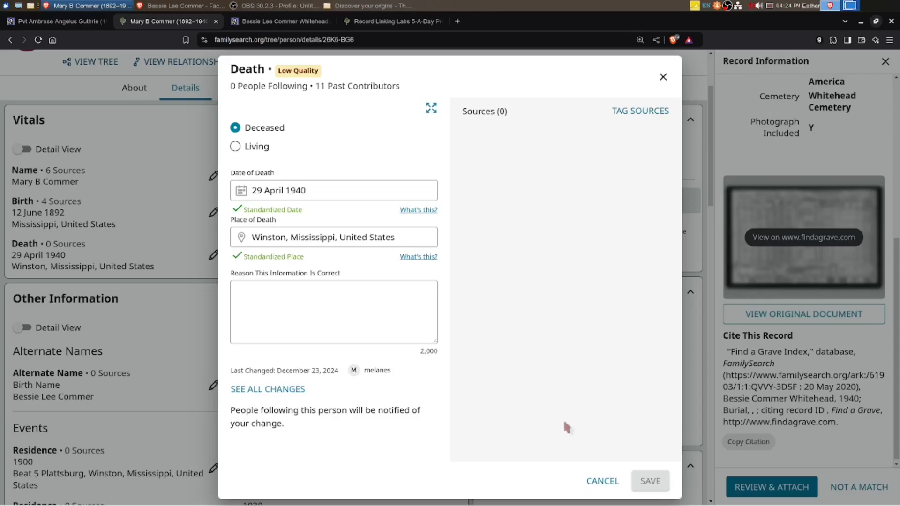
click(588, 481)
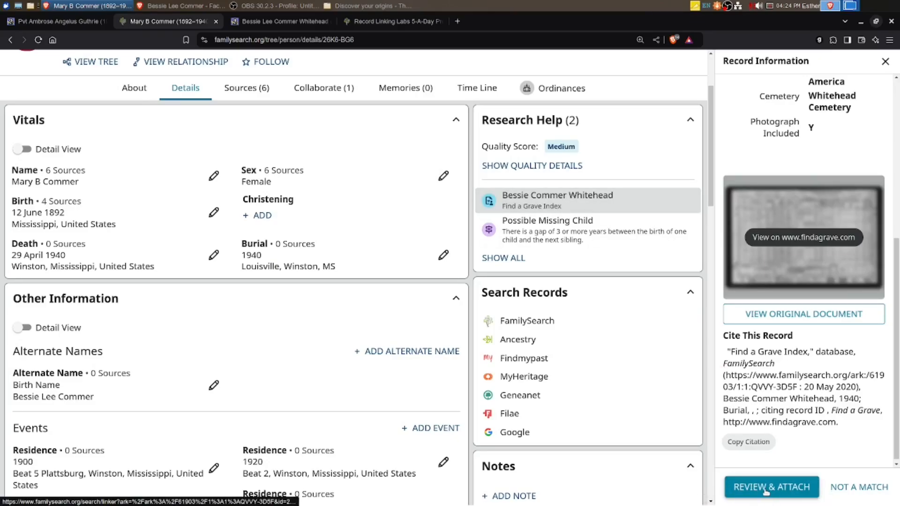
- Set the burial place to the standardized Louisville, Winston, Mississippi, United States, keeping 1940 as the date, and save
click(442, 255)
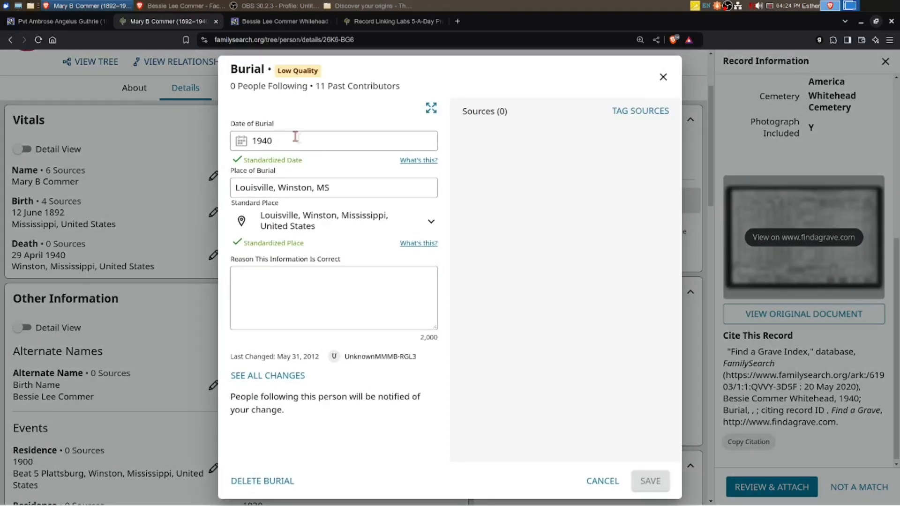
click(295, 136)
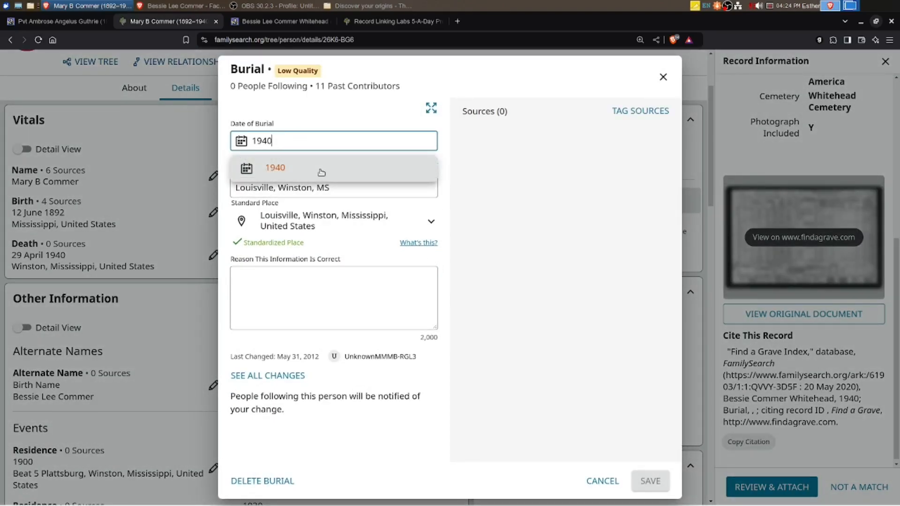
click(325, 177)
click(345, 188)
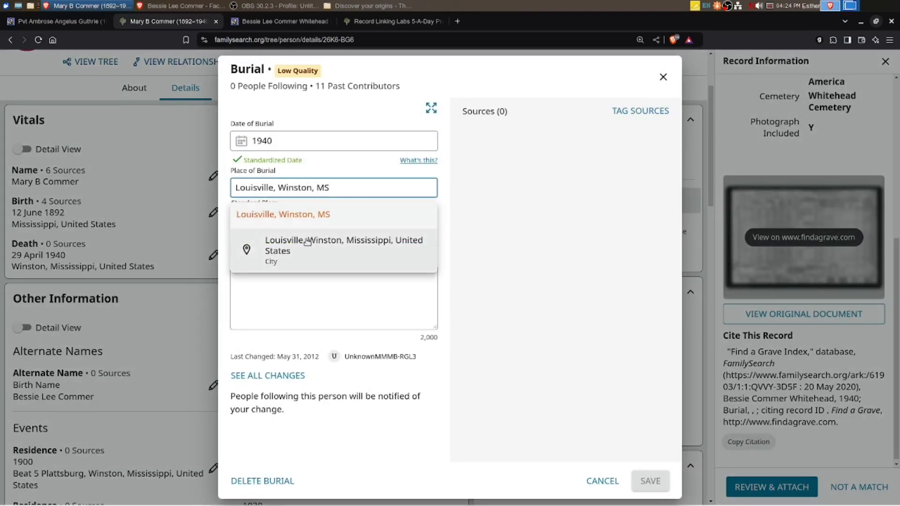
click(357, 243)
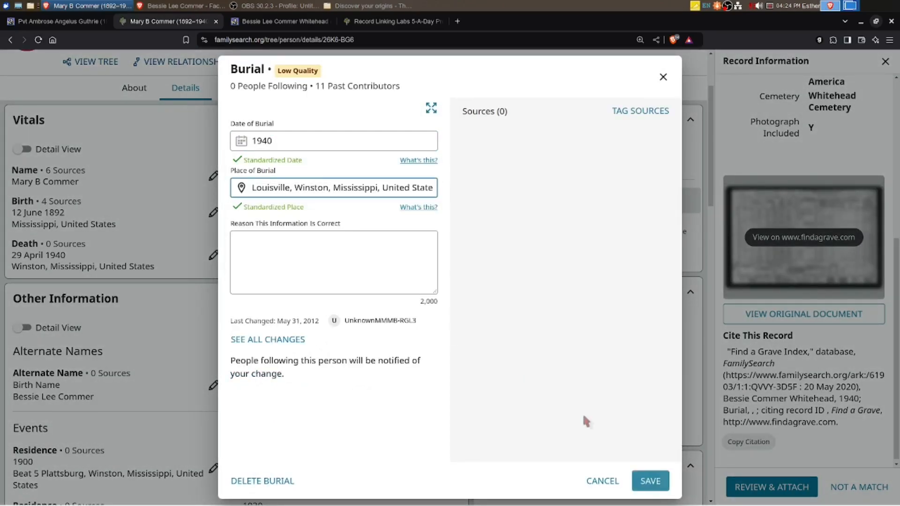
click(651, 481)
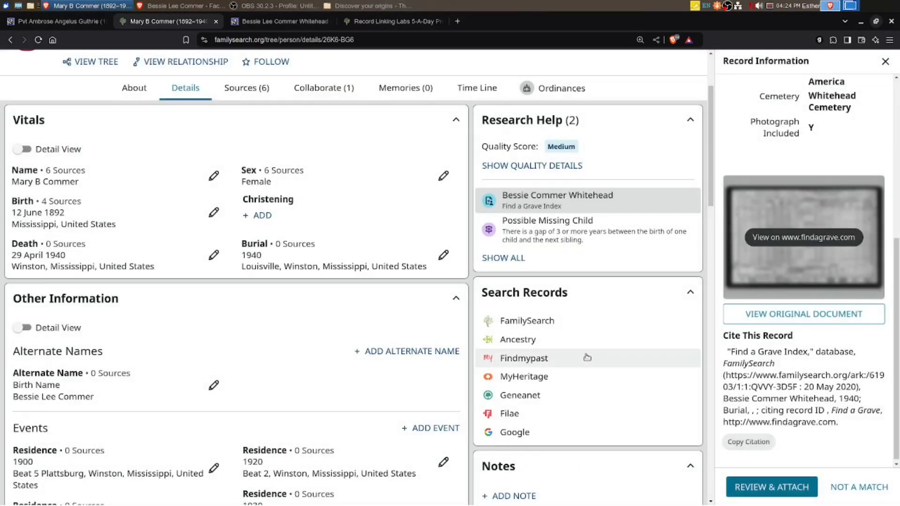
- Attach the Find a Grave Index record to the profile with the reason "Evidence of birth, death" and return to the profile
click(761, 486)
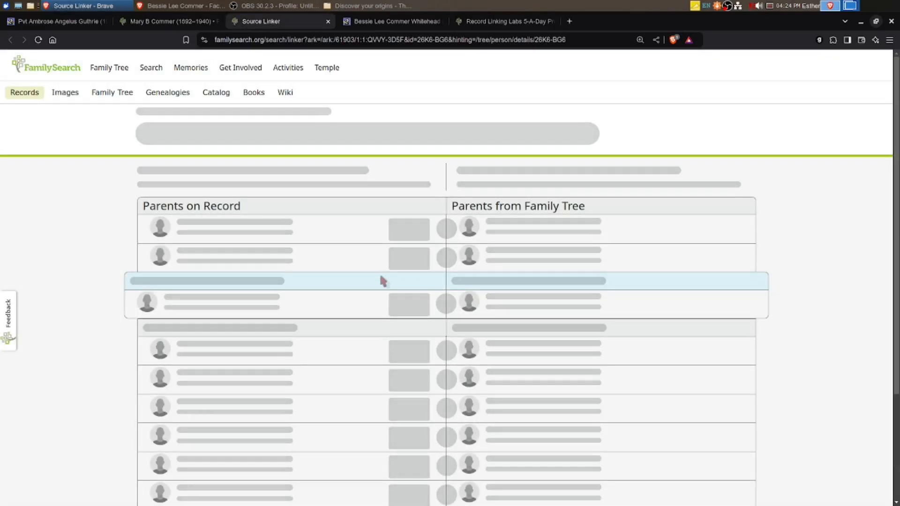
scroll(382, 313, down, 5)
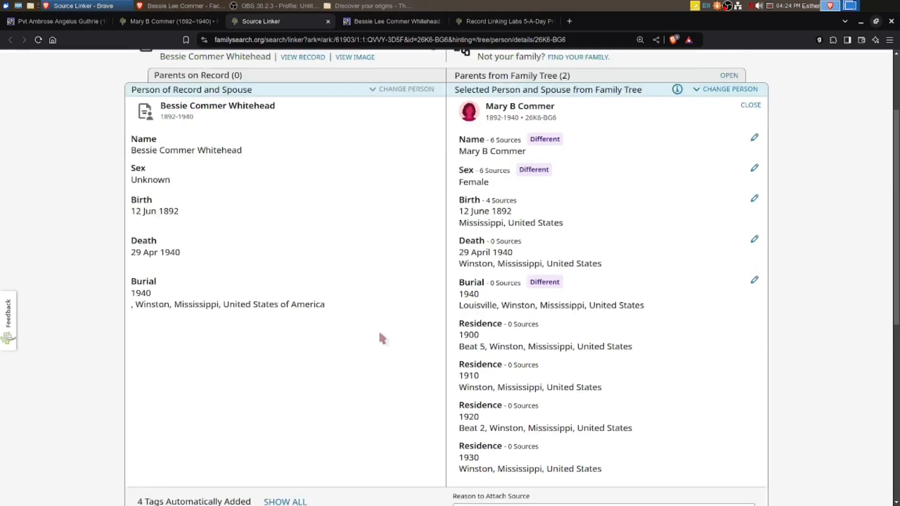
click(503, 400)
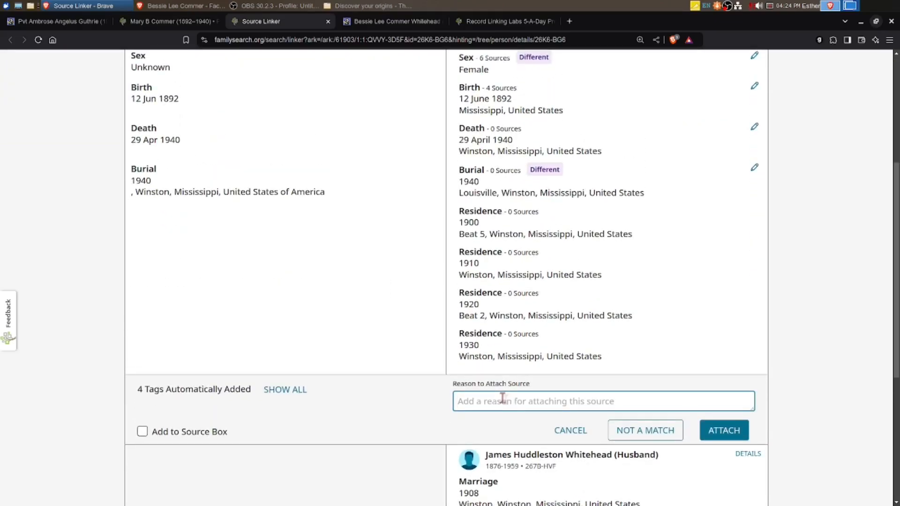
text(Evidence of birth, death)
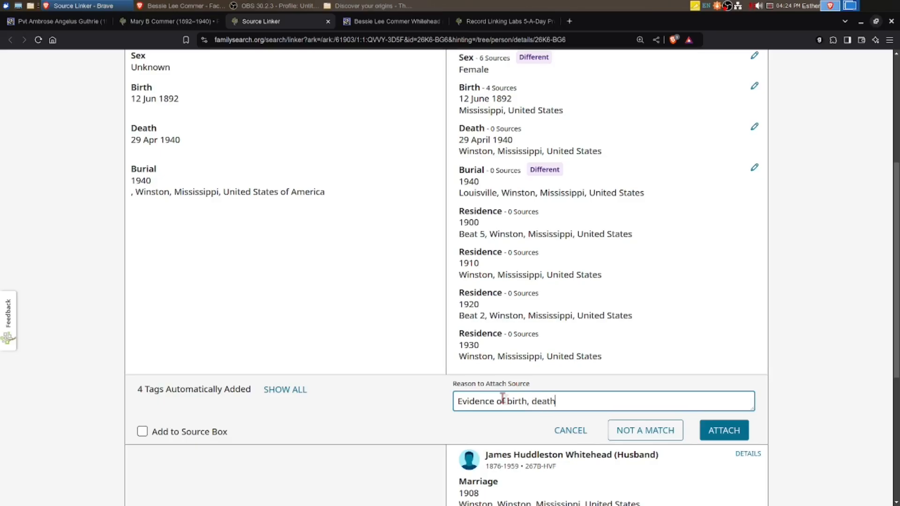
click(726, 432)
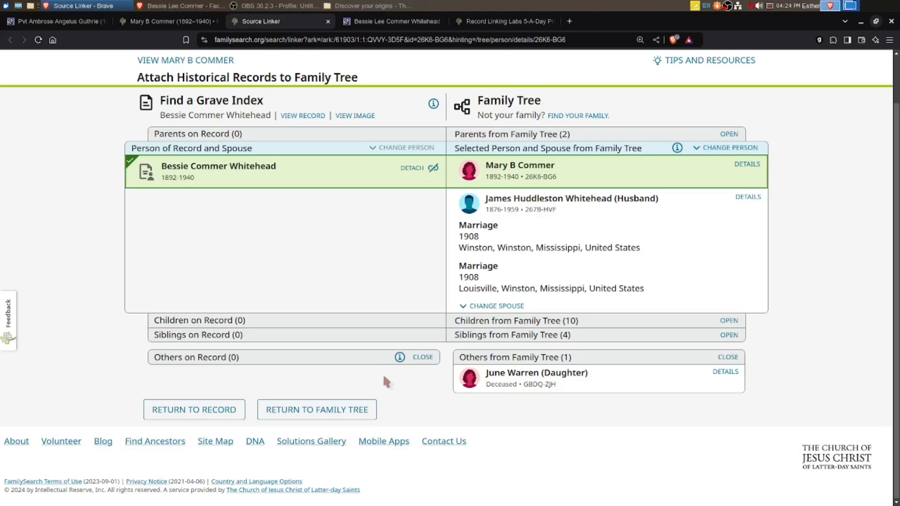
click(328, 21)
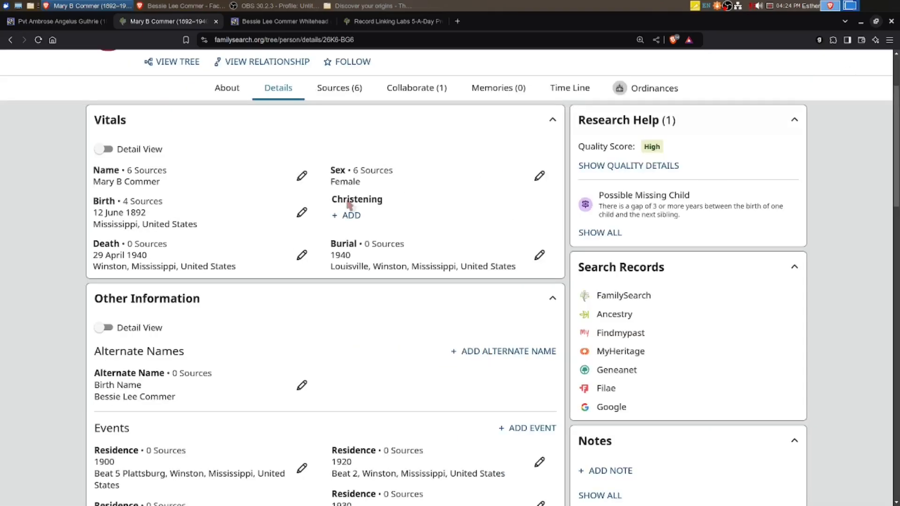
- Check the profile's quality score details, including the list of data completeness issues, and close them
scroll(430, 361, up, 3)
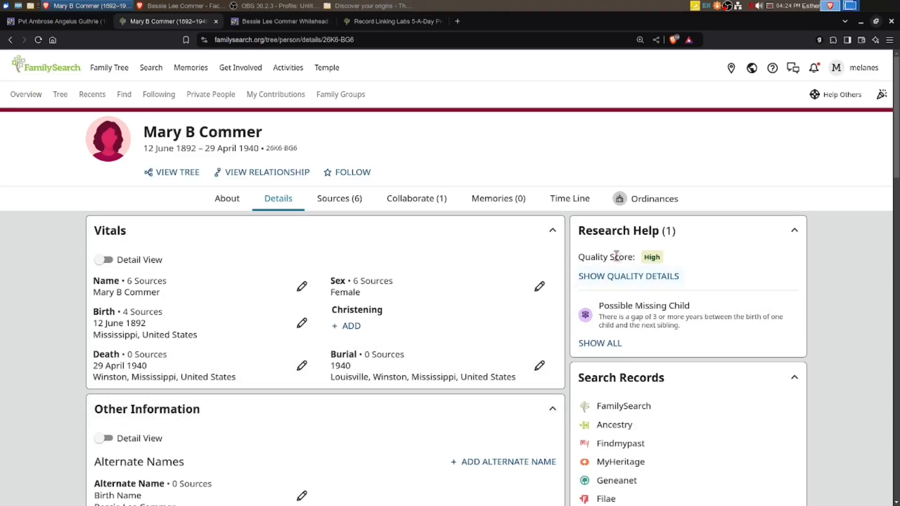
click(642, 277)
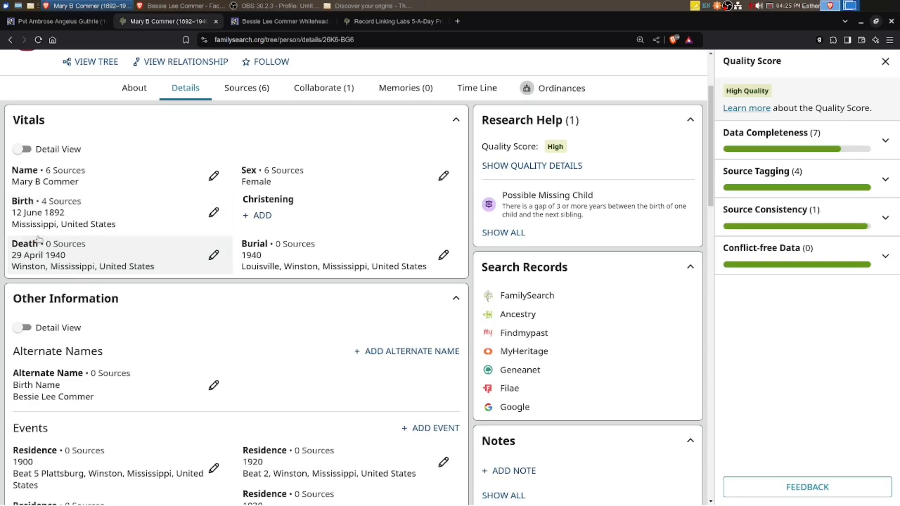
click(884, 142)
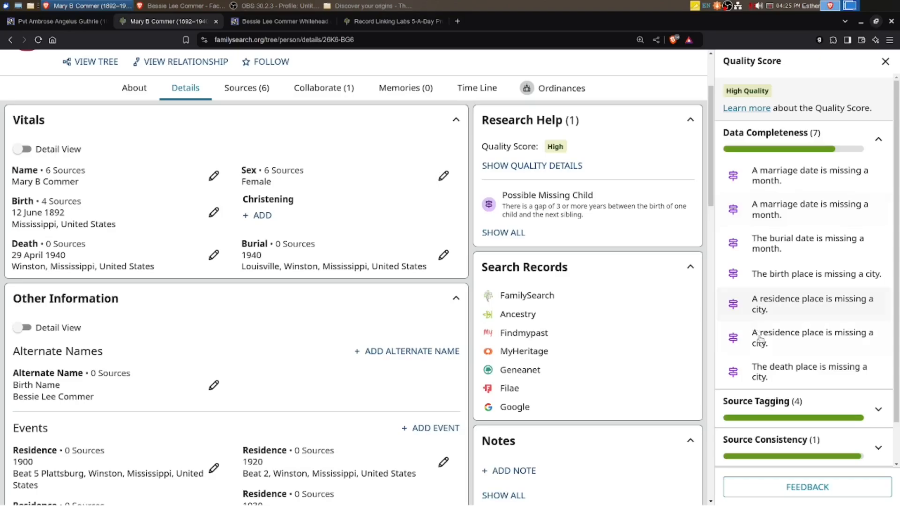
click(879, 142)
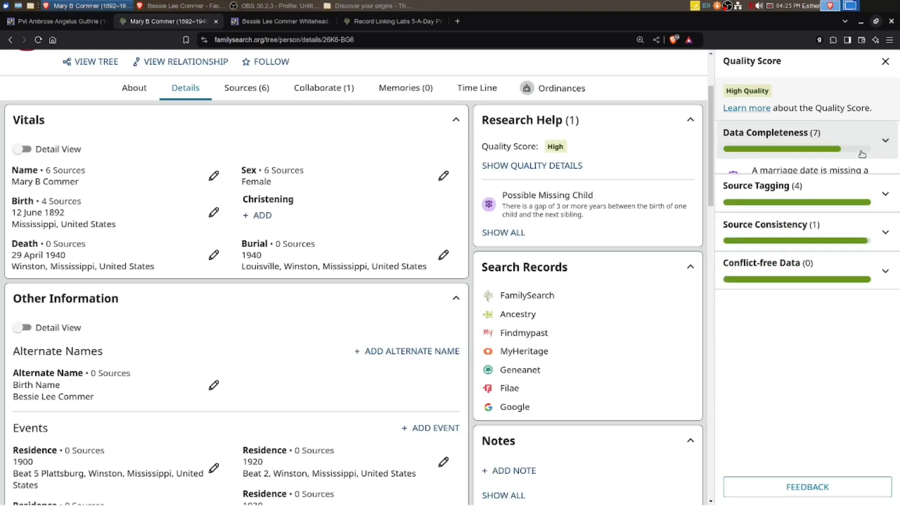
click(885, 62)
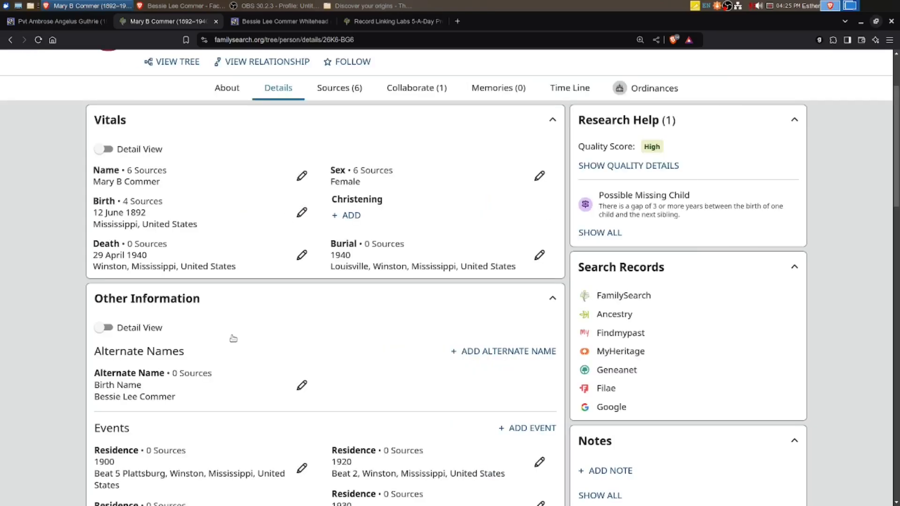
- Review the marriage entry and the children's names and dates among the profile's family members
scroll(230, 340, down, 10)
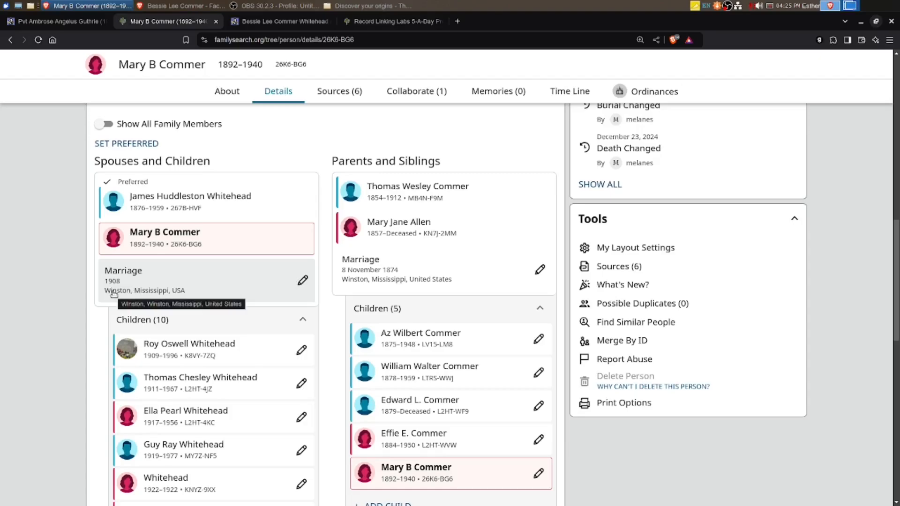
scroll(223, 335, down, 1)
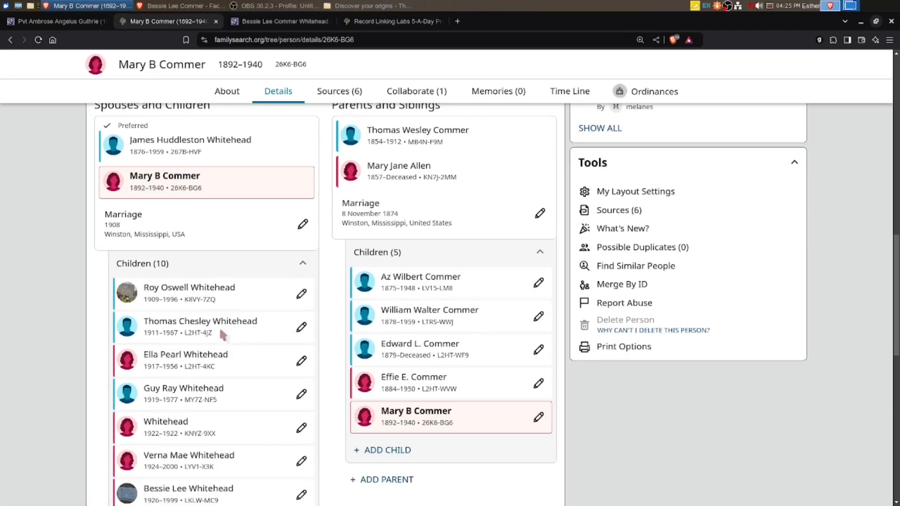
scroll(208, 317, down, 2)
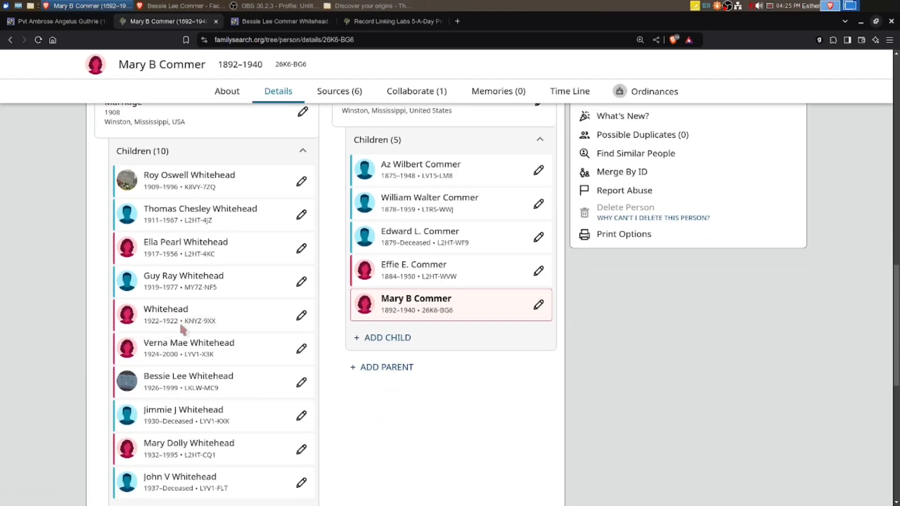
scroll(227, 319, down, 1)
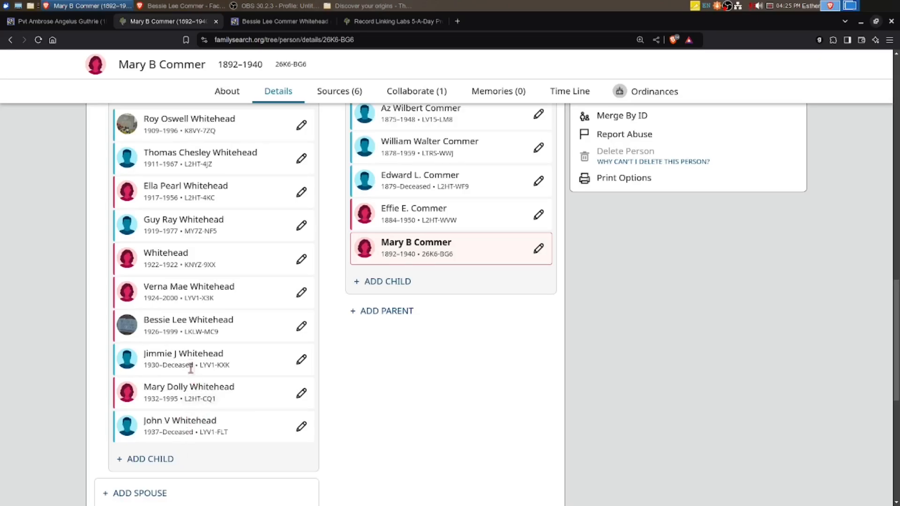
scroll(197, 356, up, 10)
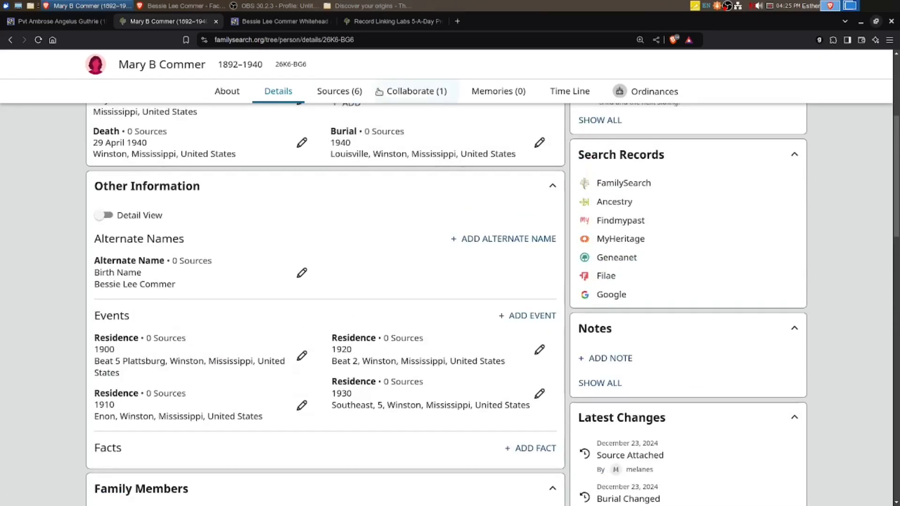
- Review the profile's attached sources, examining the indexed information of the 2000 GenealogyBank Obituaries source
click(339, 91)
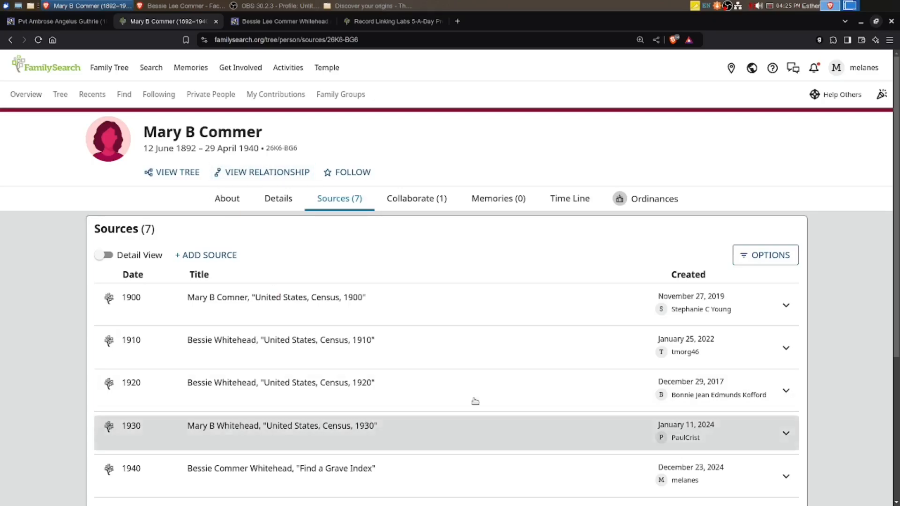
scroll(426, 383, down, 5)
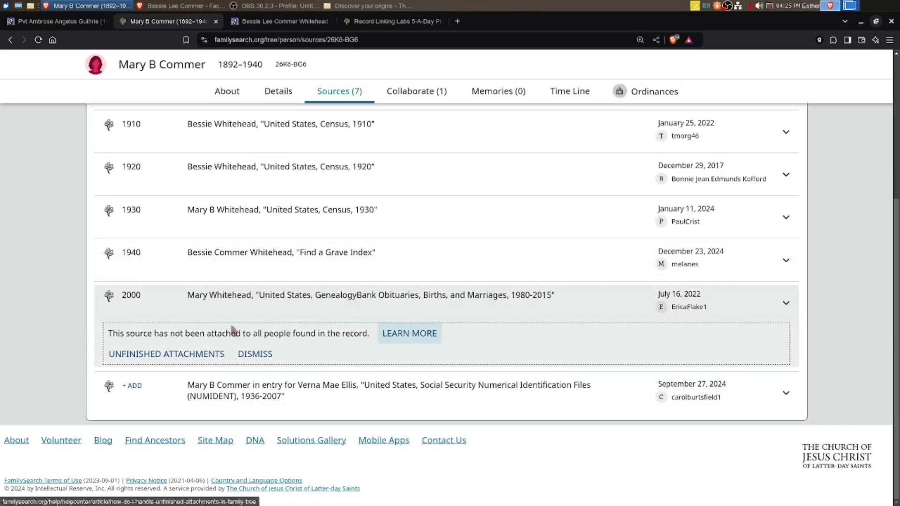
click(788, 303)
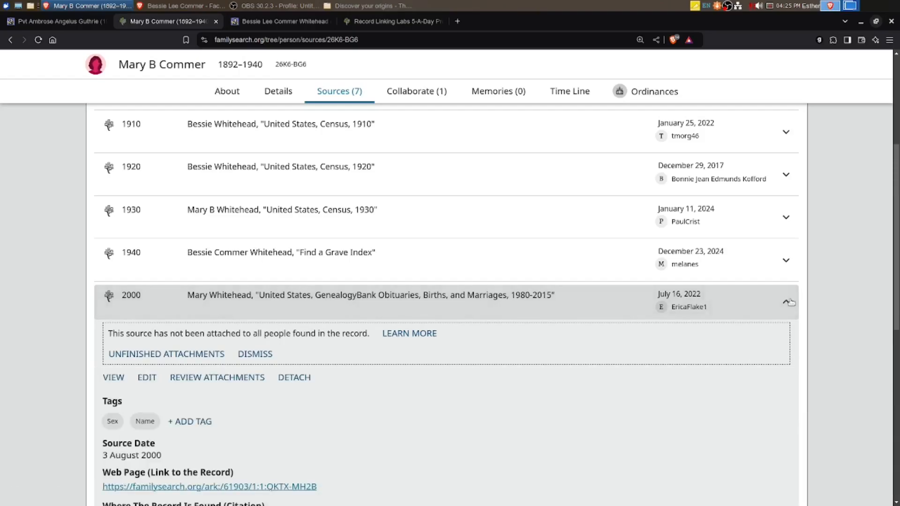
scroll(457, 375, down, 3)
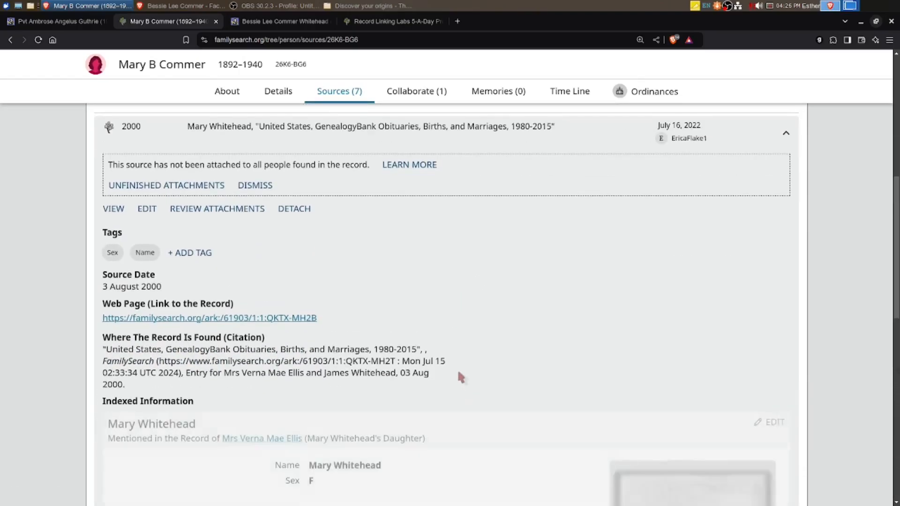
scroll(457, 378, down, 6)
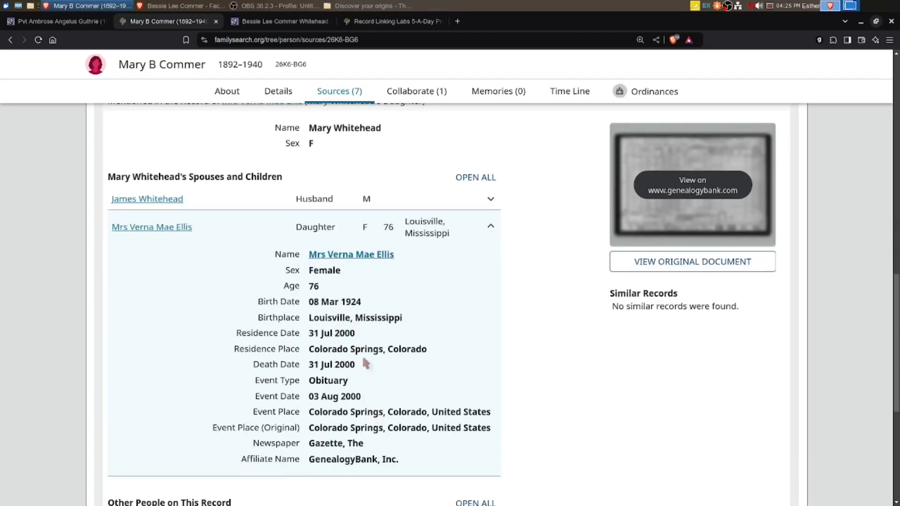
scroll(446, 311, up, 12)
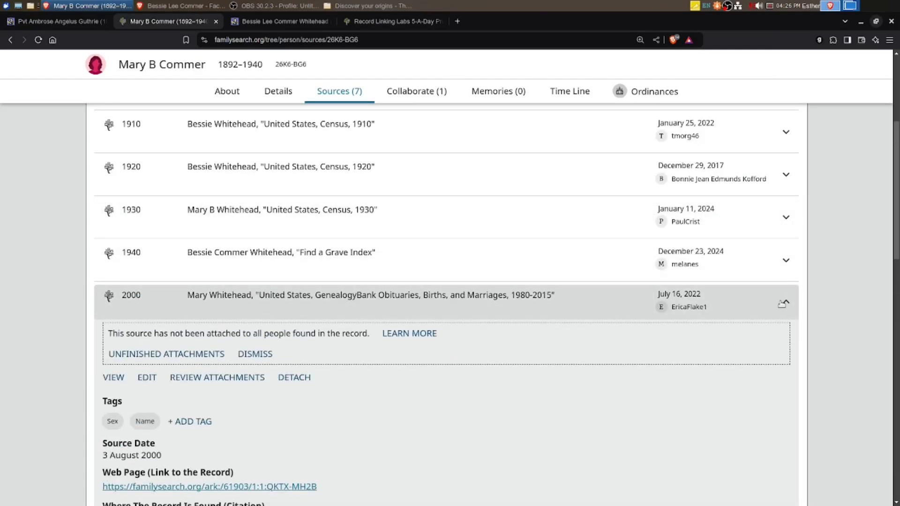
click(783, 302)
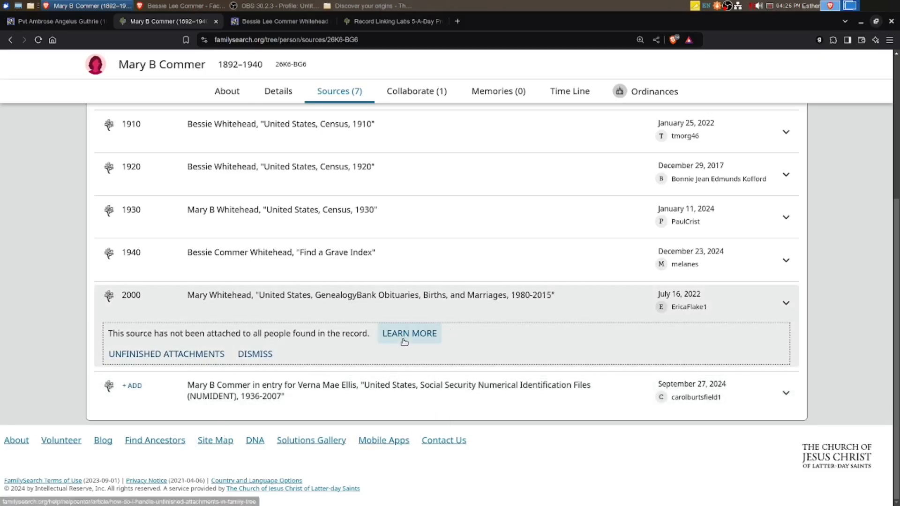
scroll(255, 354, up, 5)
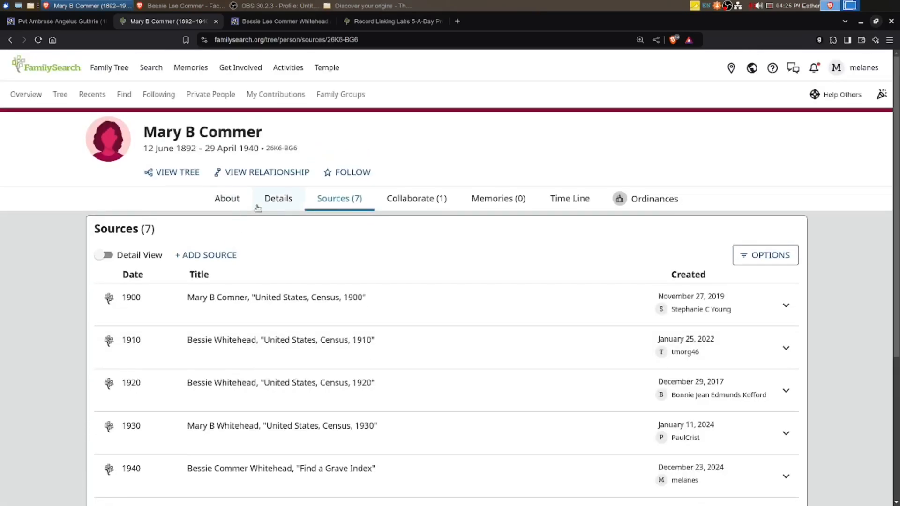
- Open the husband's profile from the family members and look through his attached sources
click(268, 204)
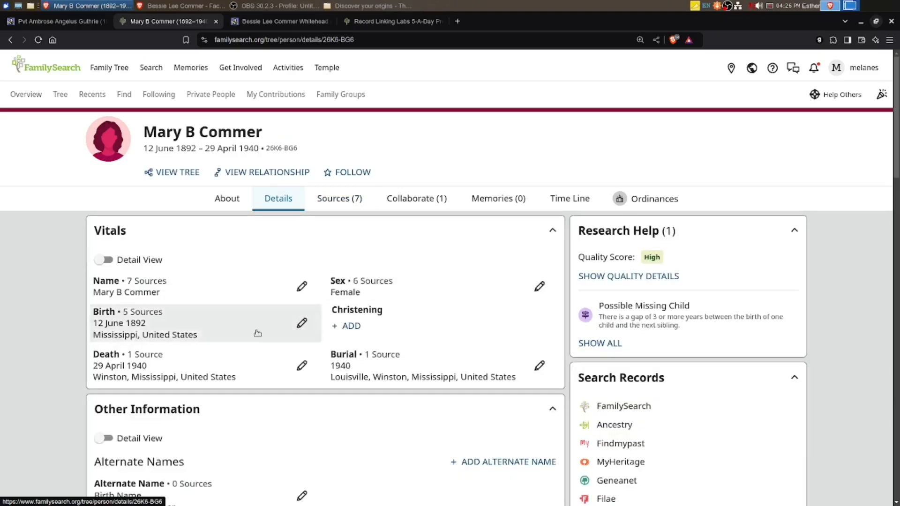
scroll(241, 337, down, 5)
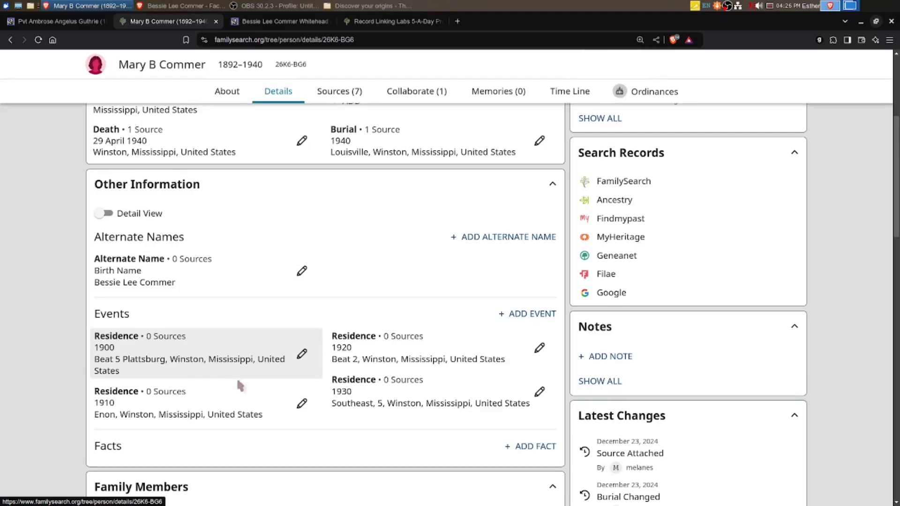
scroll(237, 384, down, 5)
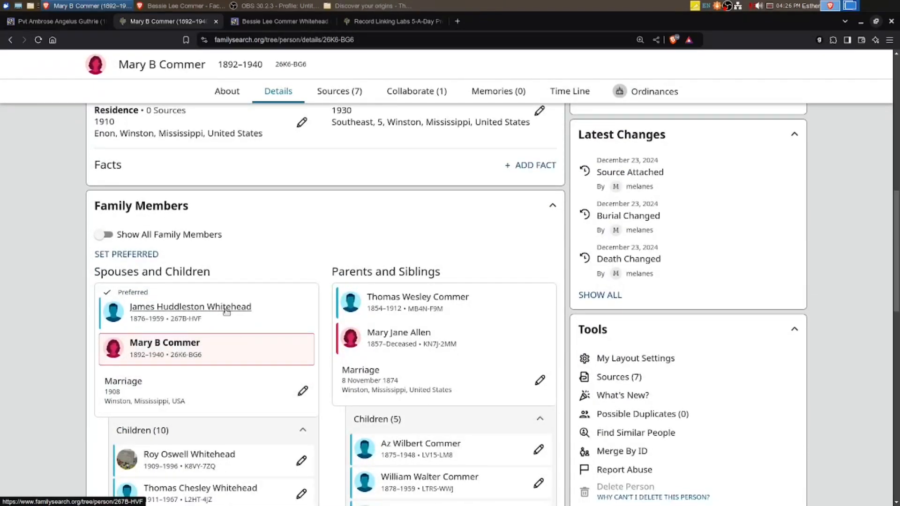
mouse_move(226, 311)
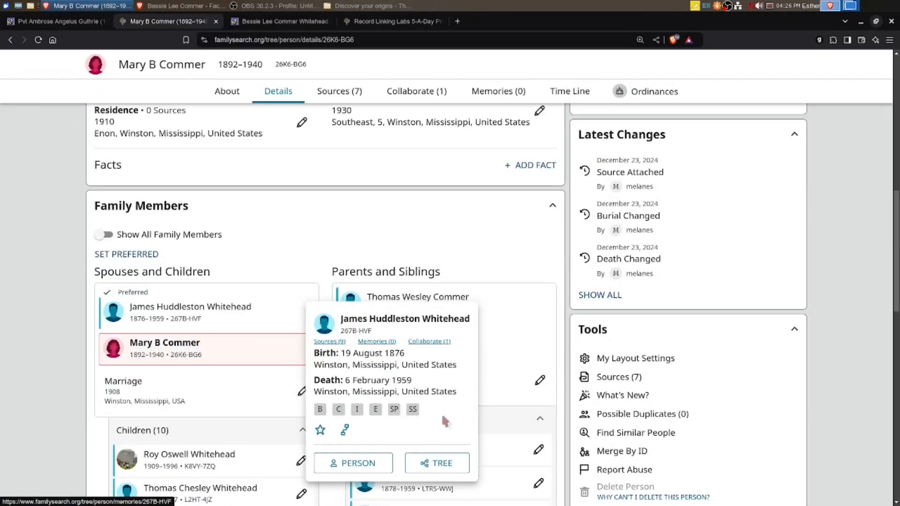
click(351, 464)
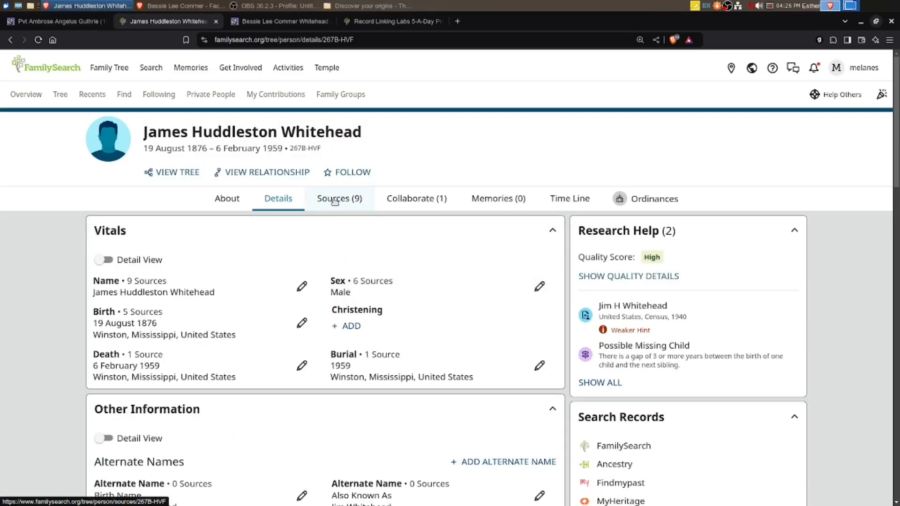
click(334, 200)
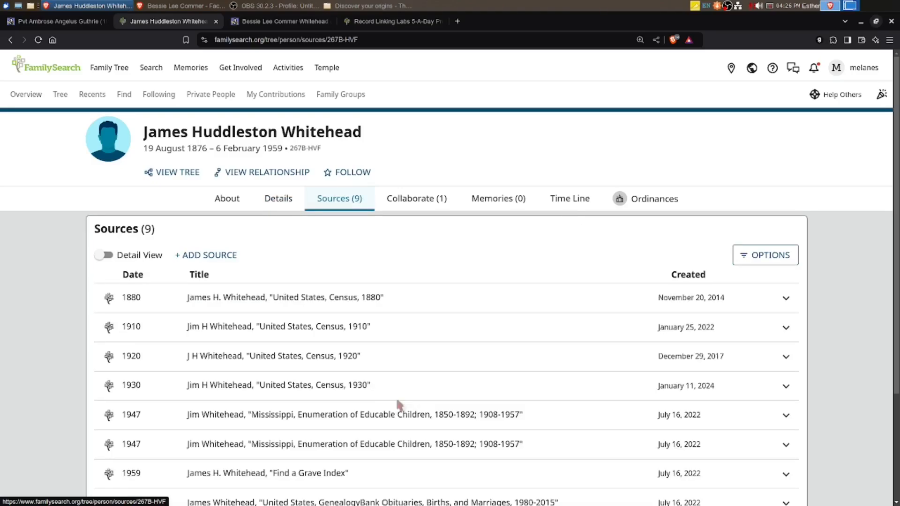
scroll(373, 353, down, 4)
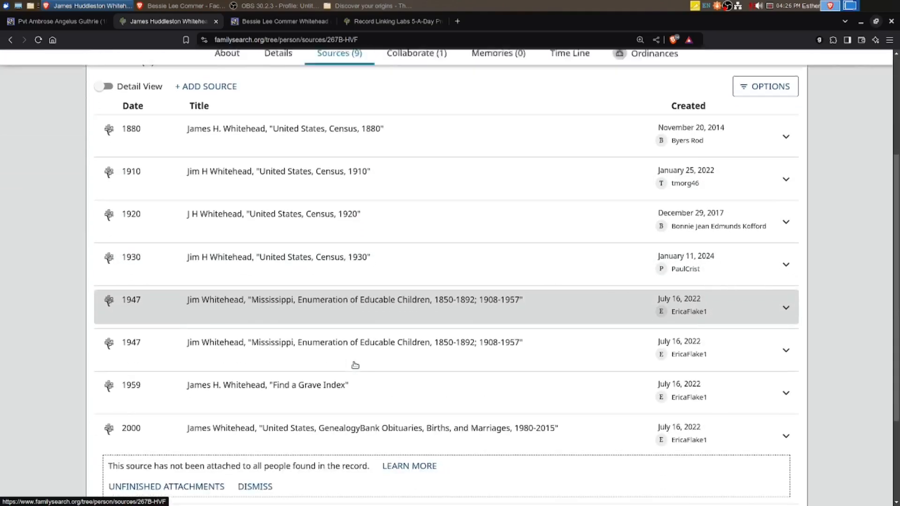
scroll(354, 365, up, 4)
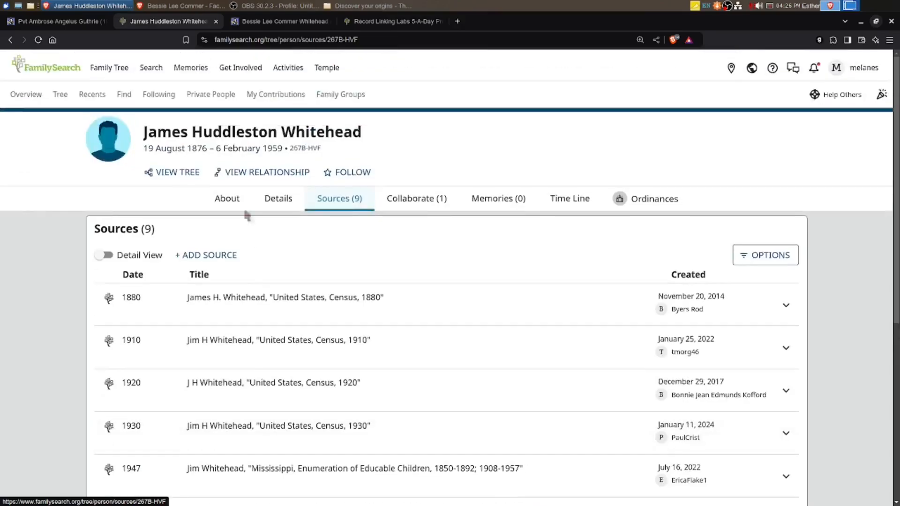
- Check the husband's details and return to the wife's profile through his listed spouse
click(267, 199)
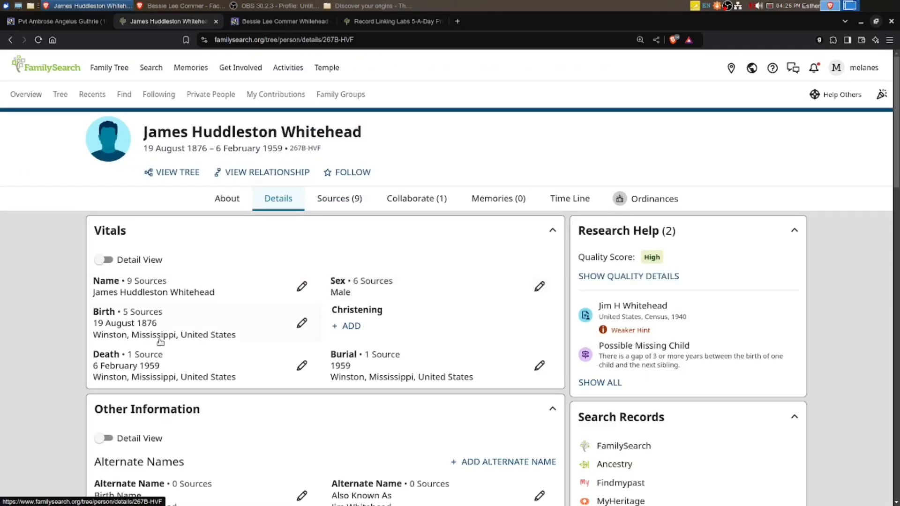
scroll(123, 360, down, 9)
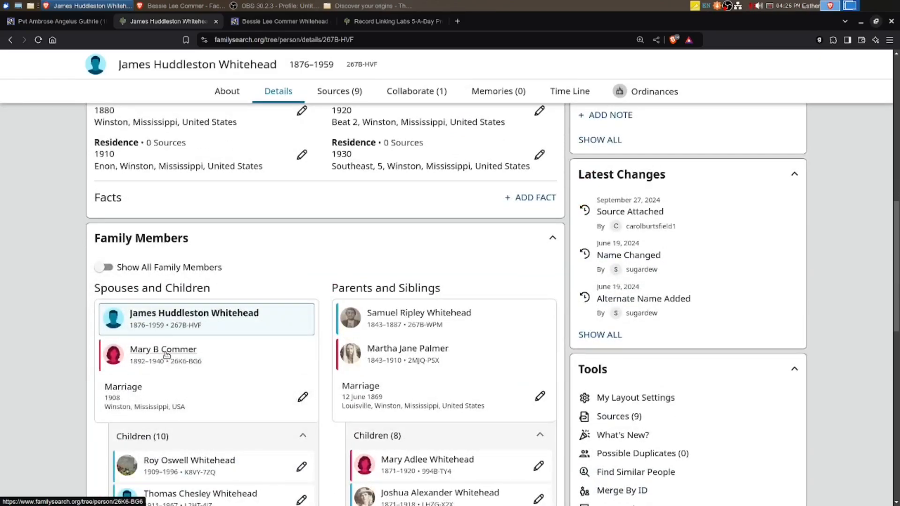
mouse_move(166, 355)
click(150, 322)
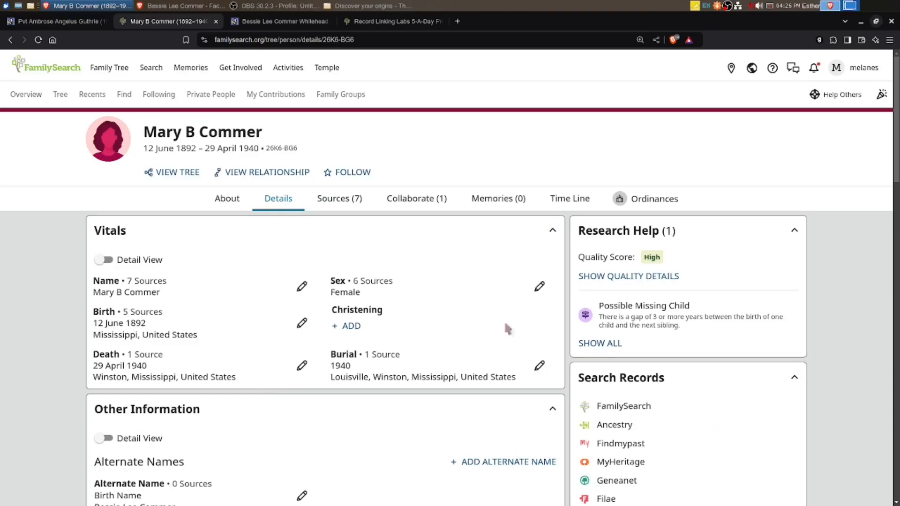
- Switch to the woman's Ancestry profile and open her list of new hints in the enlarged window
click(875, 22)
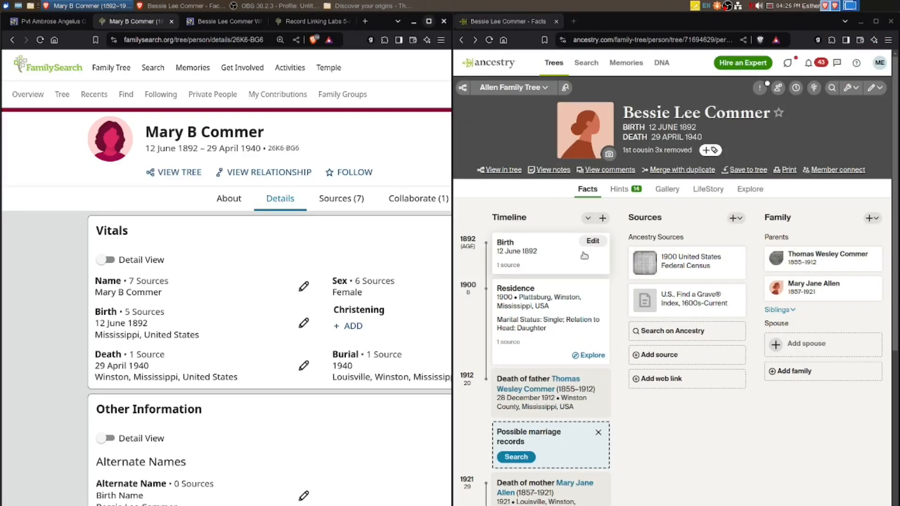
click(625, 191)
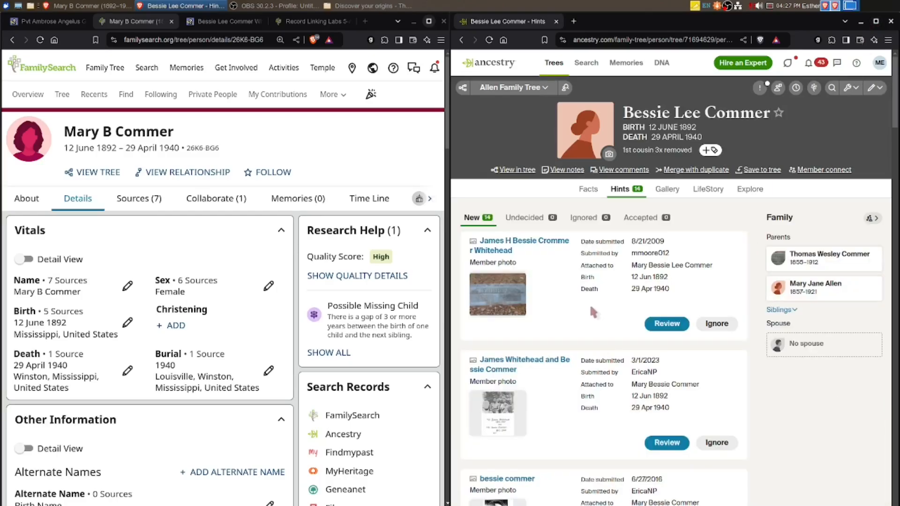
scroll(588, 304, down, 3)
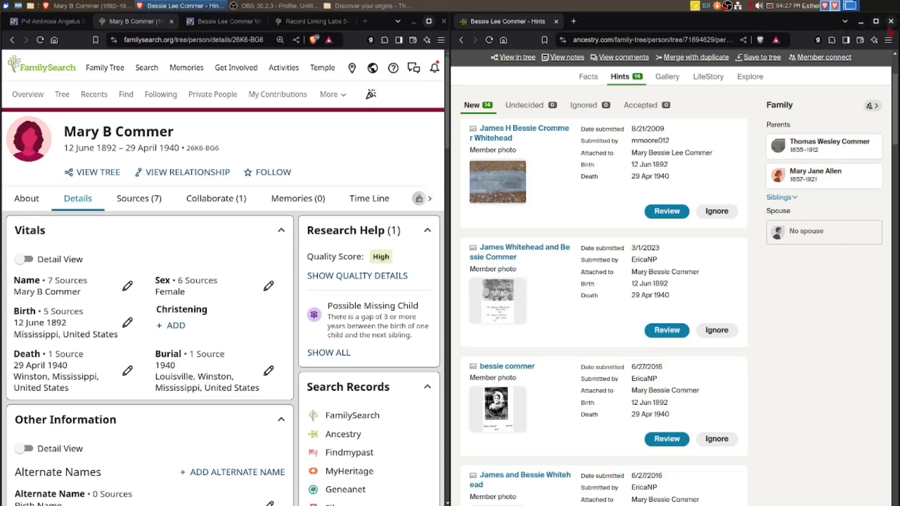
click(876, 21)
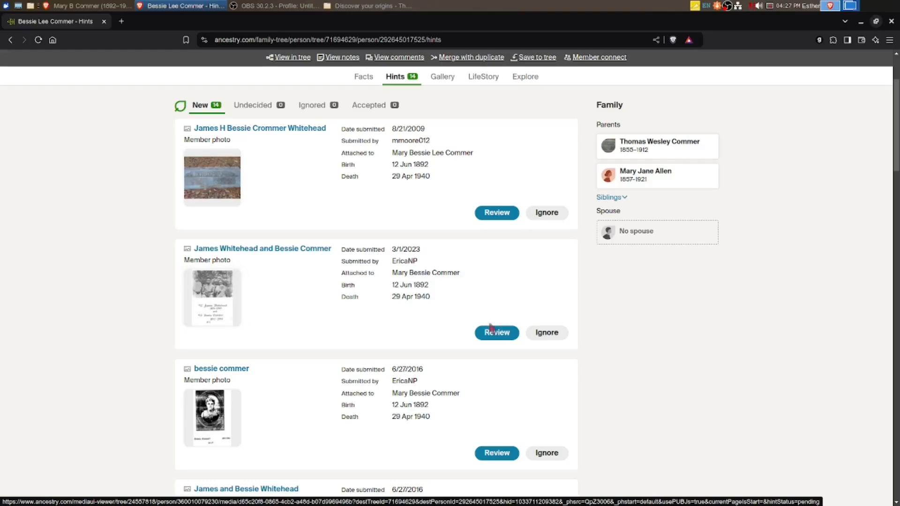
- View the couple's family photo hint submitted 3/1/2023 and the wife's portrait hint submitted 6/27/2016 at full size
click(197, 288)
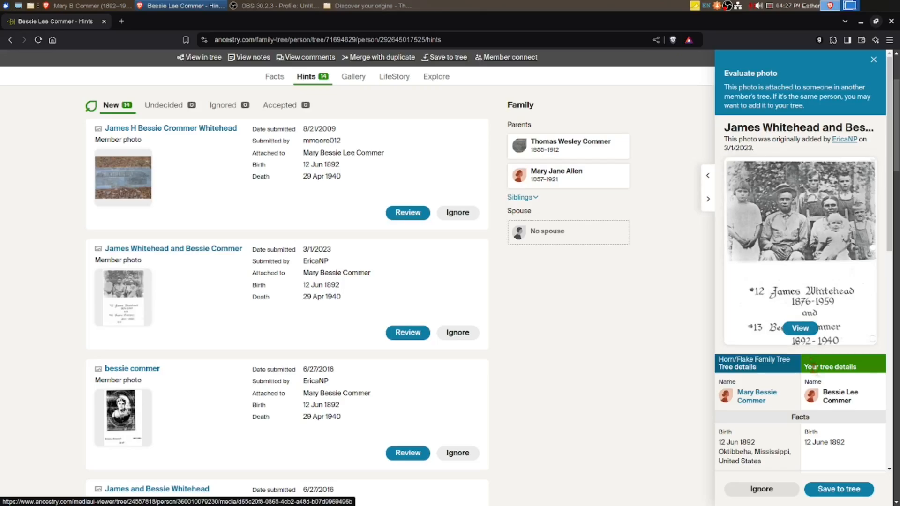
click(804, 330)
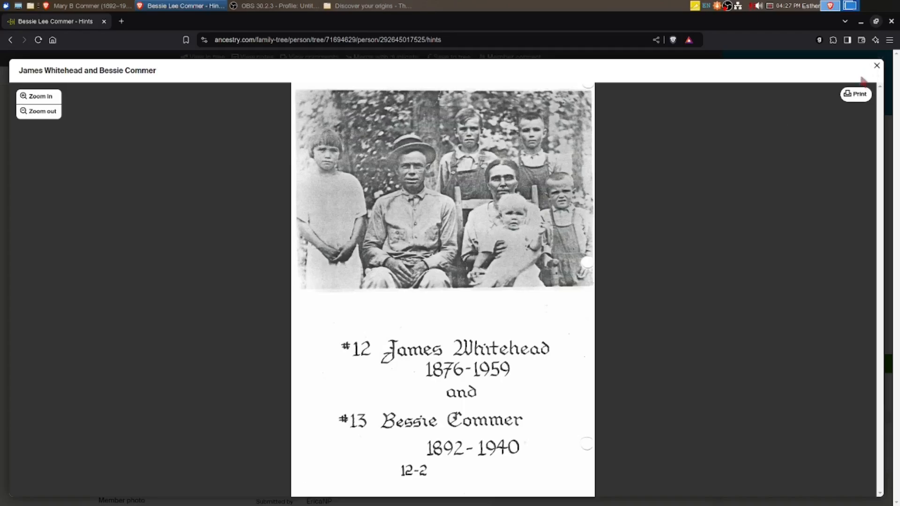
click(876, 66)
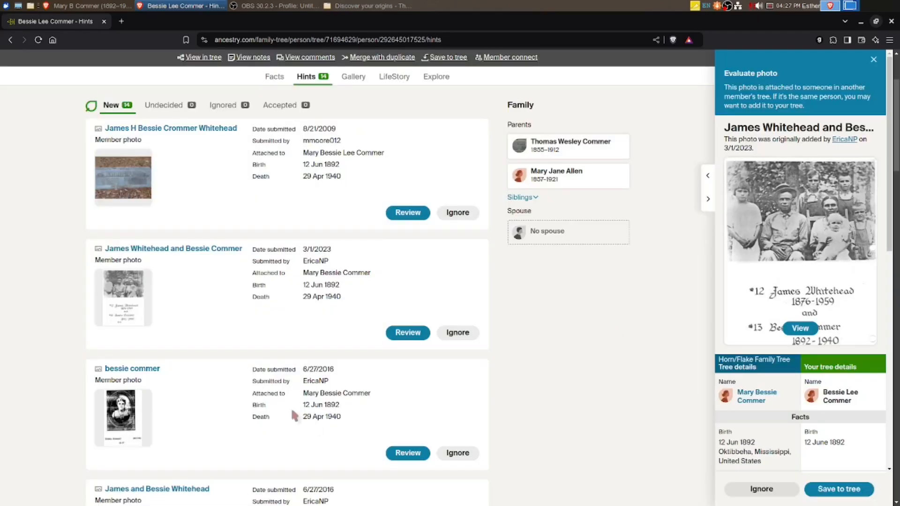
click(129, 419)
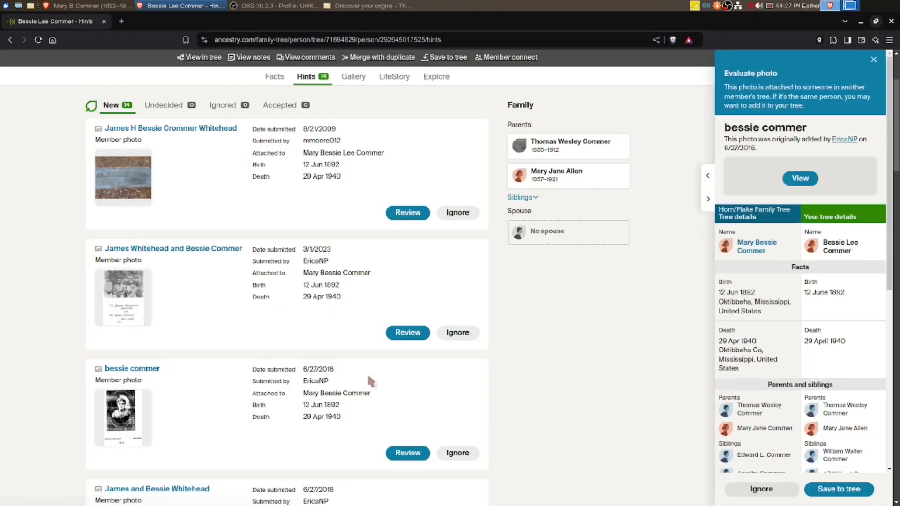
click(803, 325)
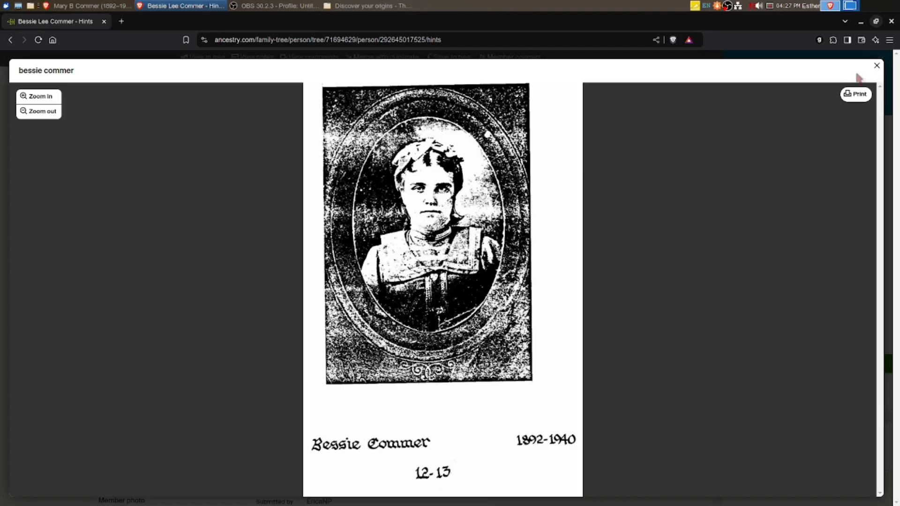
click(876, 66)
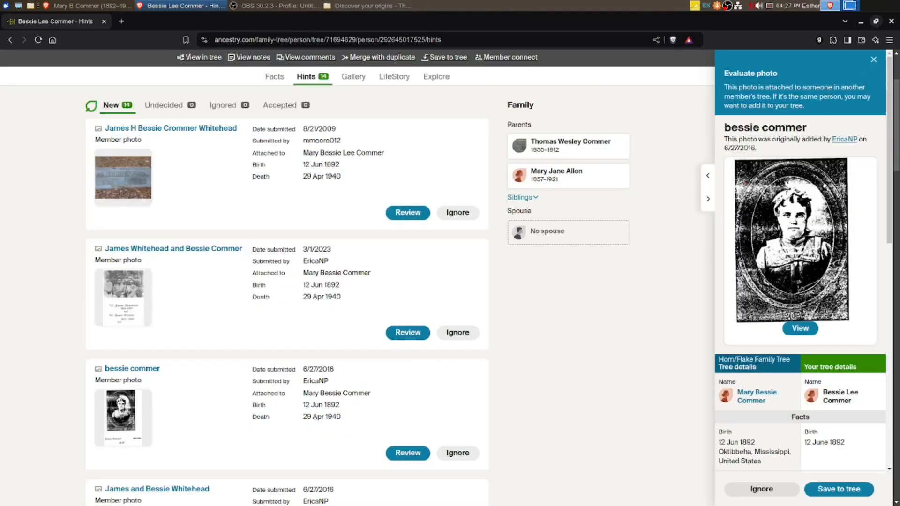
click(873, 59)
- Look through the census and Social Security hints and review the U.S., Newspapers.com Obituary Index hint
scroll(394, 345, down, 2)
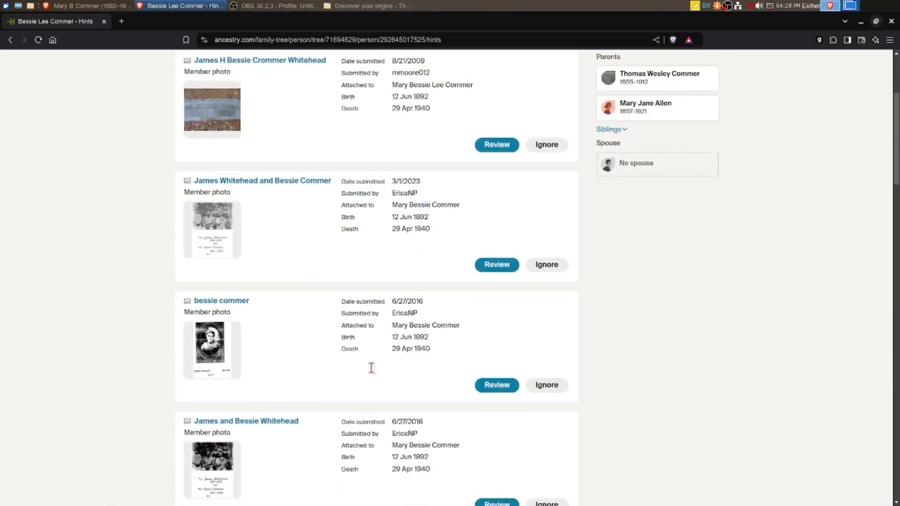
scroll(371, 368, down, 4)
scroll(371, 373, down, 6)
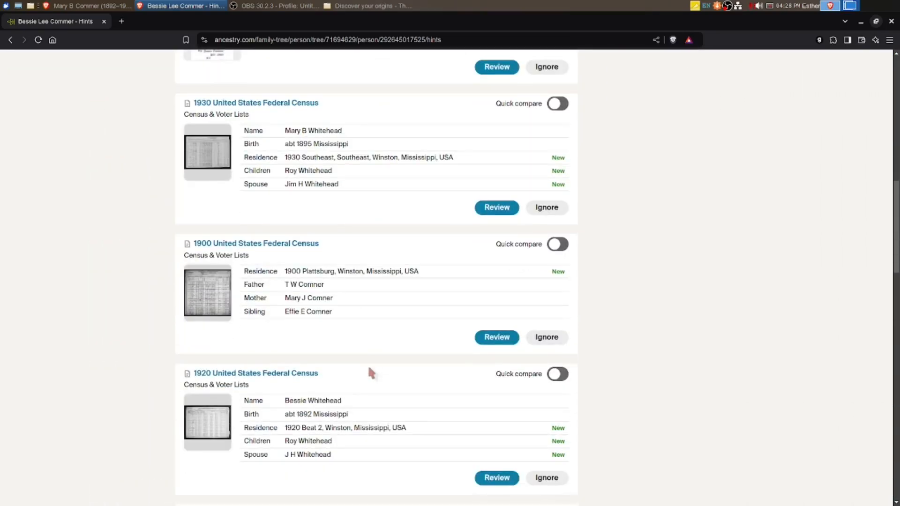
scroll(371, 372, down, 6)
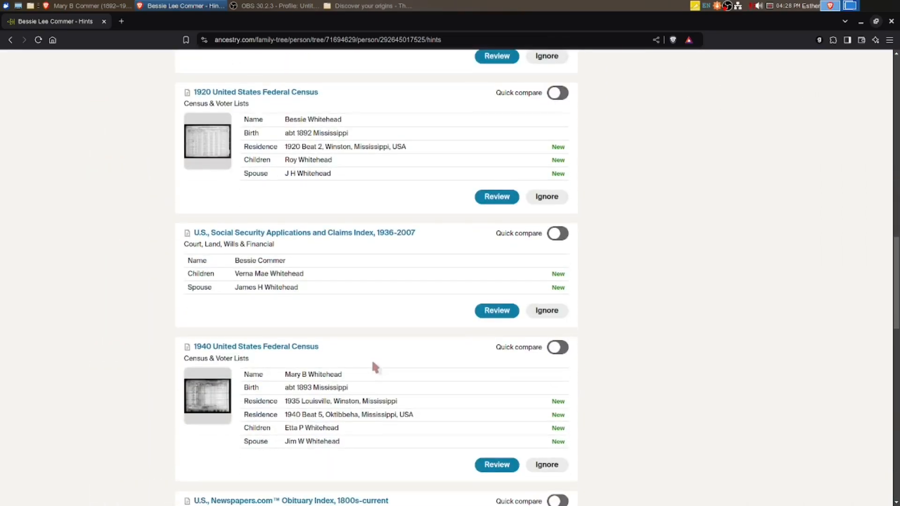
scroll(372, 360, down, 5)
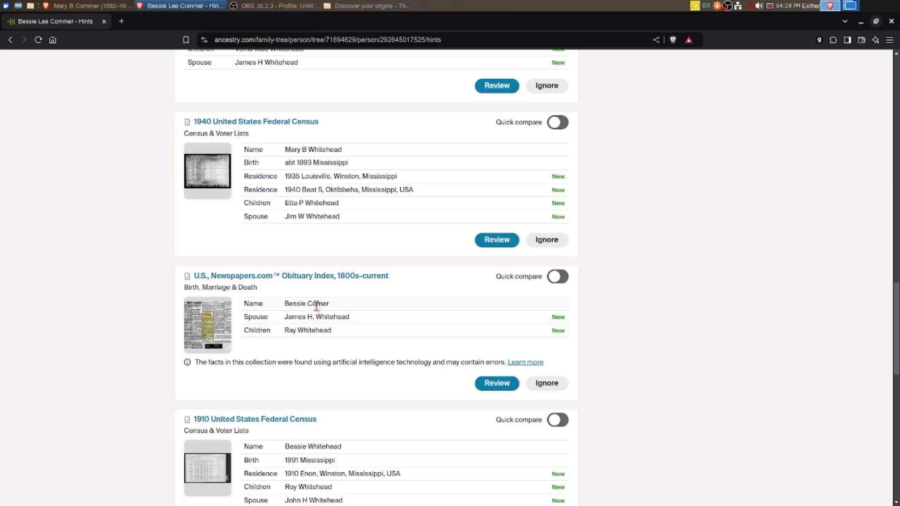
click(486, 385)
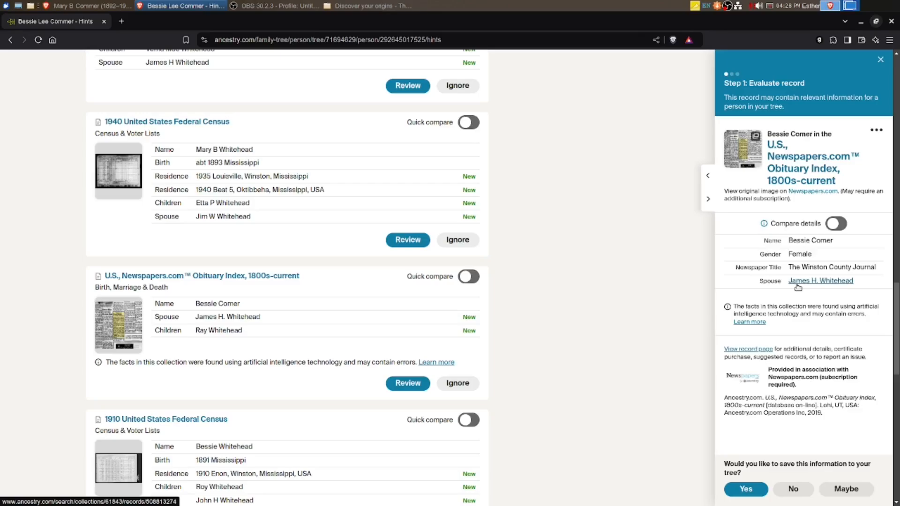
- Examine the original card image of the U.S., World War I Draft Registration Cards, 1917-1918 hint
scroll(303, 363, down, 3)
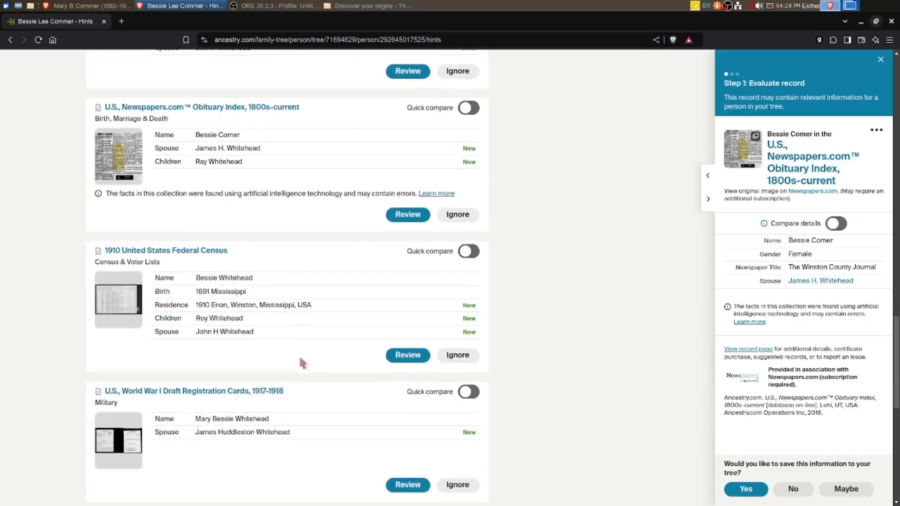
scroll(302, 351, down, 3)
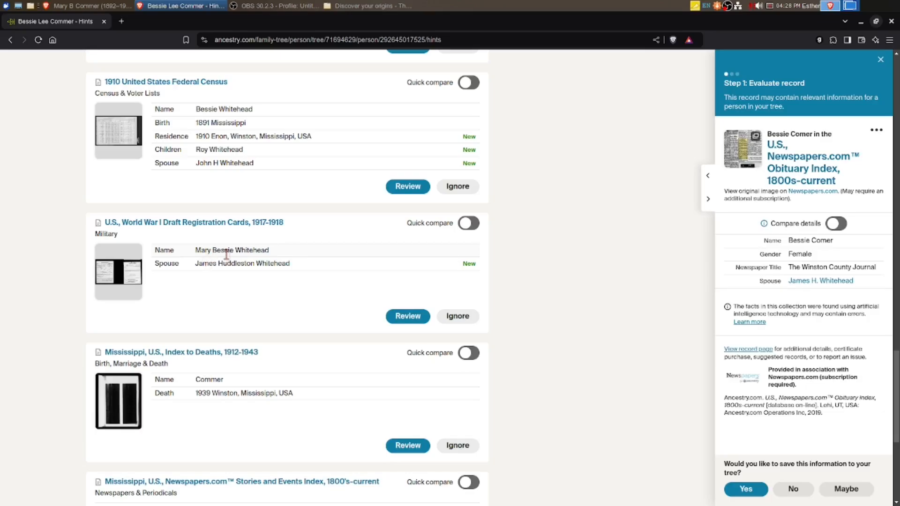
click(139, 280)
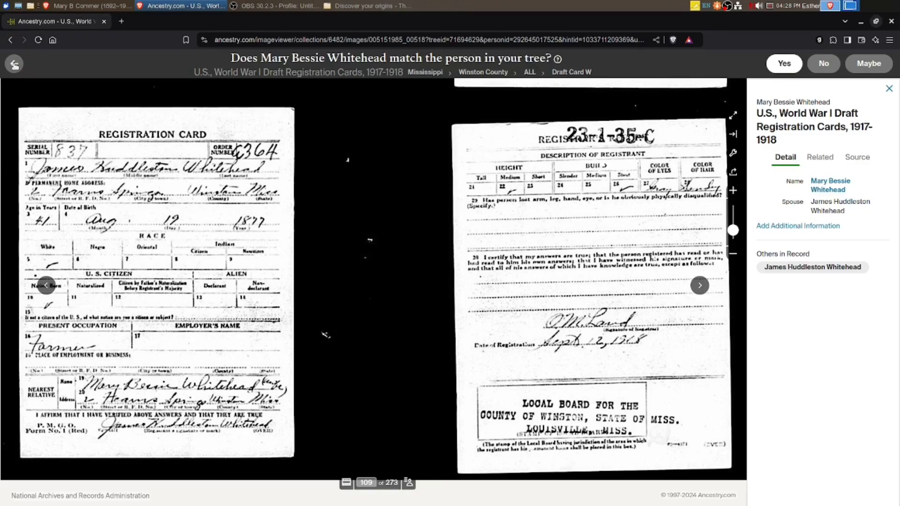
click(14, 63)
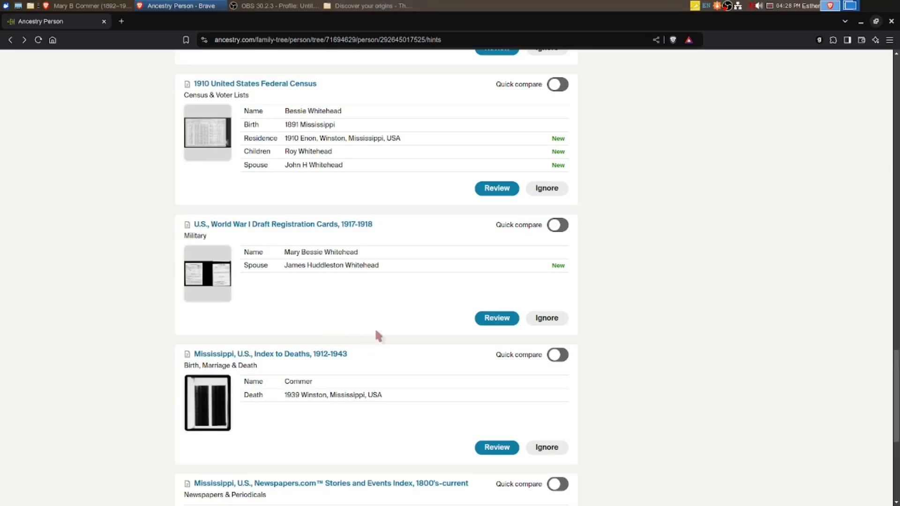
- Examine the matching entries on the original image of the Mississippi, U.S., Index to Deaths, 1912-1943 hint
scroll(370, 337, down, 1)
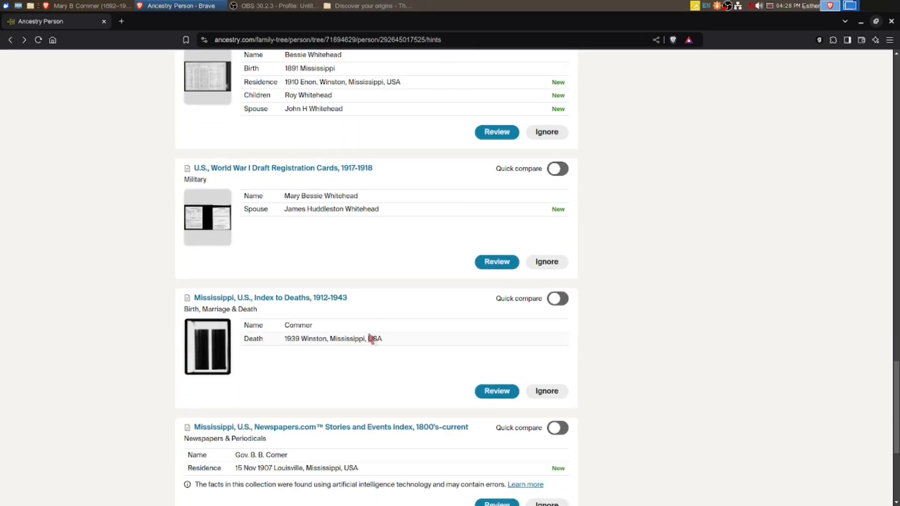
scroll(305, 336, down, 1)
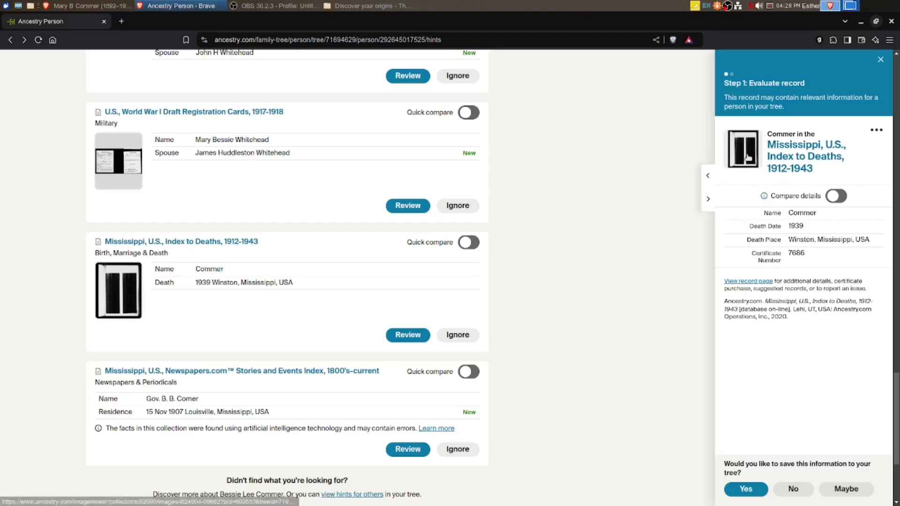
click(748, 159)
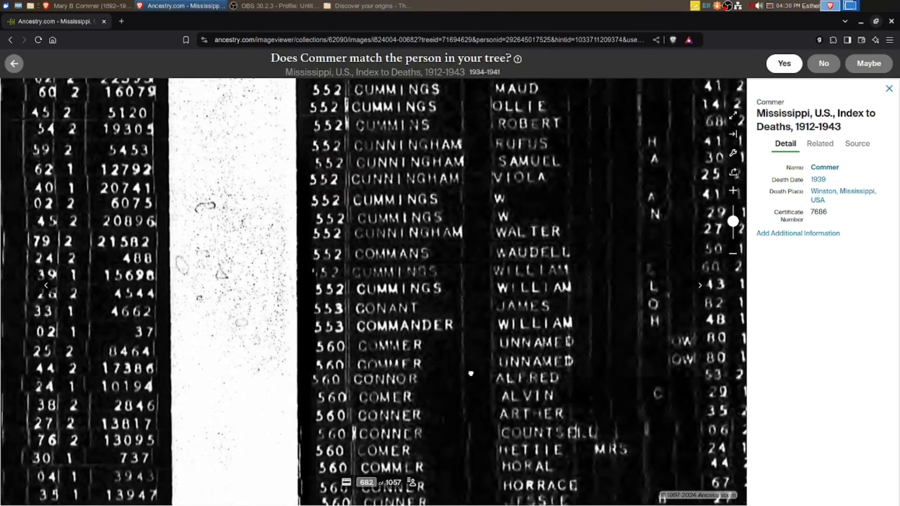
drag(471, 373, 392, 351)
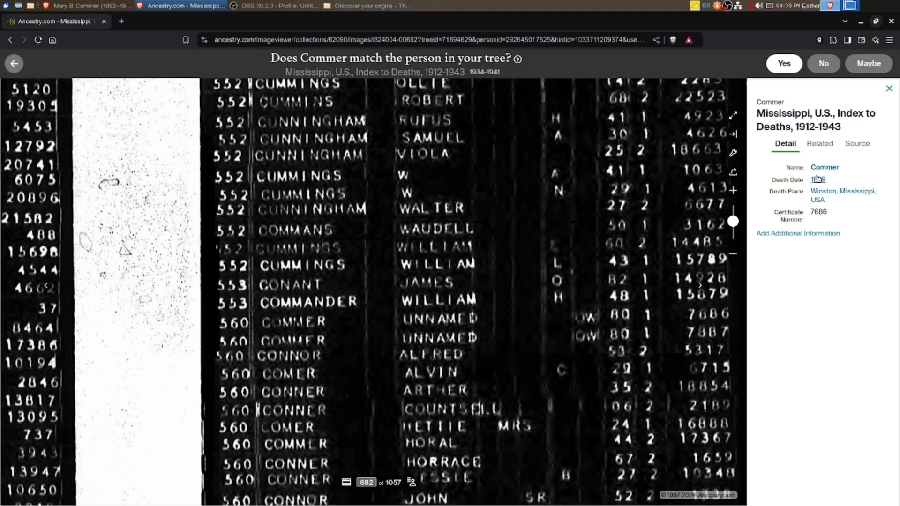
click(14, 64)
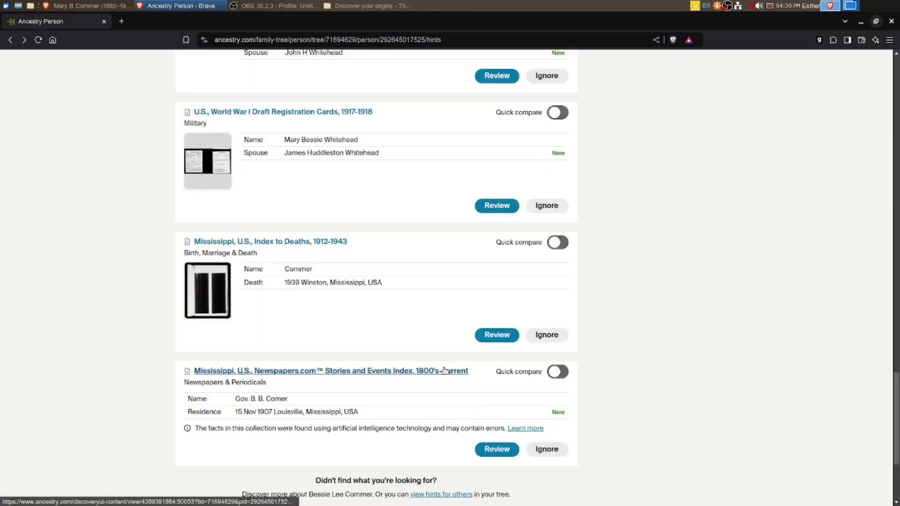
- Reject the Mississippi, U.S., Index to Deaths, 1912-1943 hint as not belonging to this person
click(497, 336)
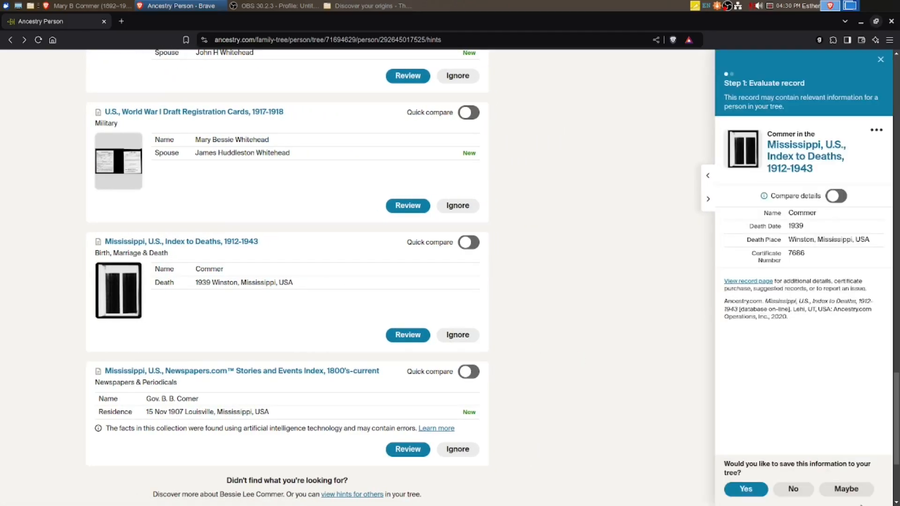
click(793, 488)
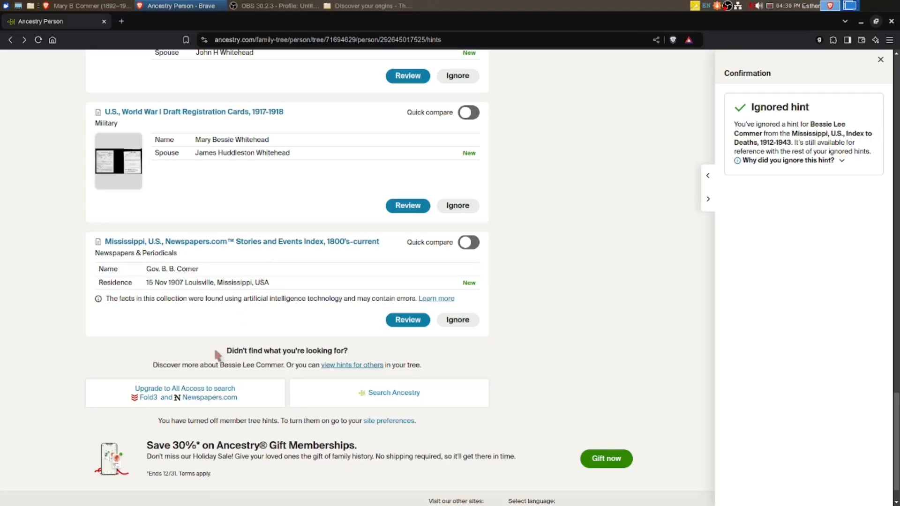
scroll(207, 338, up, 4)
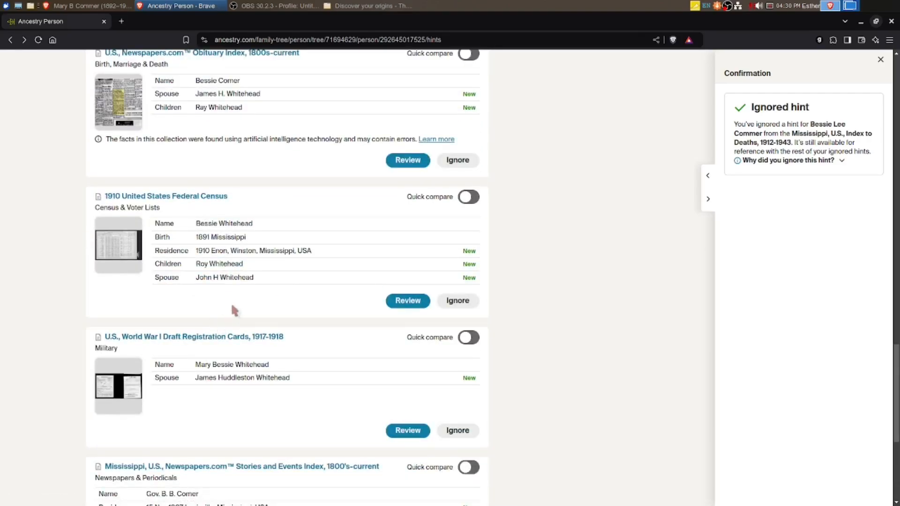
scroll(235, 310, up, 12)
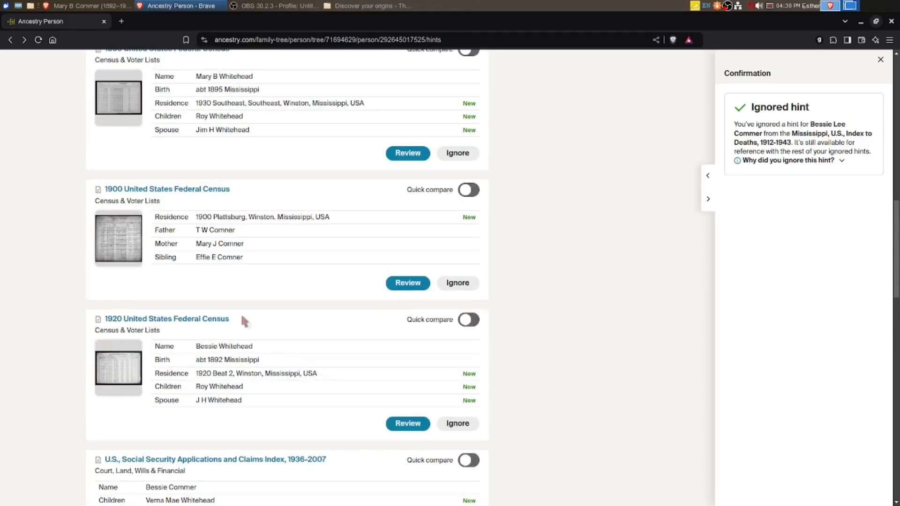
scroll(242, 317, up, 12)
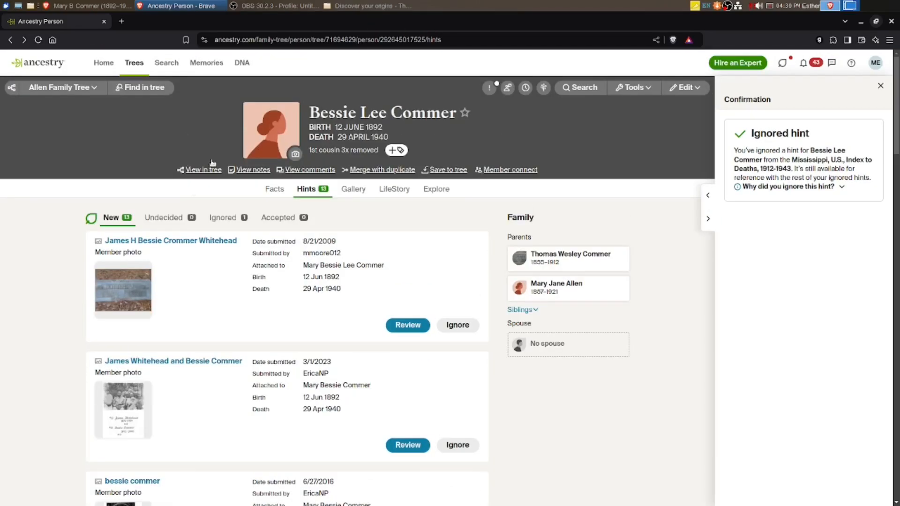
- In the FamilySearch profile, replace the middle initial in the first names with the full middle name and save
click(875, 21)
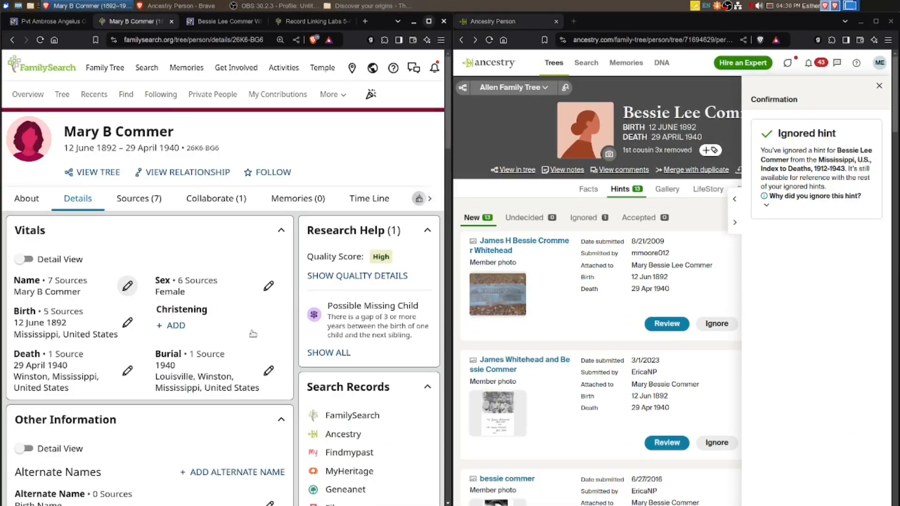
click(148, 279)
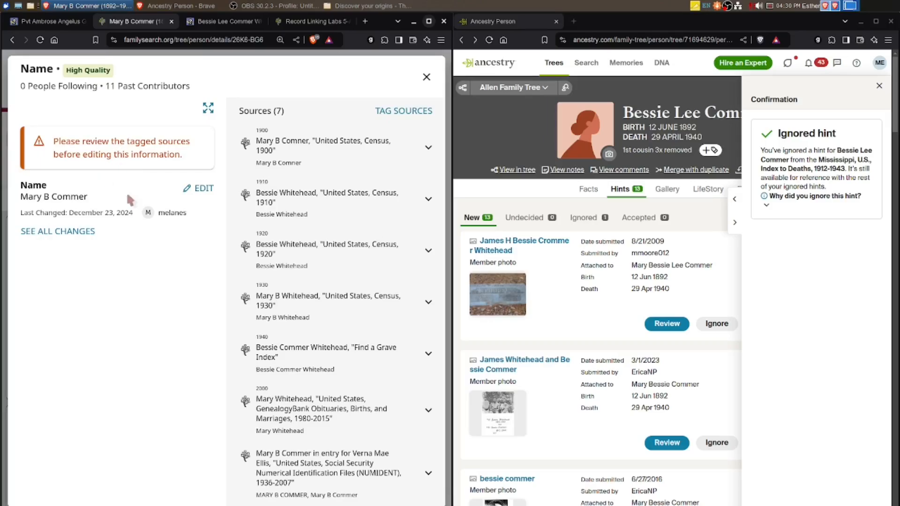
click(197, 188)
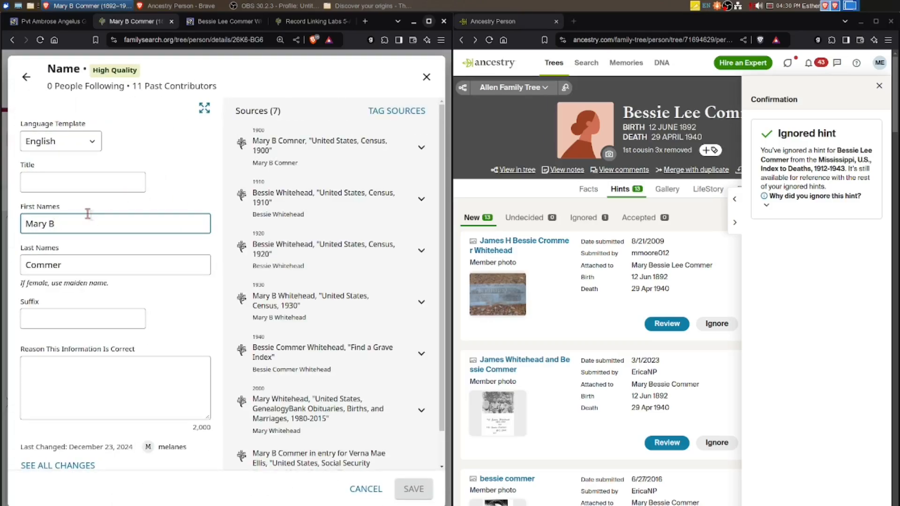
text(ro)
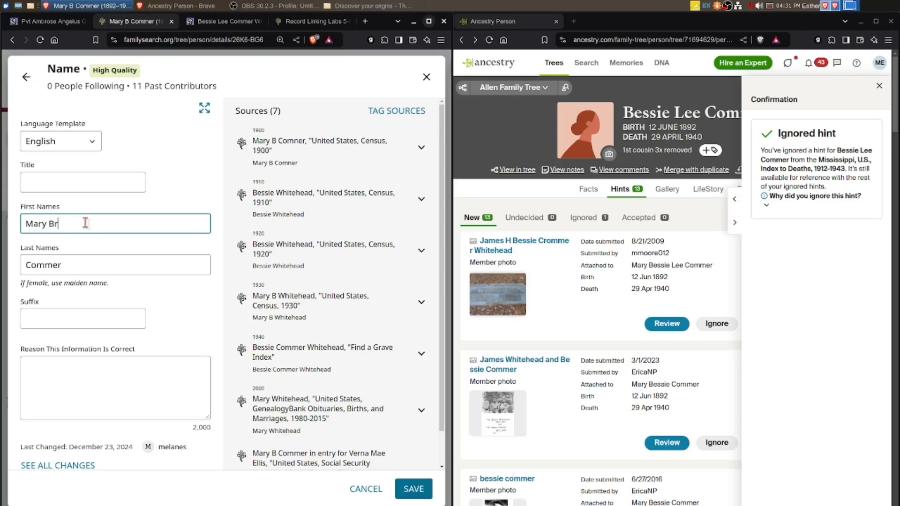
key(BackSpace)
text(essie)
click(417, 488)
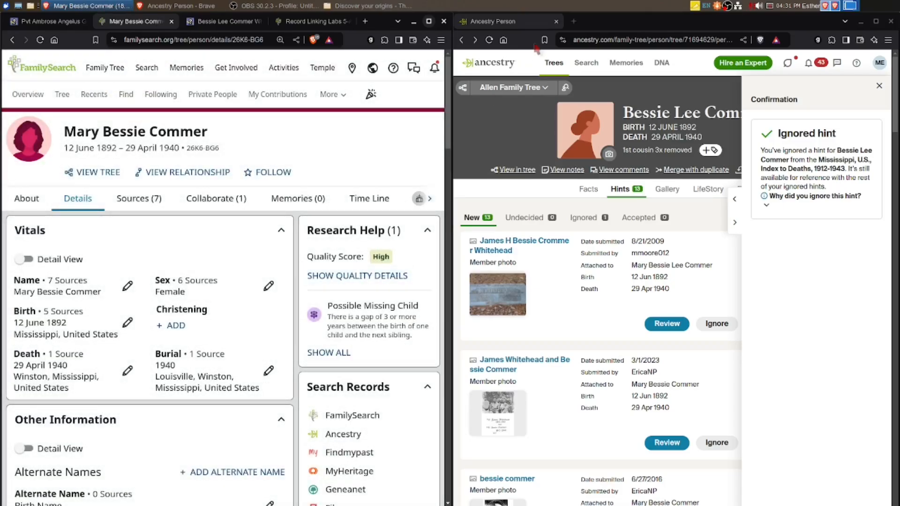
click(428, 21)
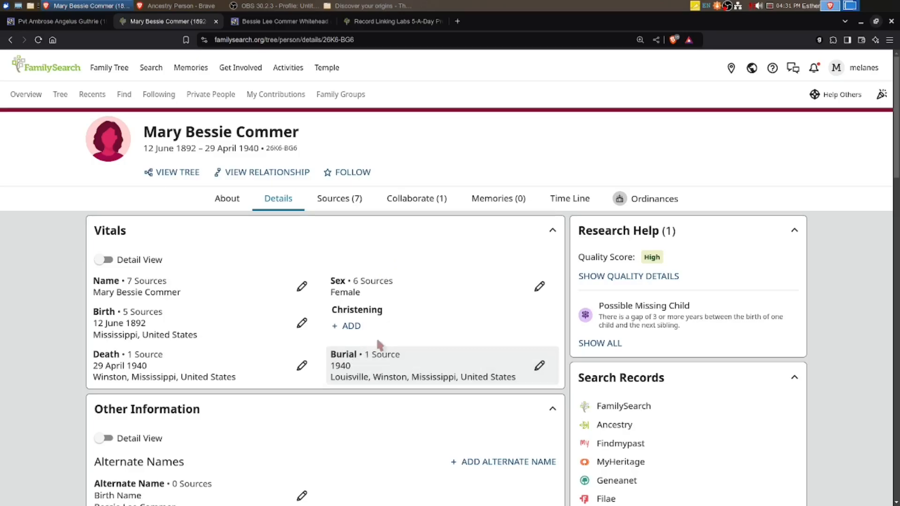
- Check the couple's marriage entry in the profile's family members, and open the historical records search in a new tab
scroll(430, 324, down, 8)
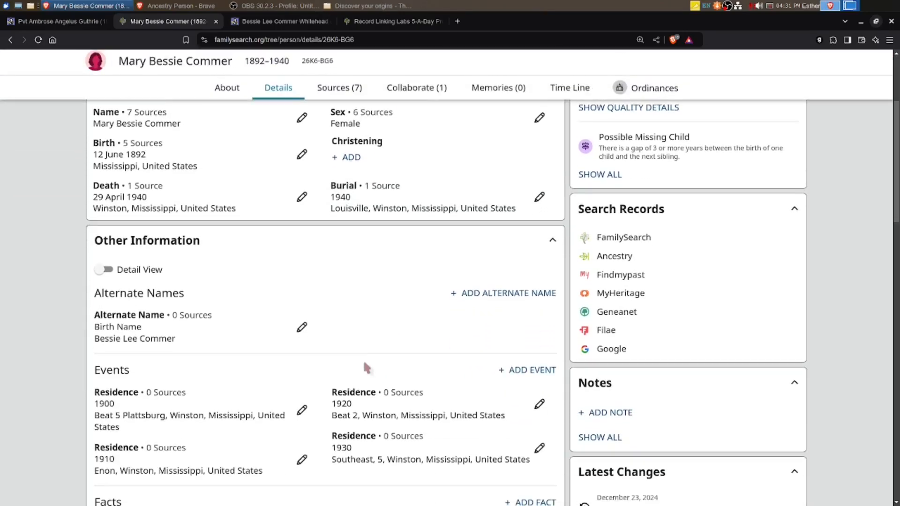
scroll(304, 389, down, 3)
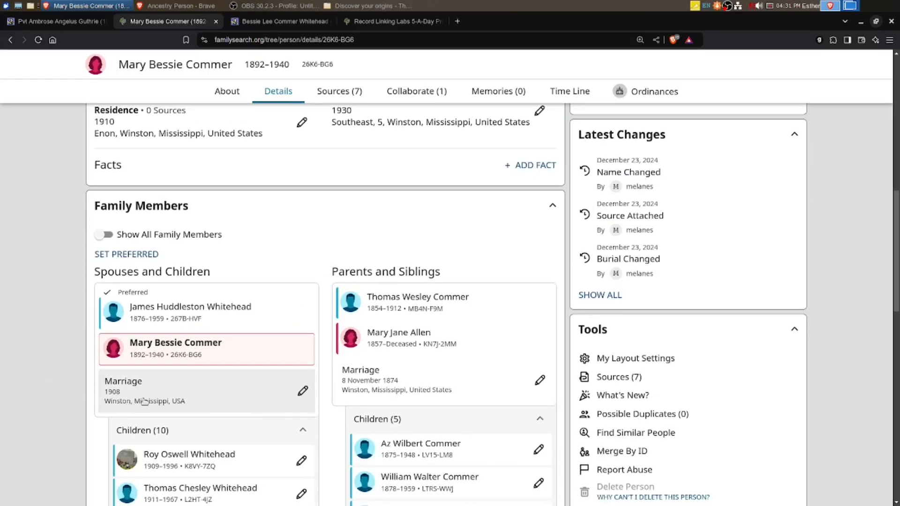
scroll(147, 400, down, 1)
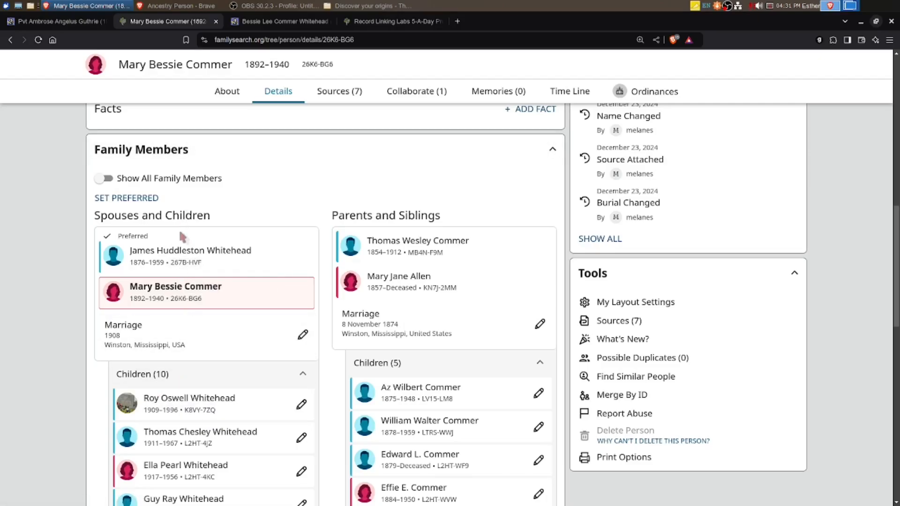
scroll(164, 269, up, 10)
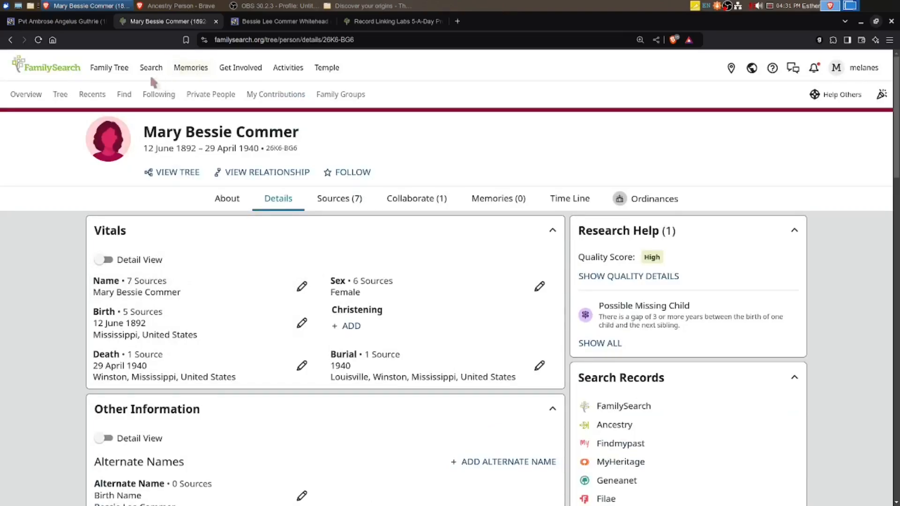
mouse_move(151, 70)
right_click(150, 100)
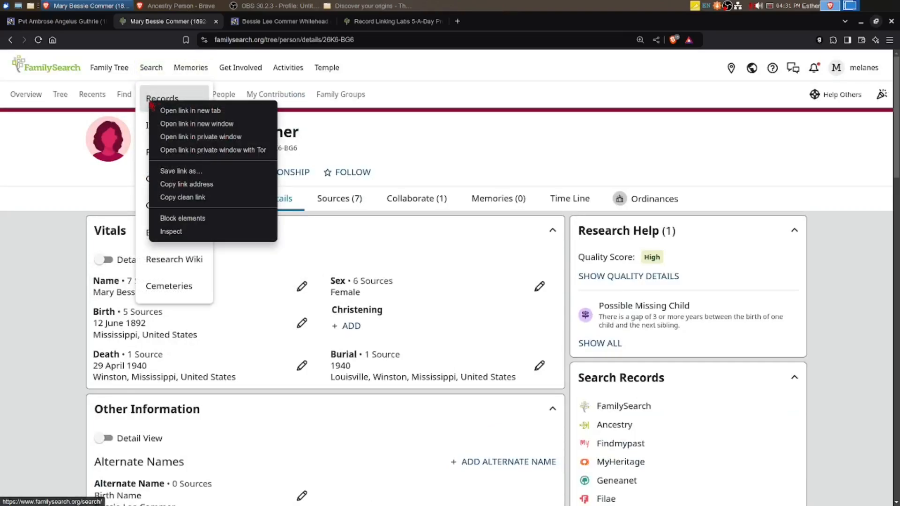
click(188, 110)
click(261, 23)
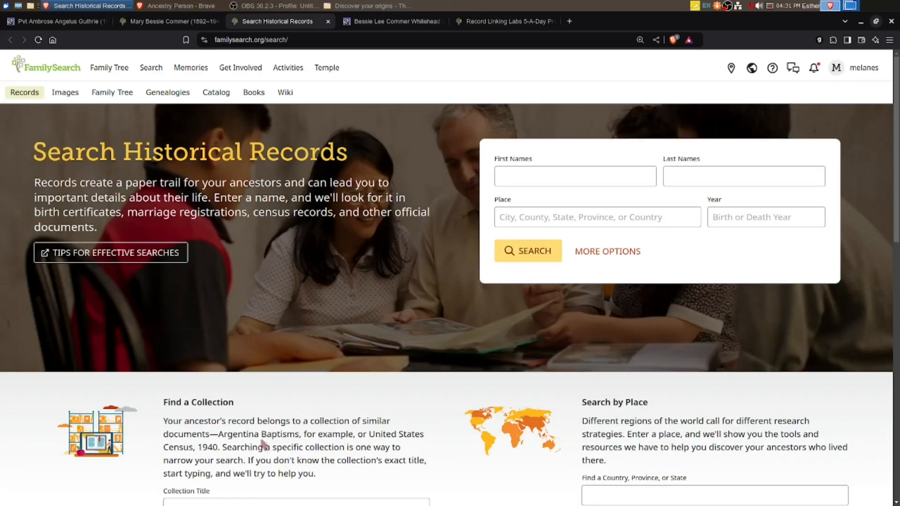
- Find the collection "Mississippi, County Marriages, 1818-1979" by its title and open its search page
scroll(281, 403, down, 2)
click(220, 397)
text(Mi)
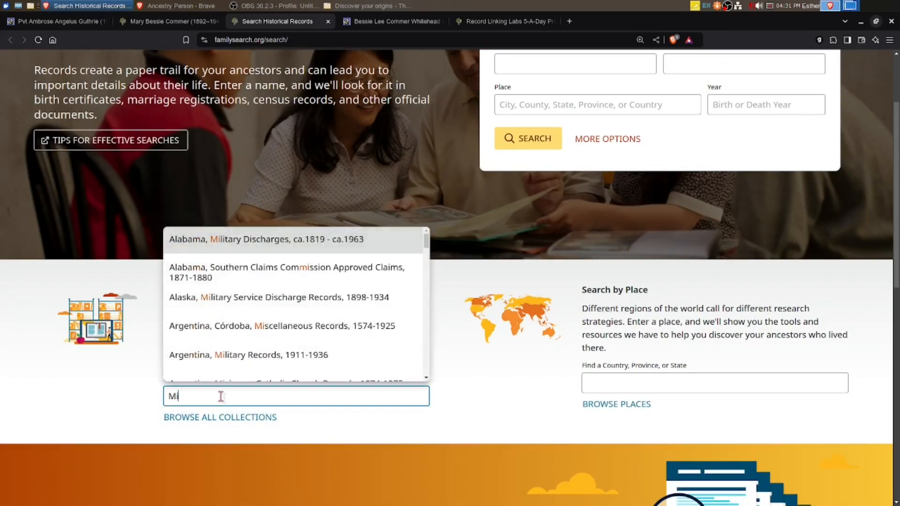
text(ssissippi mar)
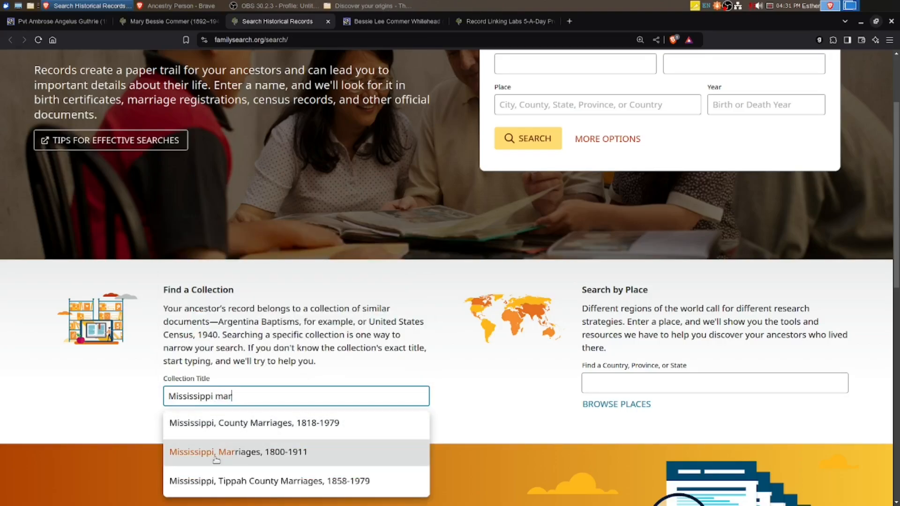
right_click(238, 427)
click(220, 427)
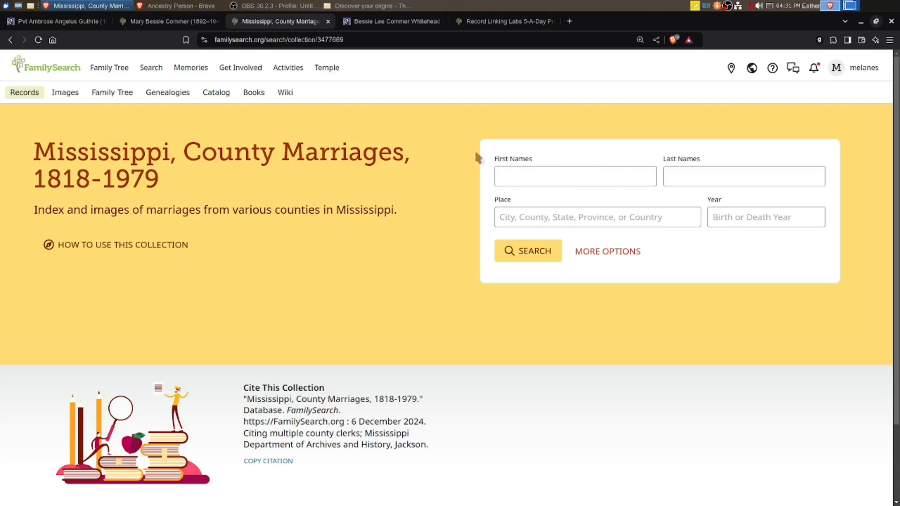
- Look up the husband's name in the profile and enter his first and last names in the marriage collection search
click(169, 21)
mouse_move(150, 69)
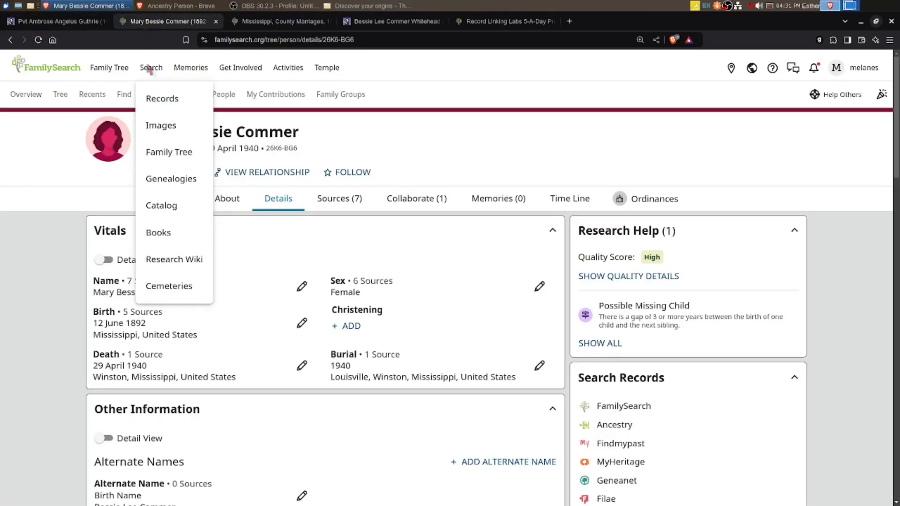
scroll(241, 336, down, 10)
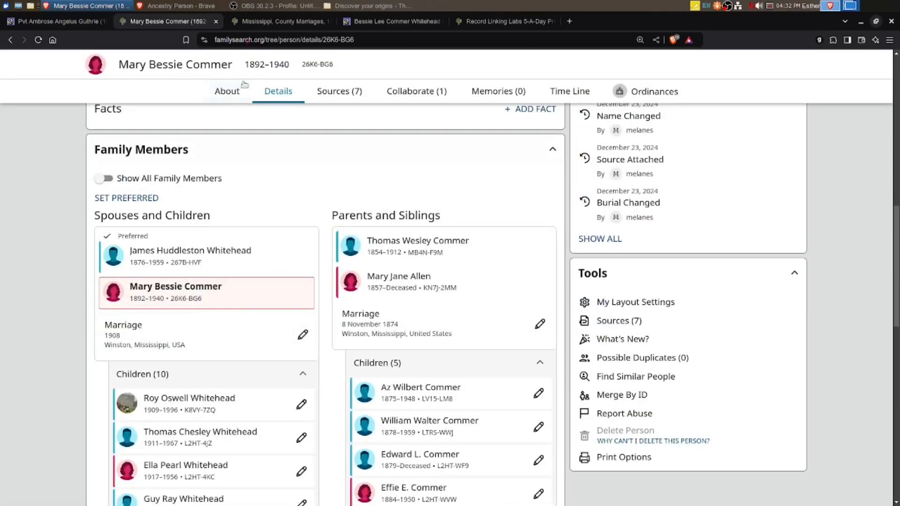
click(279, 21)
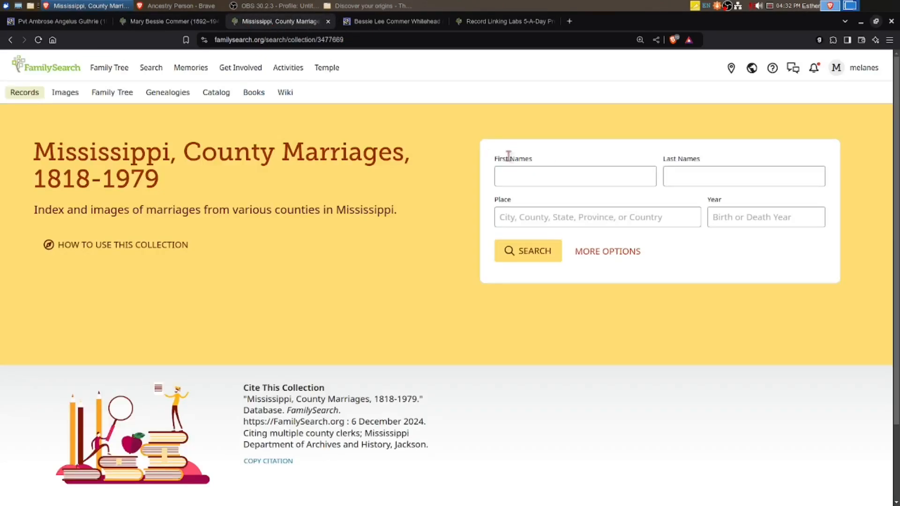
click(516, 175)
text(Ja)
key(BackSpace)
key(BackSpace)
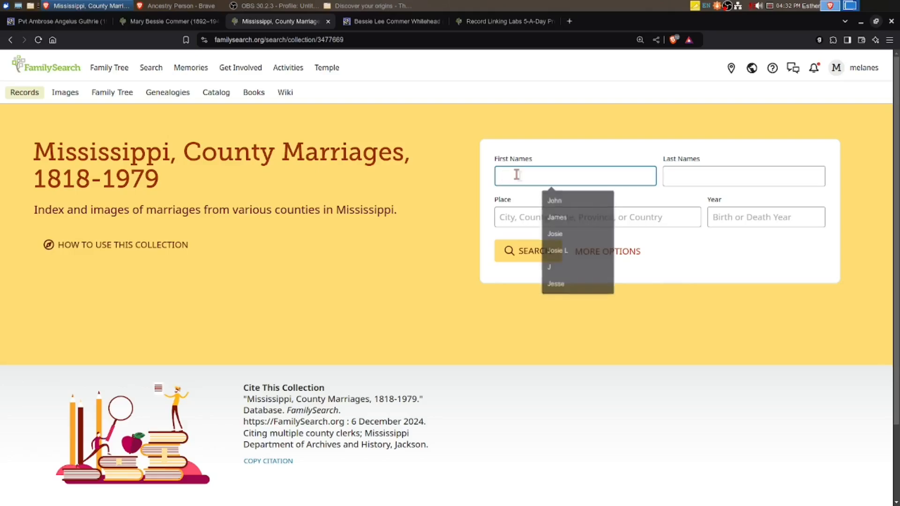
text(James)
key(Tab)
text(White)
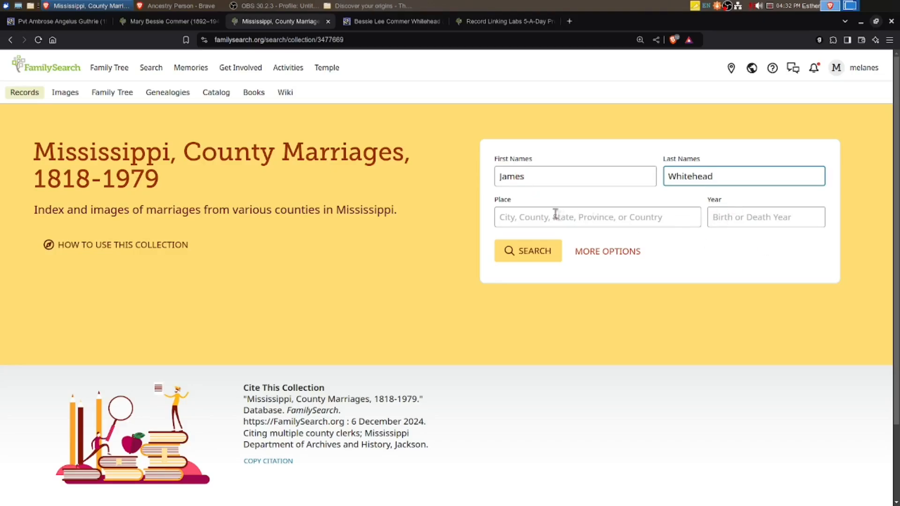
- Set the search place to Winston, Mississippi, United States and run the marriage search
click(535, 220)
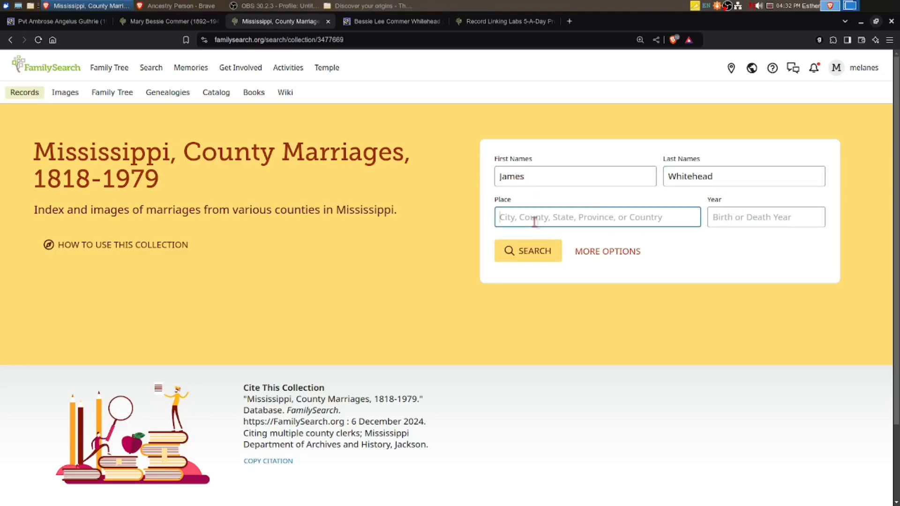
text(Winston, Miss)
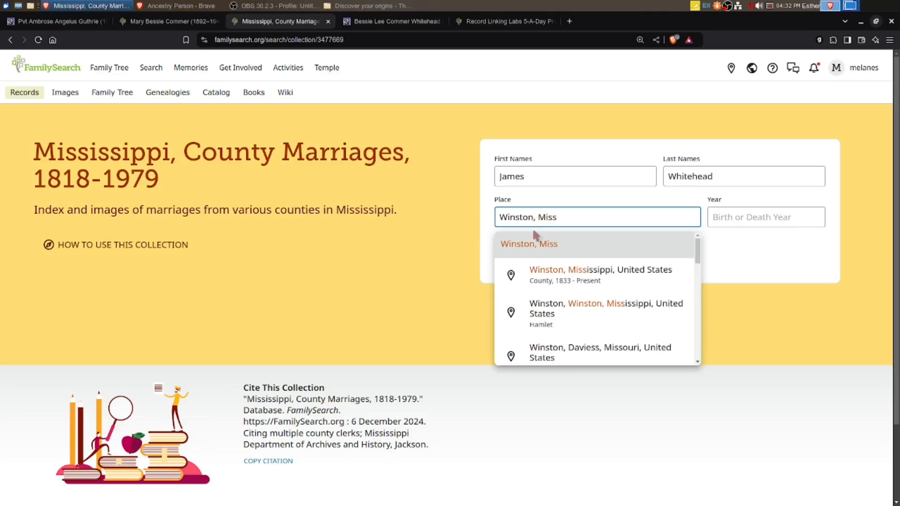
click(549, 274)
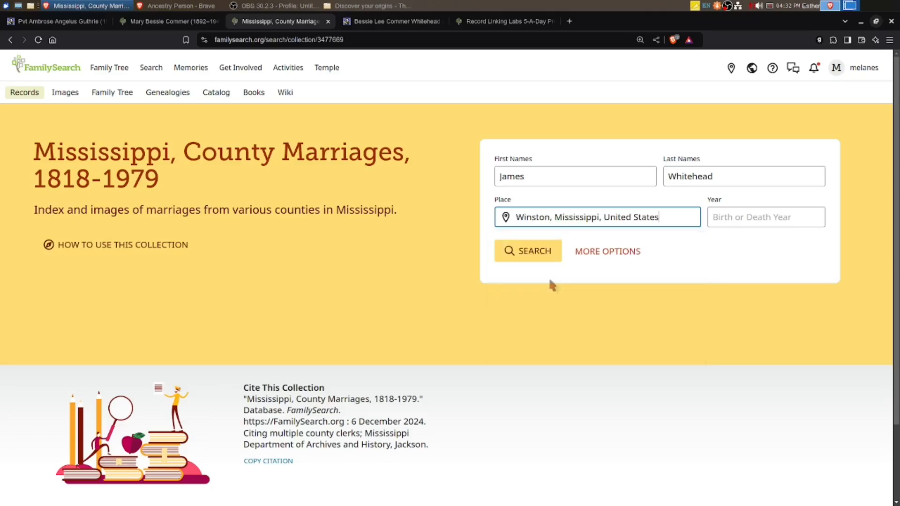
click(528, 254)
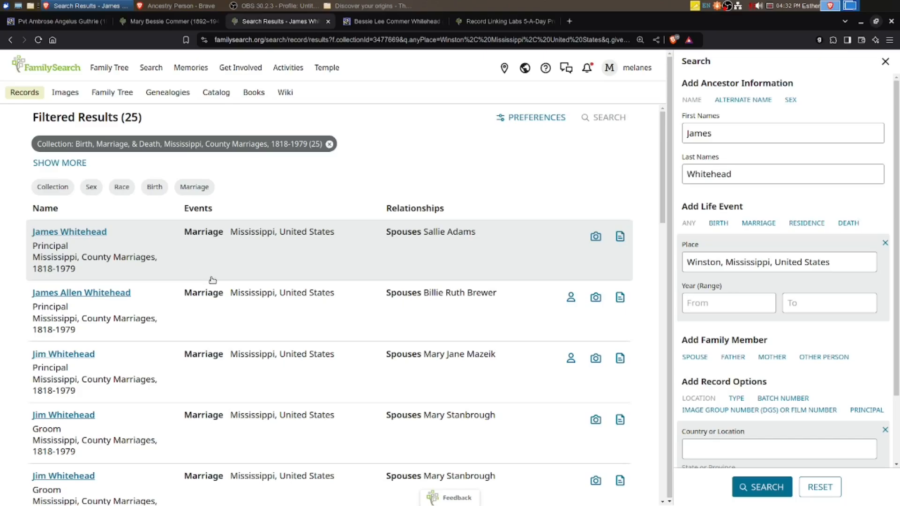
- Look through the marriage results and open the original image of the 6 April 1908 Winston record
scroll(142, 297, down, 5)
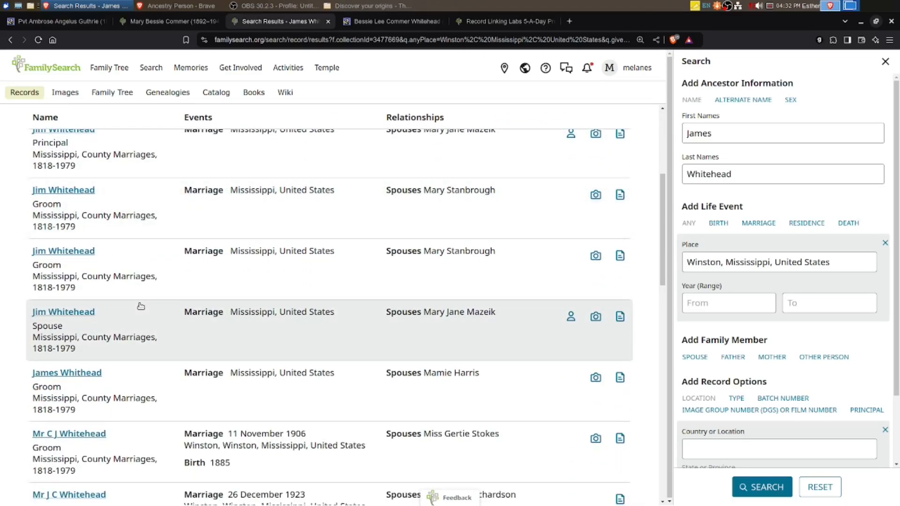
scroll(140, 306, down, 2)
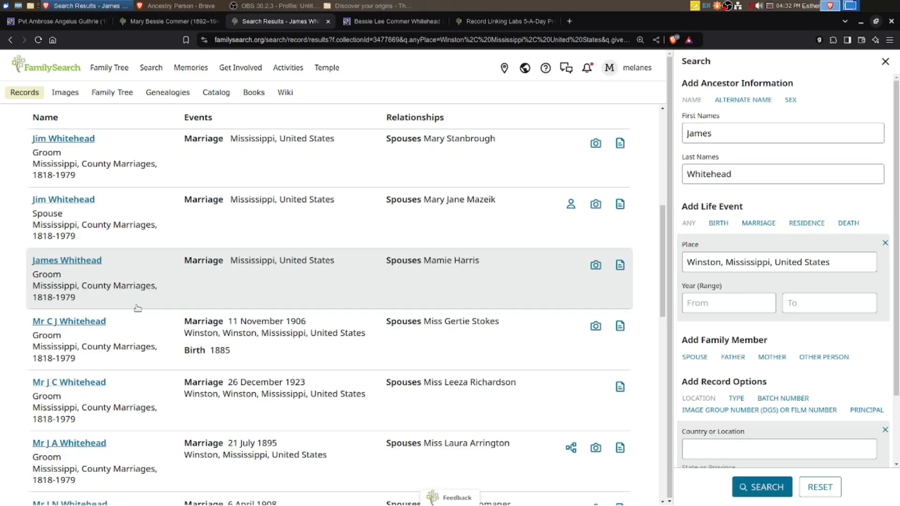
scroll(137, 307, down, 3)
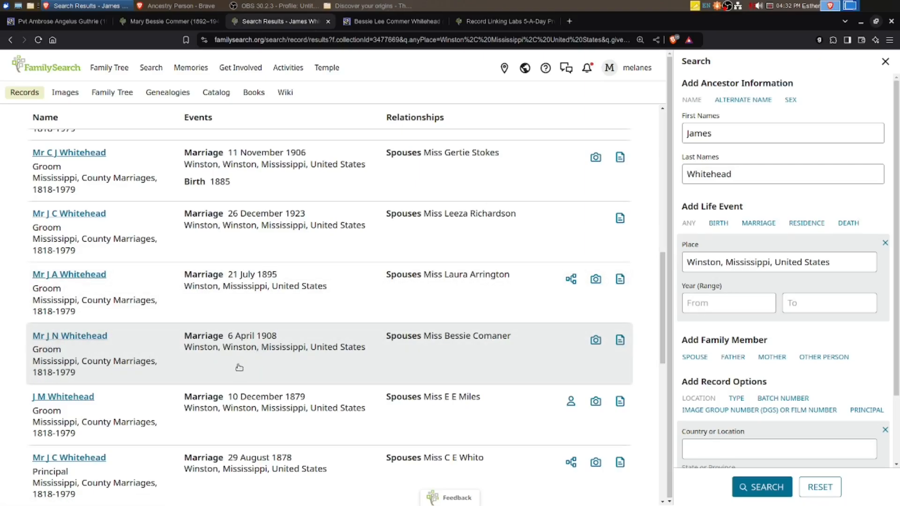
click(240, 369)
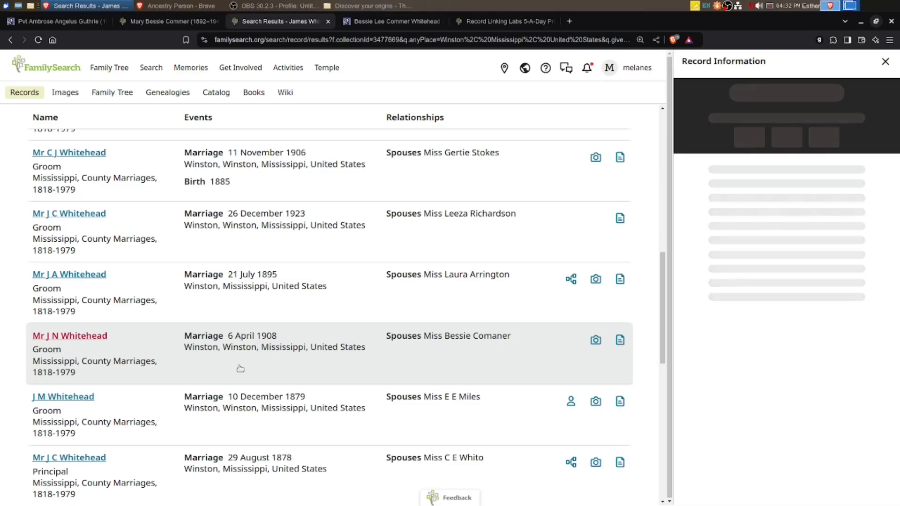
scroll(737, 310, down, 3)
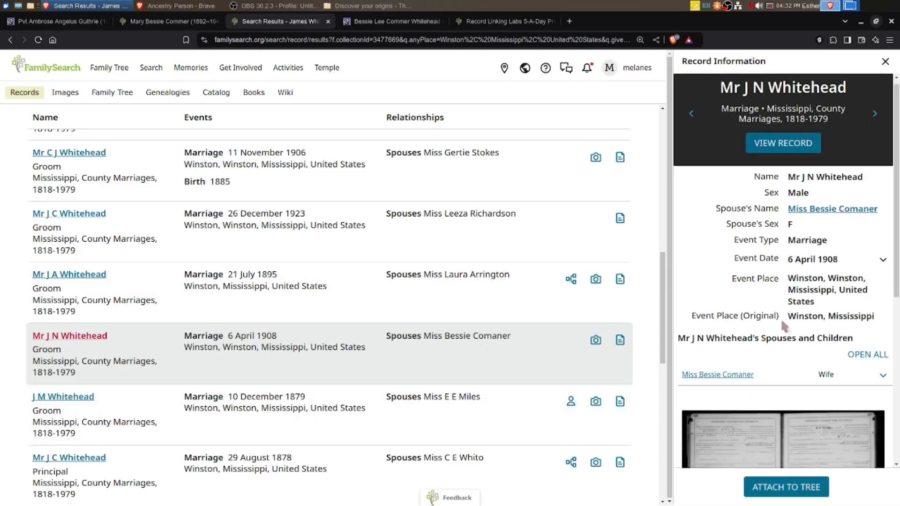
click(754, 341)
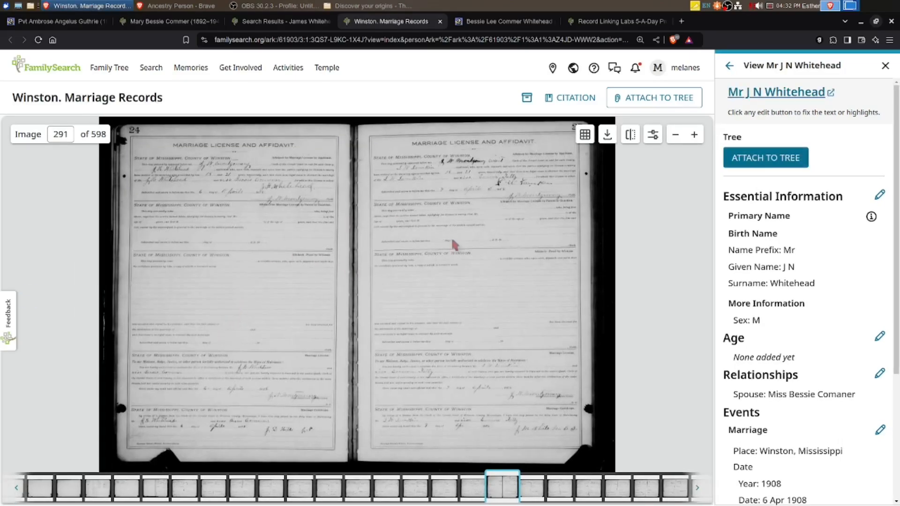
- Examine the groom's handwritten name on the marriage license affidavit and compare it with the husband's name in the profile
scroll(192, 250, up, 3)
mouse_move(237, 271)
mouse_down()
mouse_move(290, 401)
mouse_move(258, 382)
mouse_up()
scroll(241, 263, up, 3)
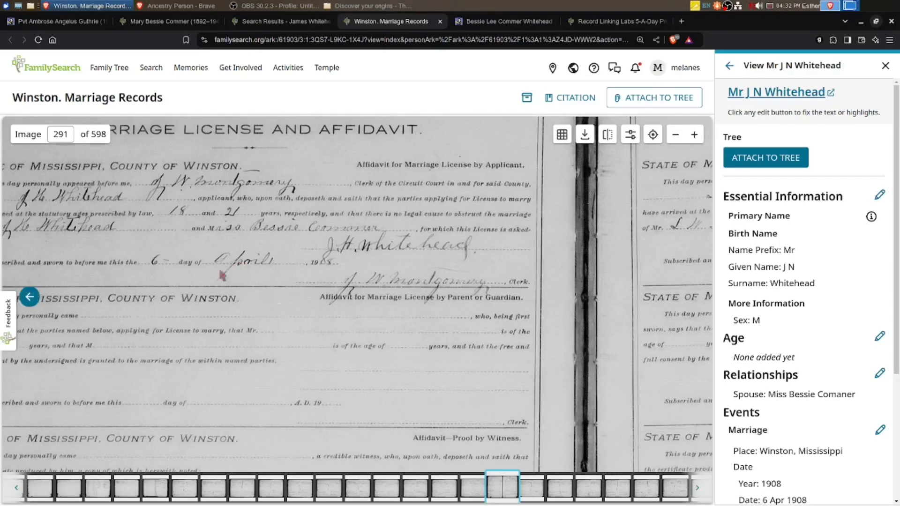
drag(186, 295, 327, 337)
scroll(311, 311, up, 3)
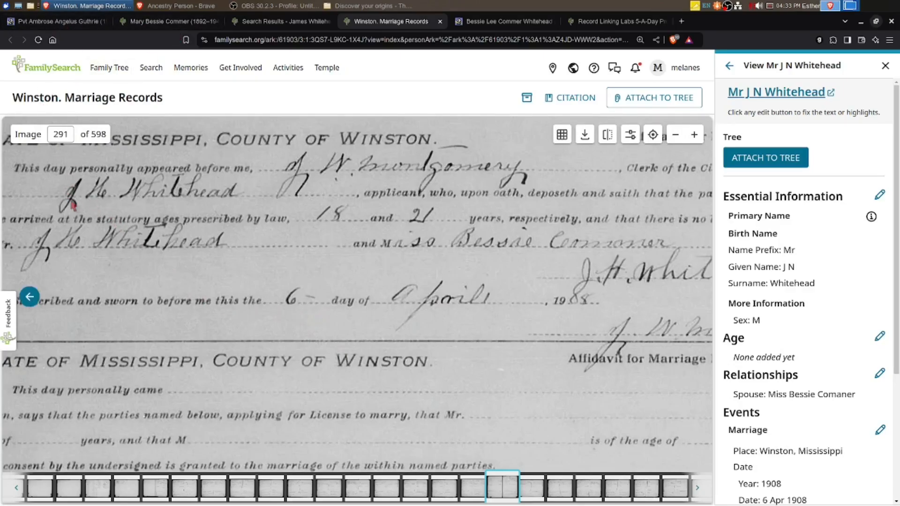
click(171, 23)
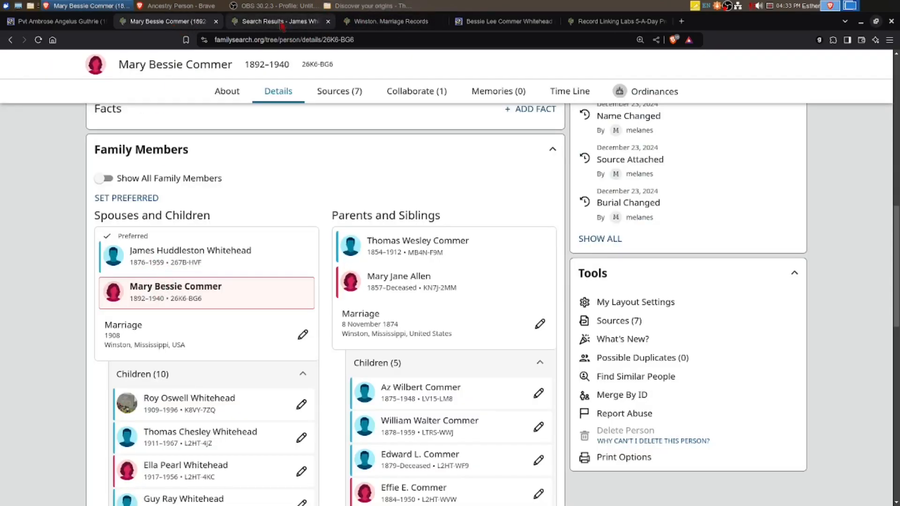
click(391, 21)
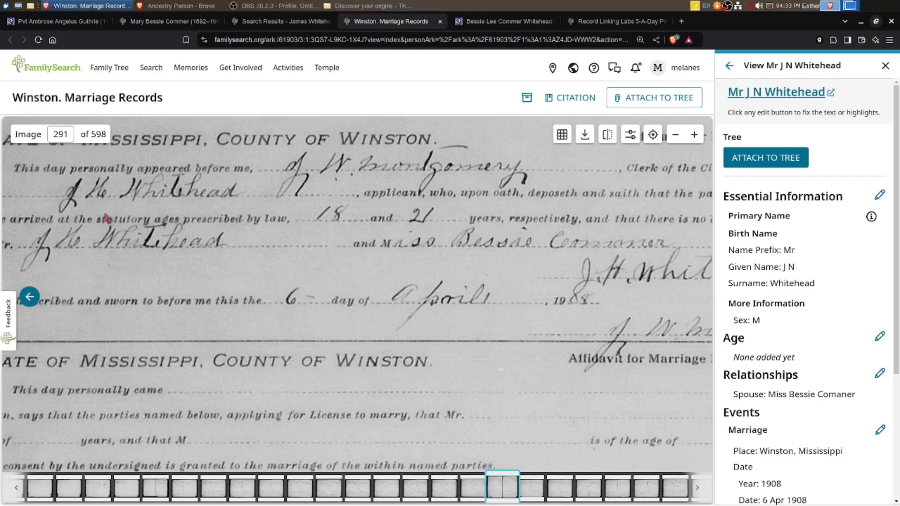
- Examine the bride's handwritten name and the applicant's signature on the marriage affidavit
scroll(121, 230, down, 2)
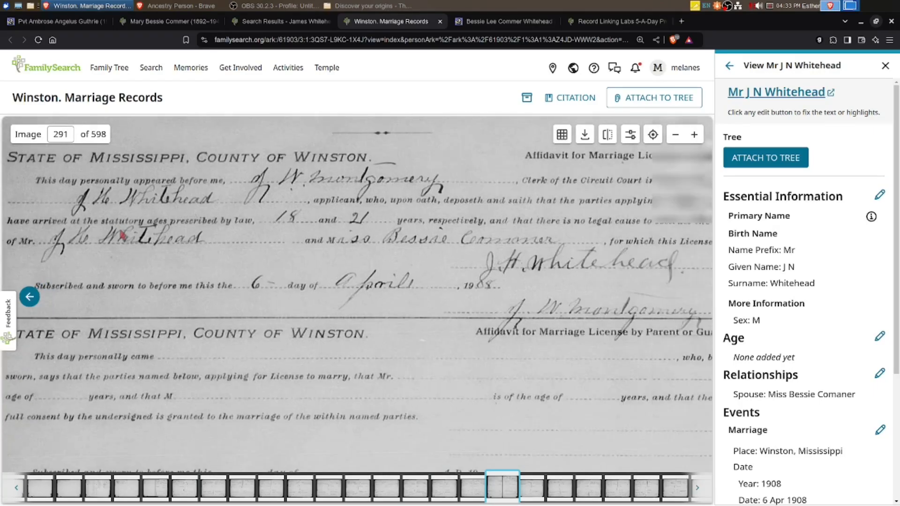
scroll(121, 230, down, 2)
drag(183, 237, 189, 284)
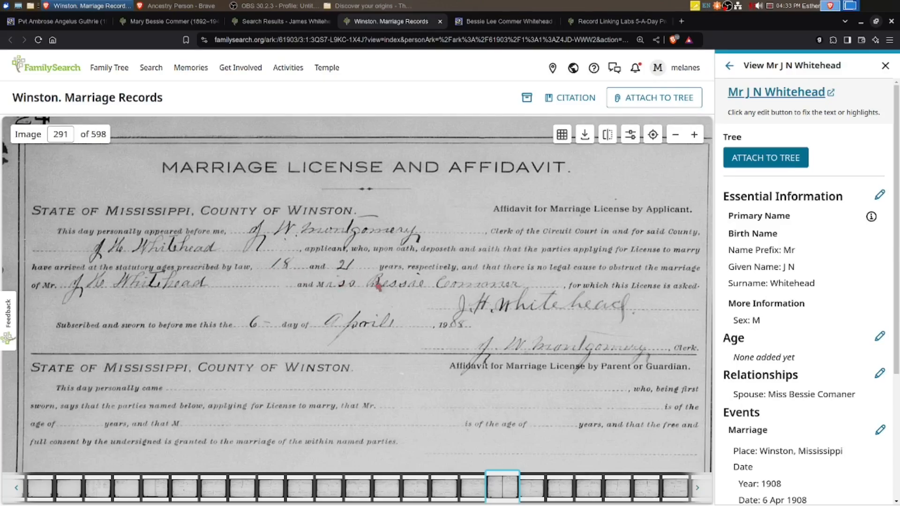
scroll(467, 281, up, 2)
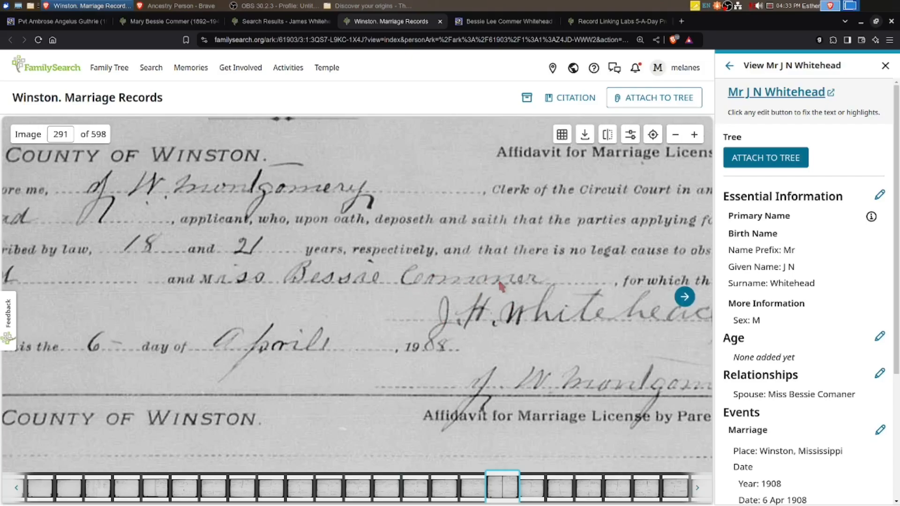
scroll(271, 371, down, 3)
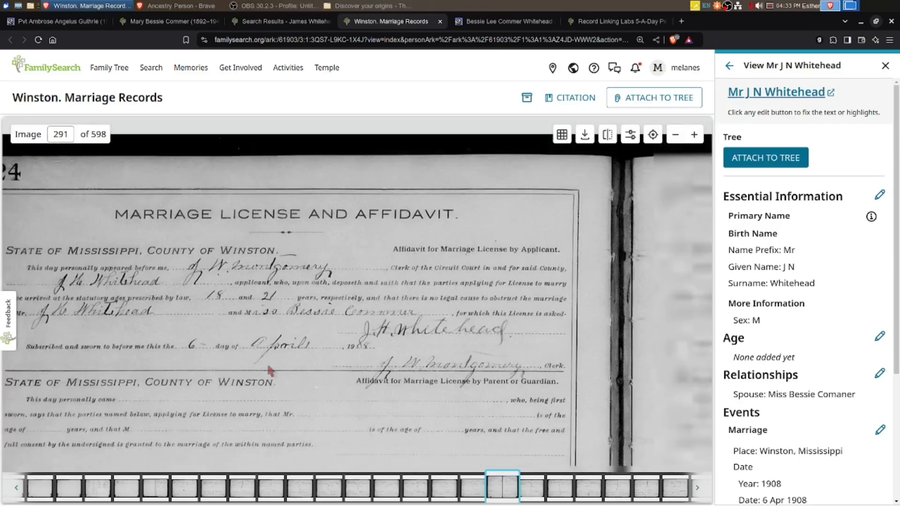
- Examine the names and date in the marriage license and certificate sections lower on the same page
drag(229, 384, 335, 284)
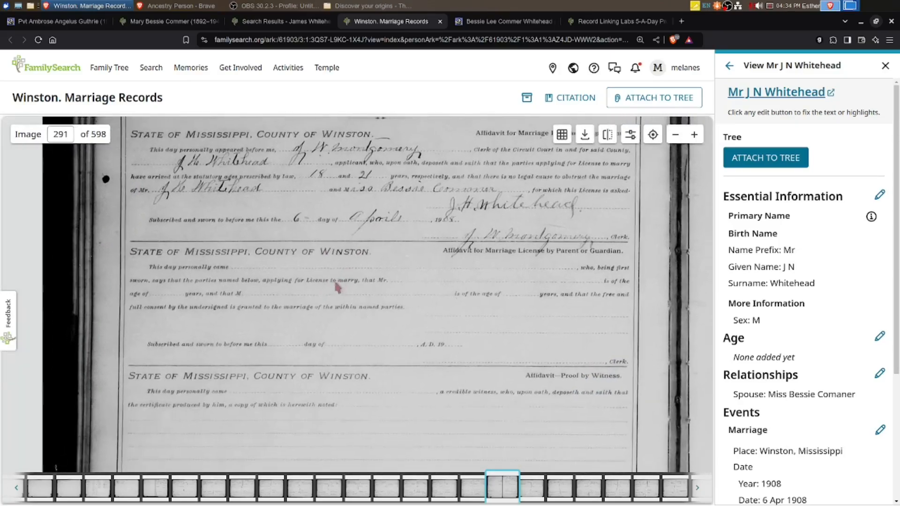
drag(318, 401, 297, 243)
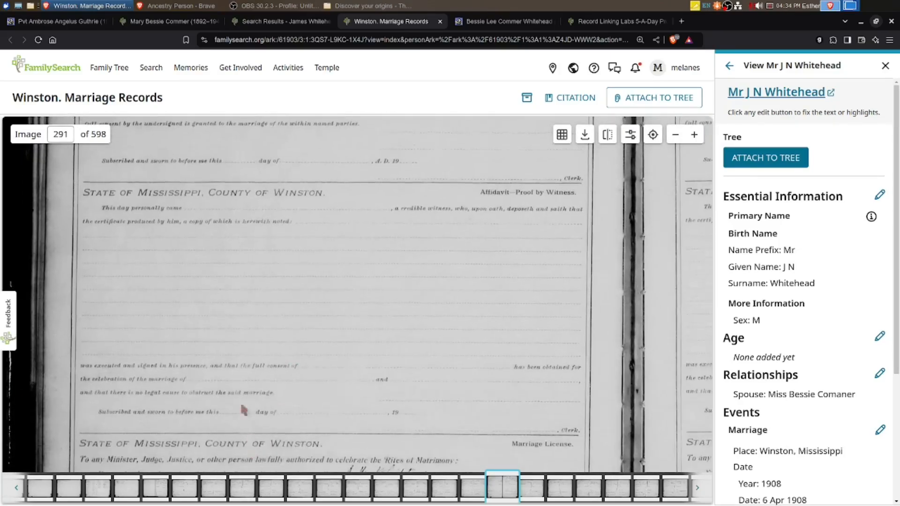
drag(242, 406, 282, 258)
drag(283, 422, 313, 326)
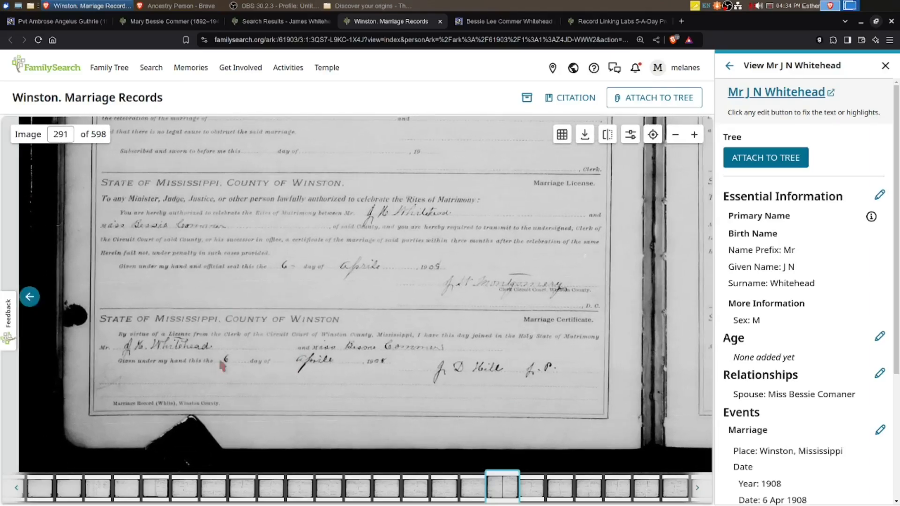
- Copy the husband's person ID from the wife's family members section and return to the marriage record image
scroll(220, 369, up, 3)
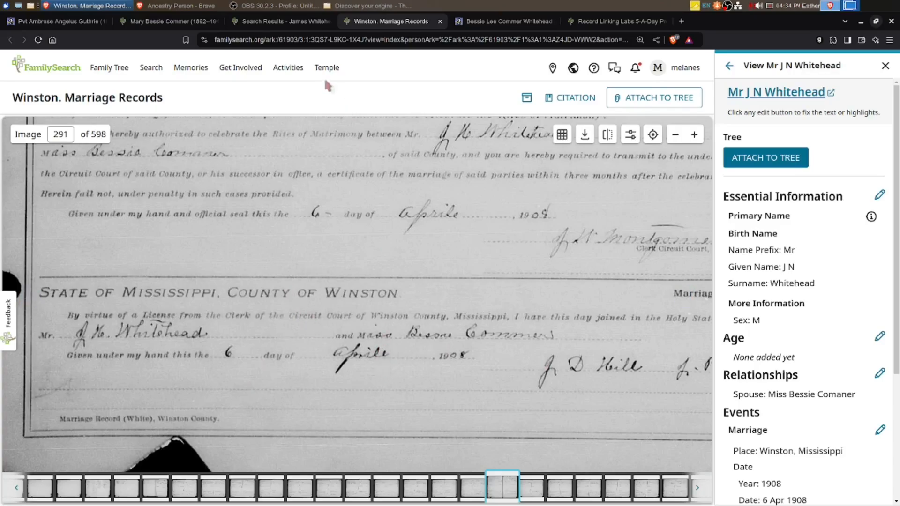
click(750, 157)
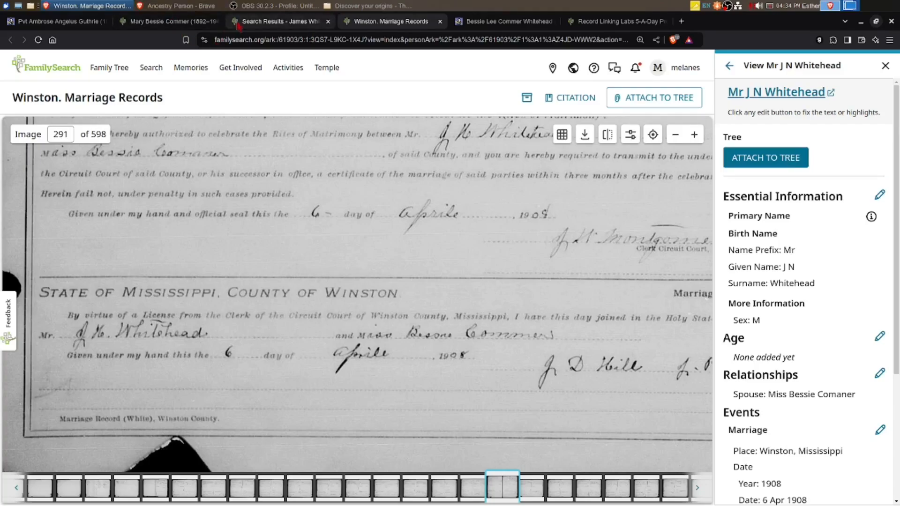
click(168, 22)
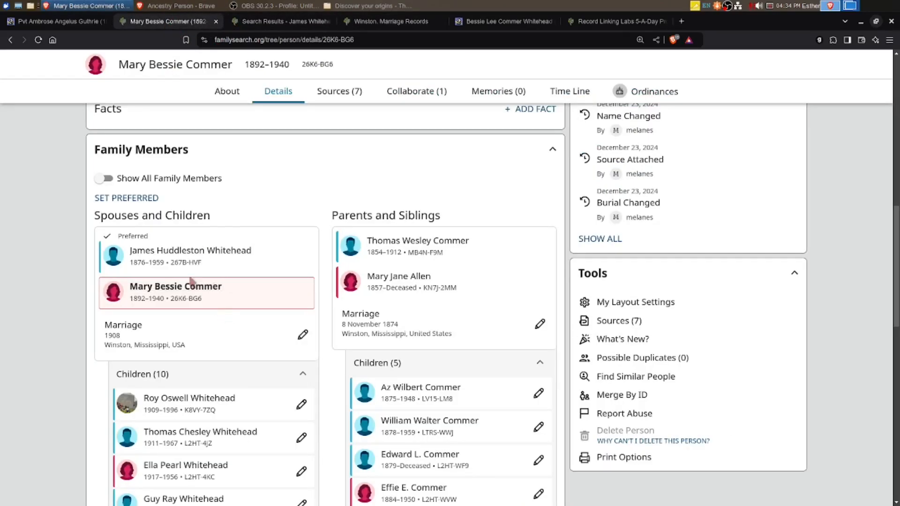
click(184, 264)
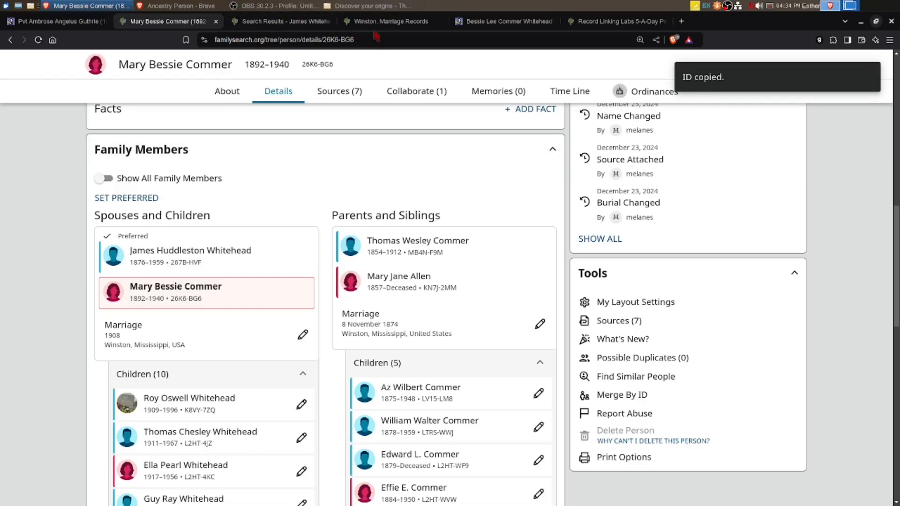
click(388, 21)
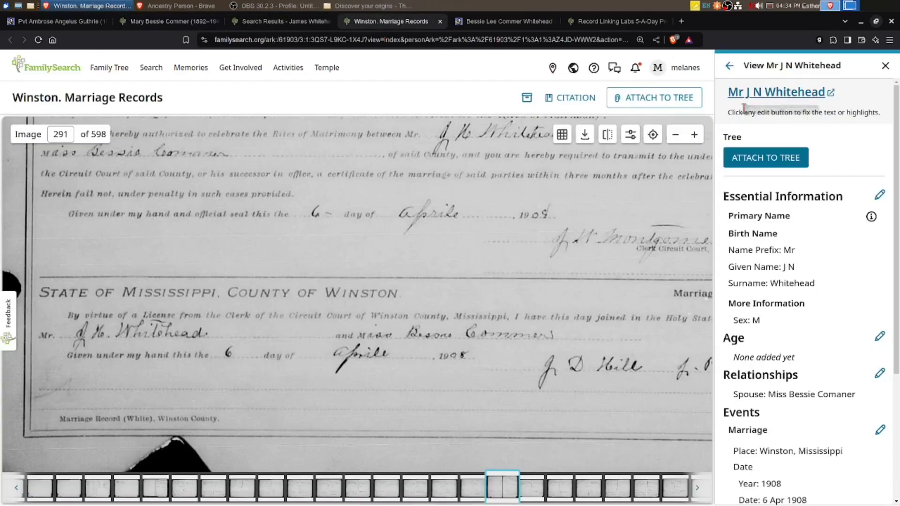
- Attach the Mississippi county marriage record to the husband's tree profile with the reason "Evidence of marriage"
click(747, 156)
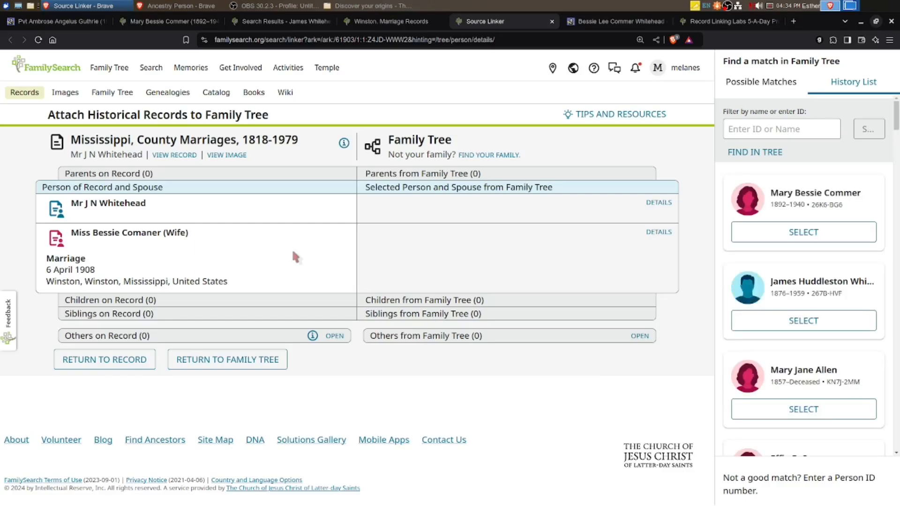
click(802, 320)
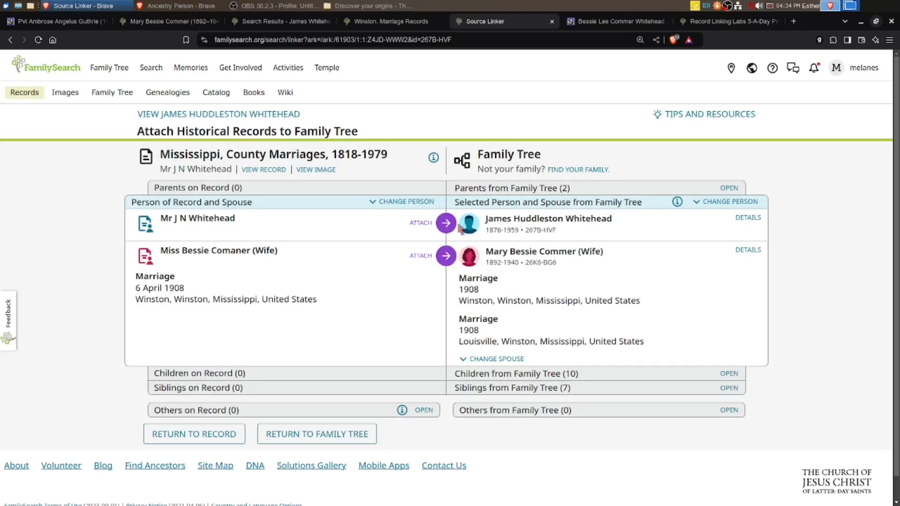
click(420, 224)
scroll(513, 435, down, 2)
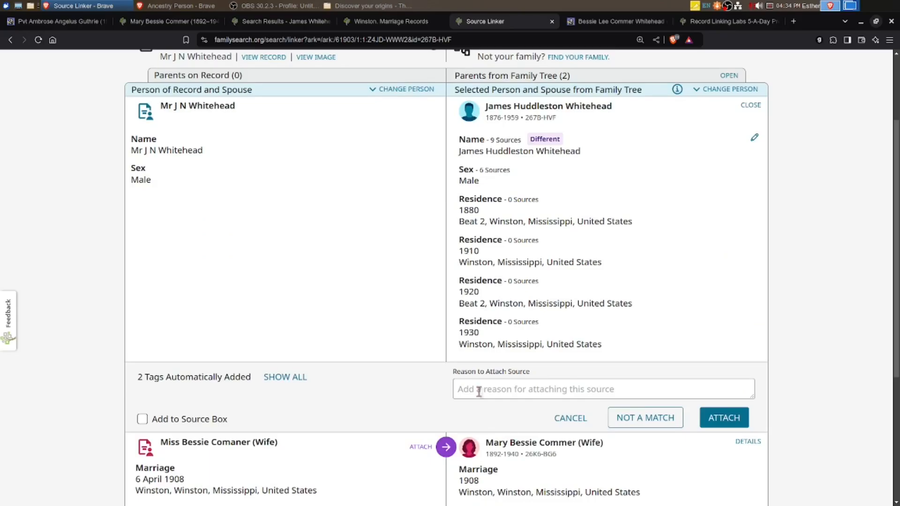
click(479, 389)
text(Evidence of marriage)
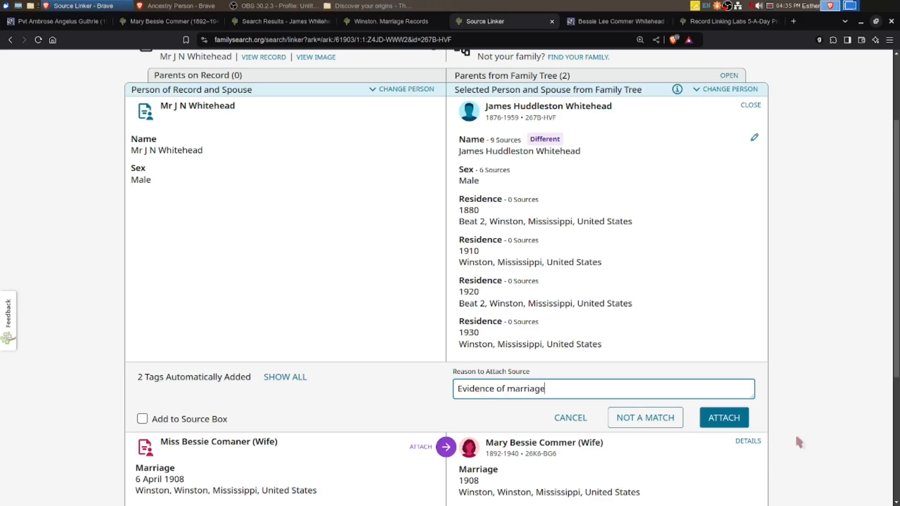
click(716, 424)
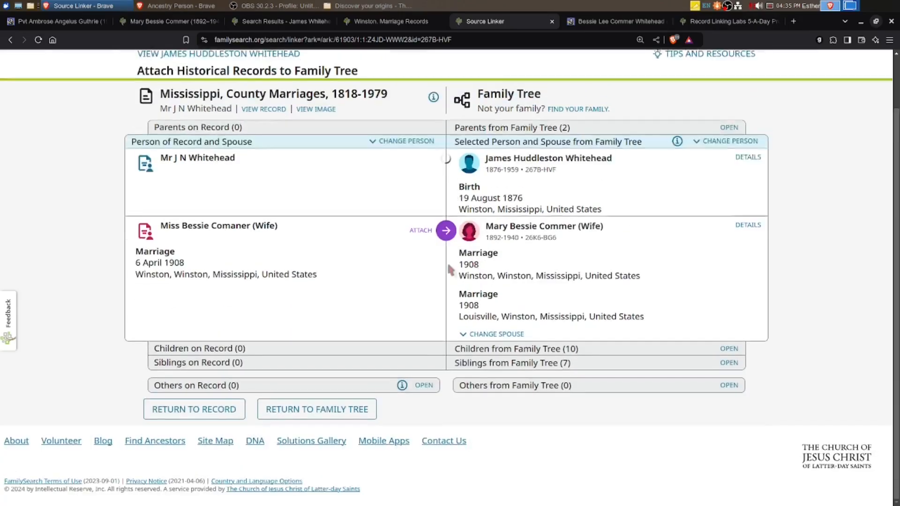
- Attach the record to the wife's profile, adding the marriage event of 6 April 1908 in Winston, Winston, Mississippi, United States
click(419, 232)
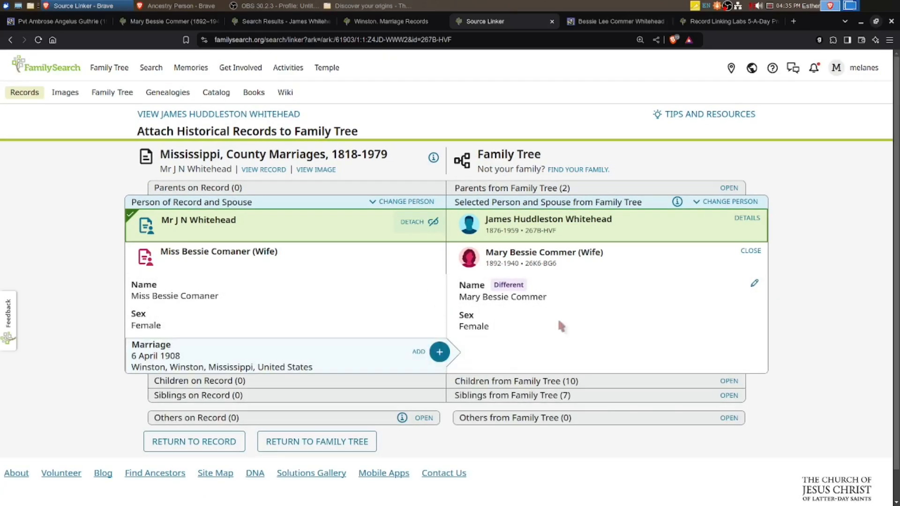
scroll(575, 320, down, 3)
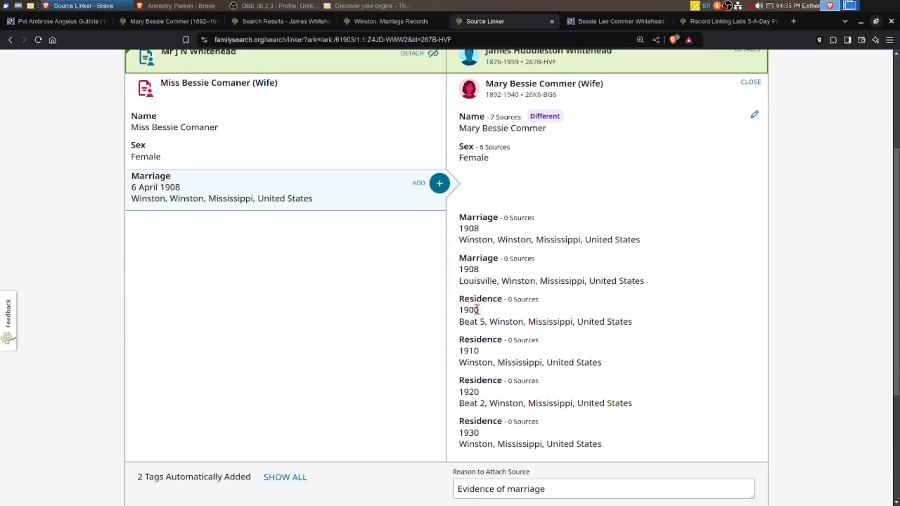
click(415, 183)
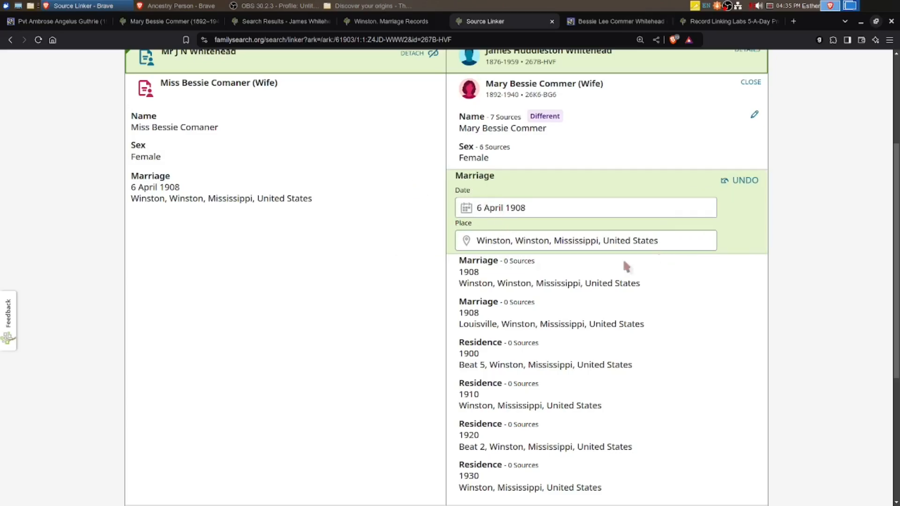
scroll(626, 266, down, 5)
click(731, 338)
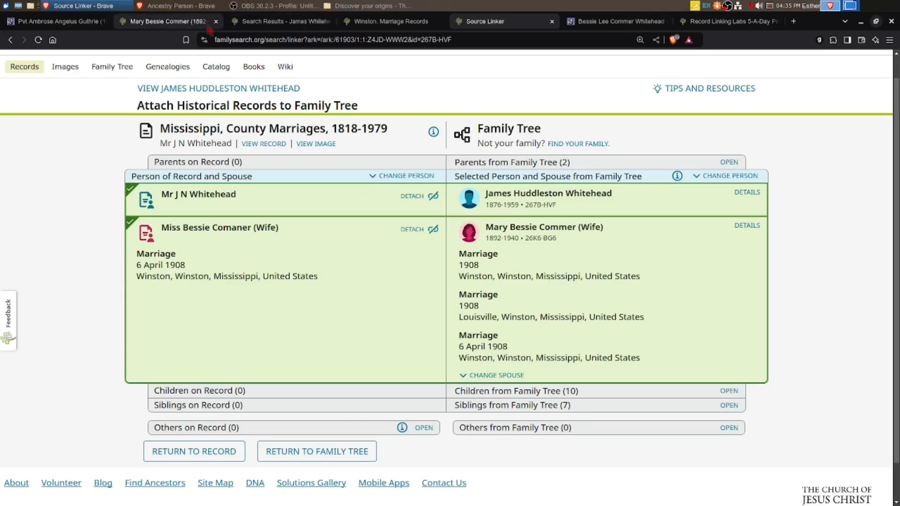
- Reload the wife's profile and delete the couple's 1908 marriage event in Winston, Mississippi, USA, giving the reason "Not complete date"
click(182, 23)
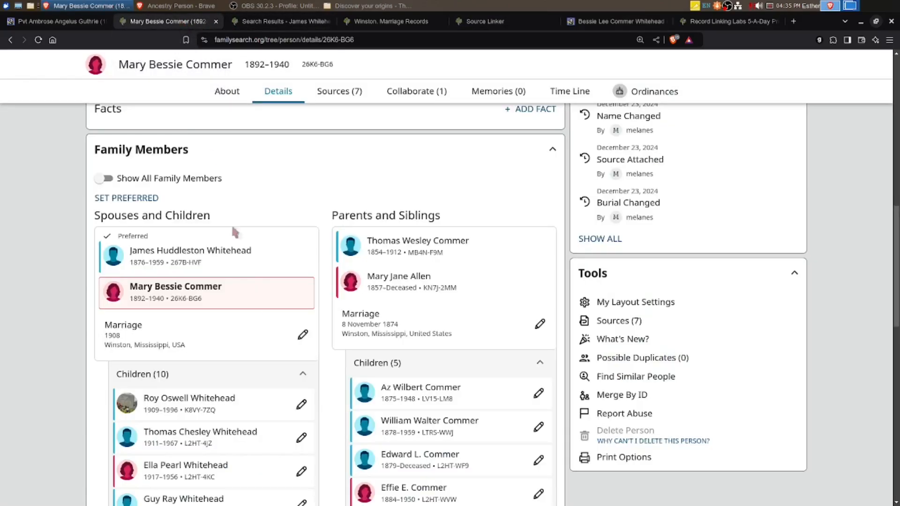
click(38, 39)
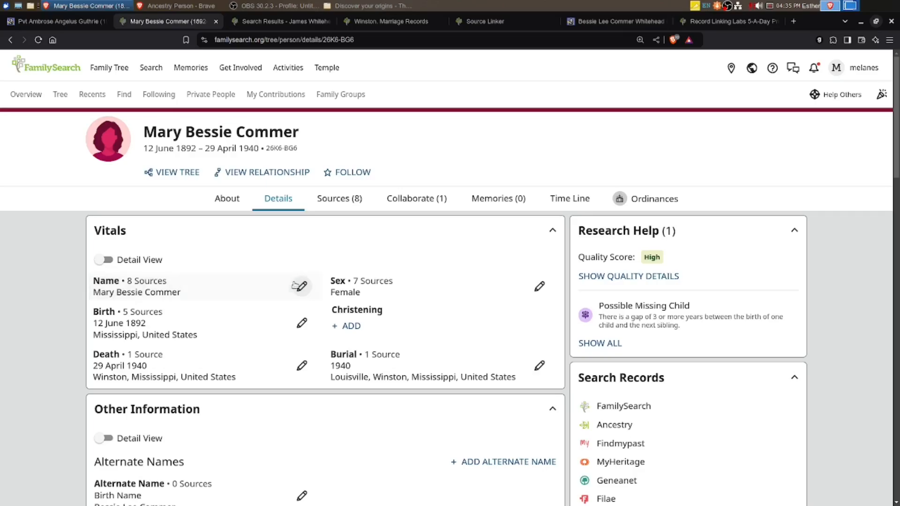
scroll(251, 323, down, 3)
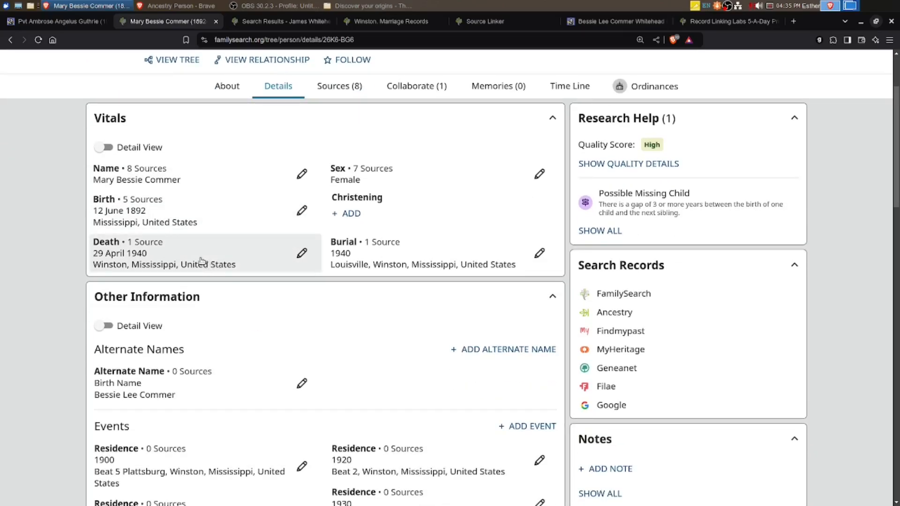
scroll(142, 245, down, 8)
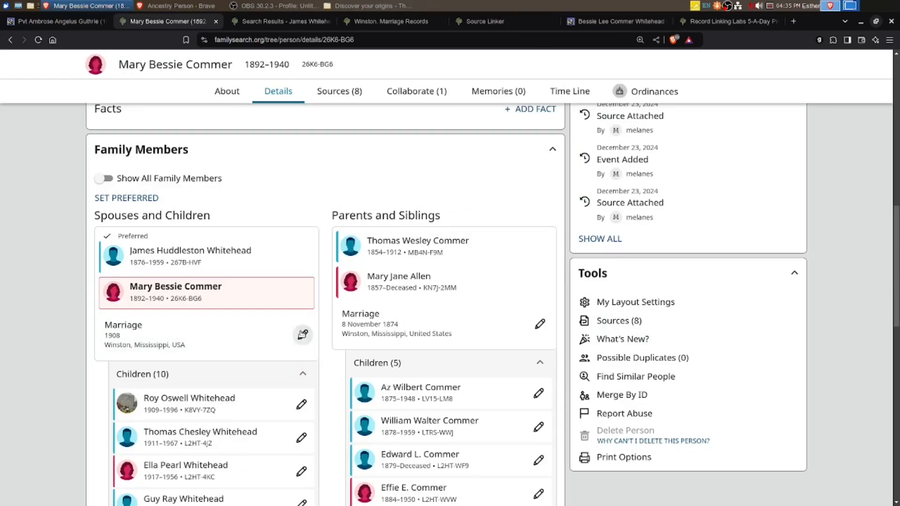
click(302, 334)
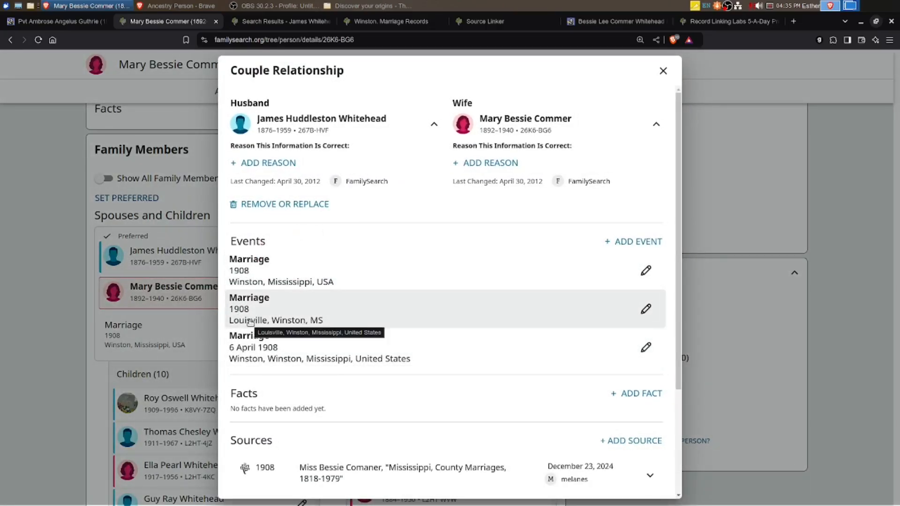
click(646, 270)
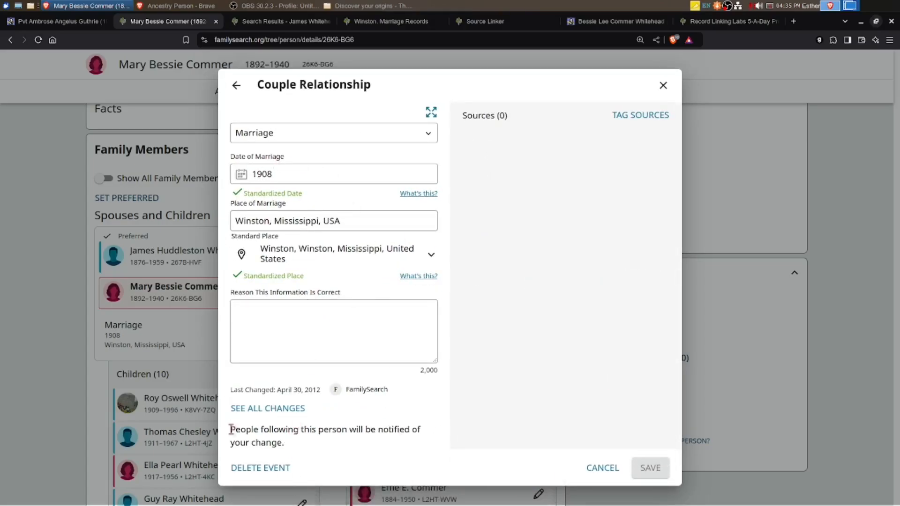
click(261, 467)
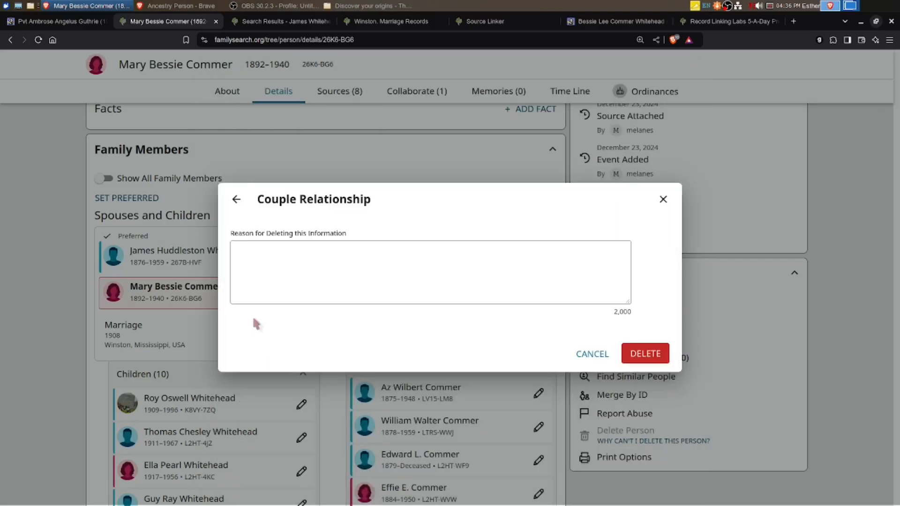
click(297, 276)
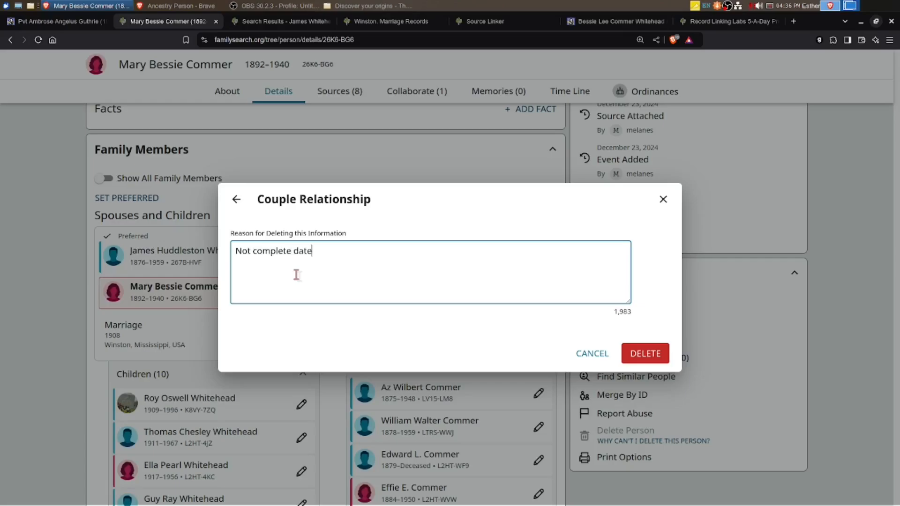
click(638, 351)
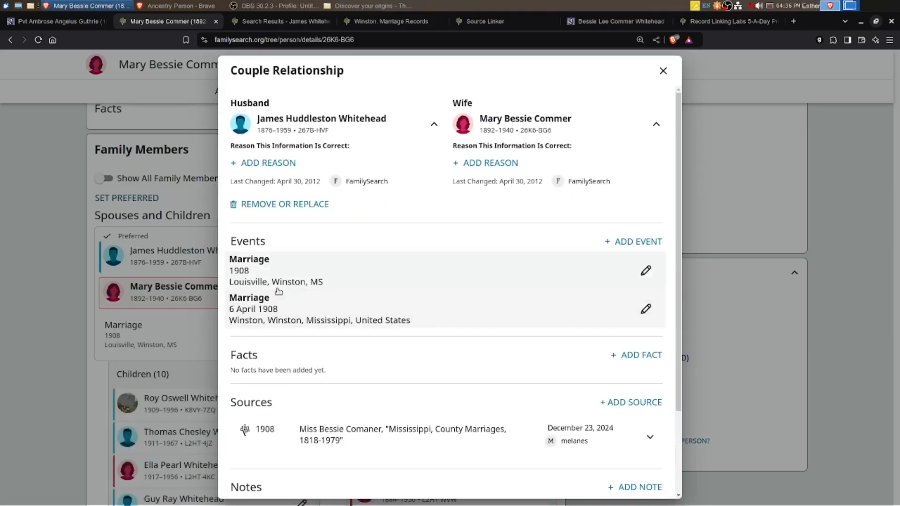
- Delete the couple's 1908 marriage event in Louisville, Winston, MS, with the reason "not complete date"
click(645, 270)
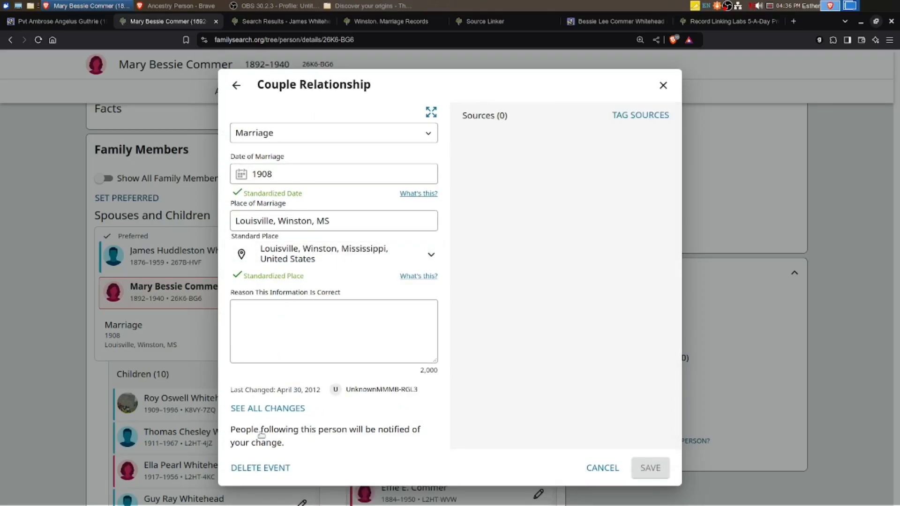
click(267, 470)
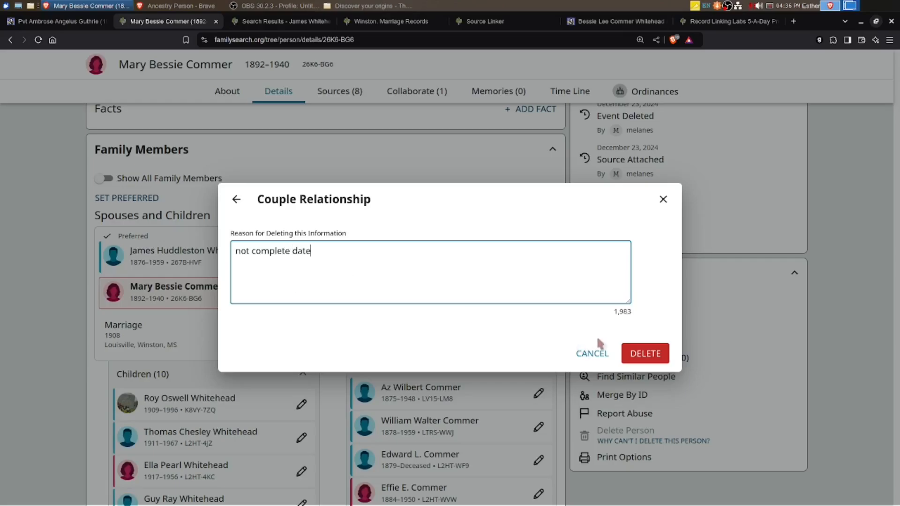
click(646, 353)
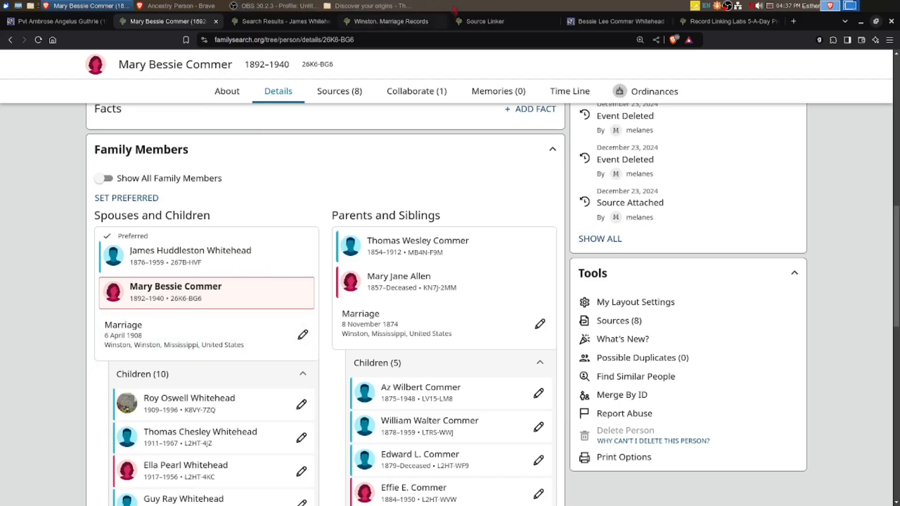
- Re-examine the names, ages and signature in the marriage license affidavit at the start of the record page
click(390, 21)
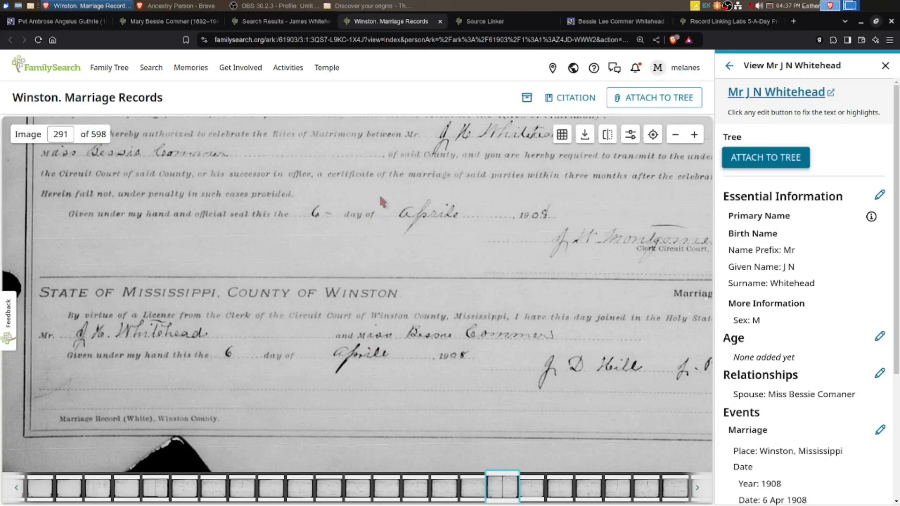
scroll(383, 202, up, 10)
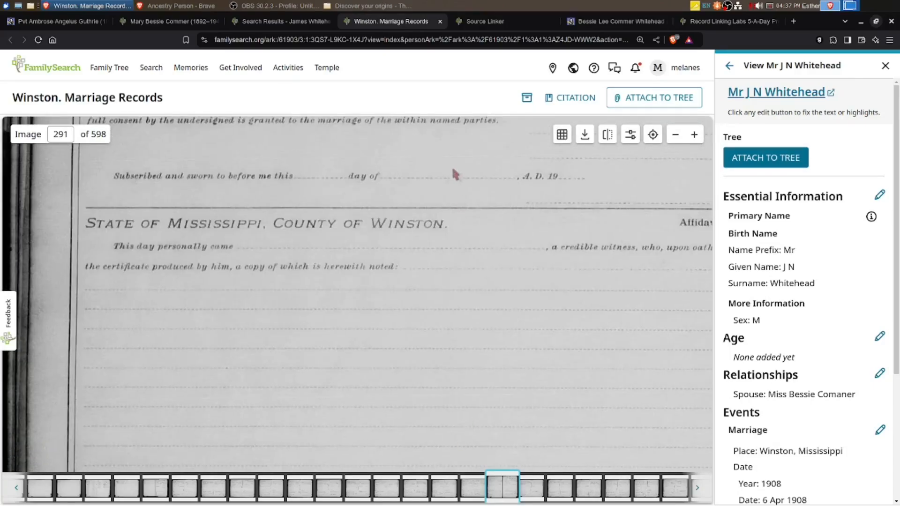
scroll(453, 172, up, 10)
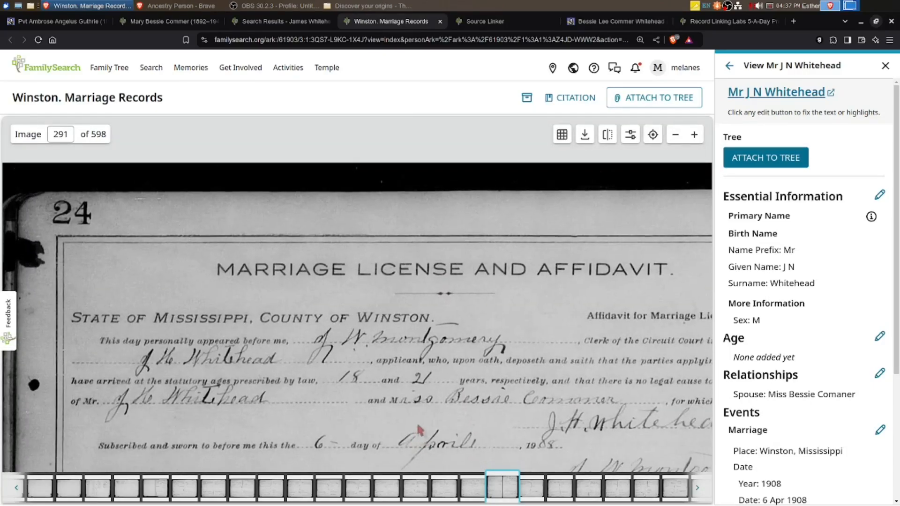
scroll(419, 429, down, 1)
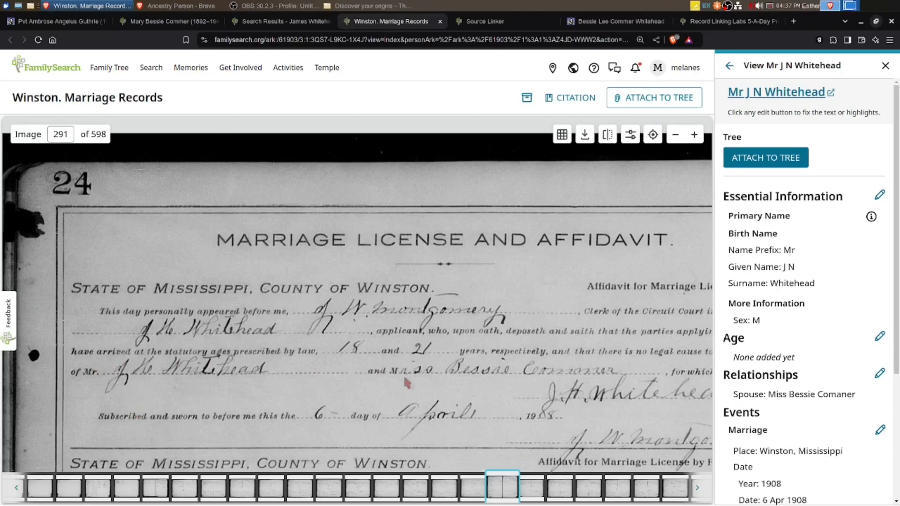
scroll(417, 377, down, 1)
scroll(417, 378, right, 1)
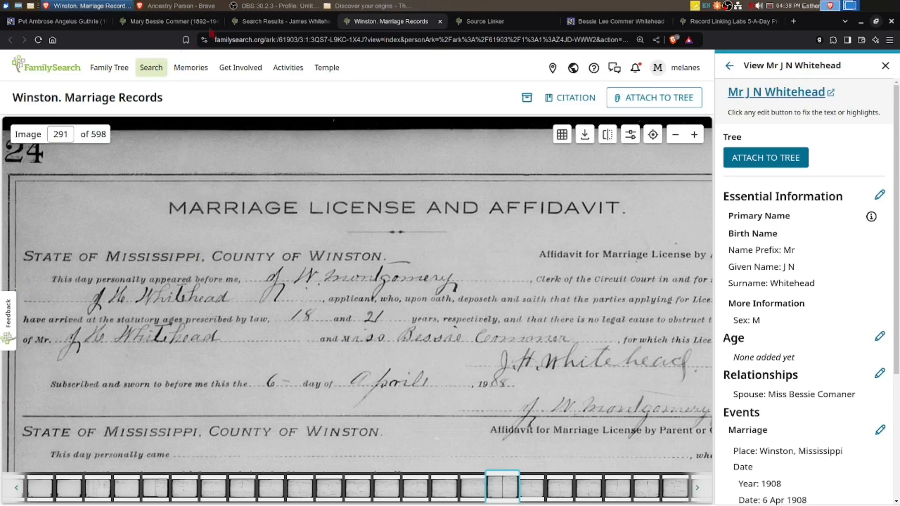
- Review the couple's list of children in the family members section of the wife's profile
click(143, 26)
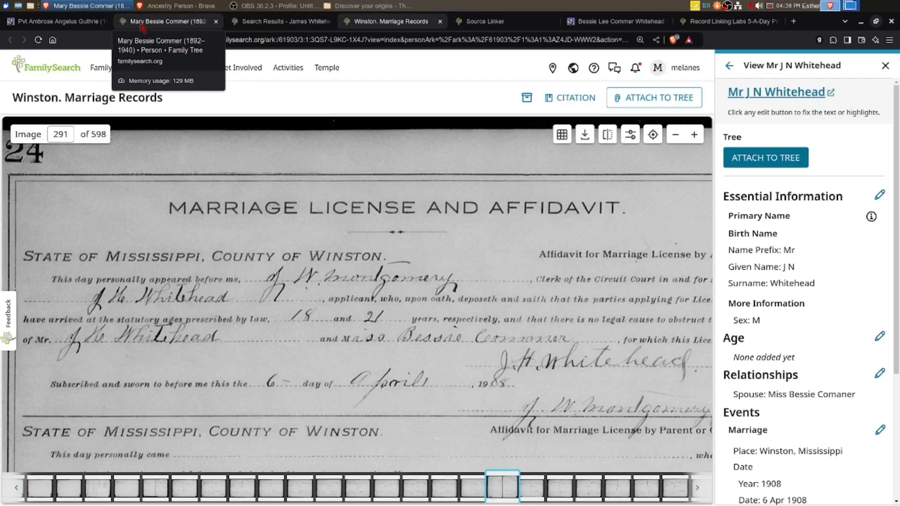
scroll(302, 392, down, 2)
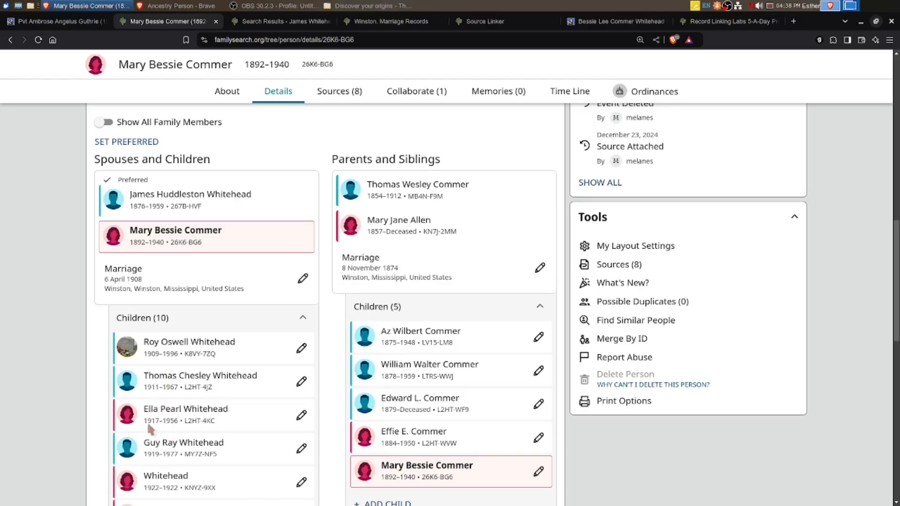
scroll(200, 428, down, 2)
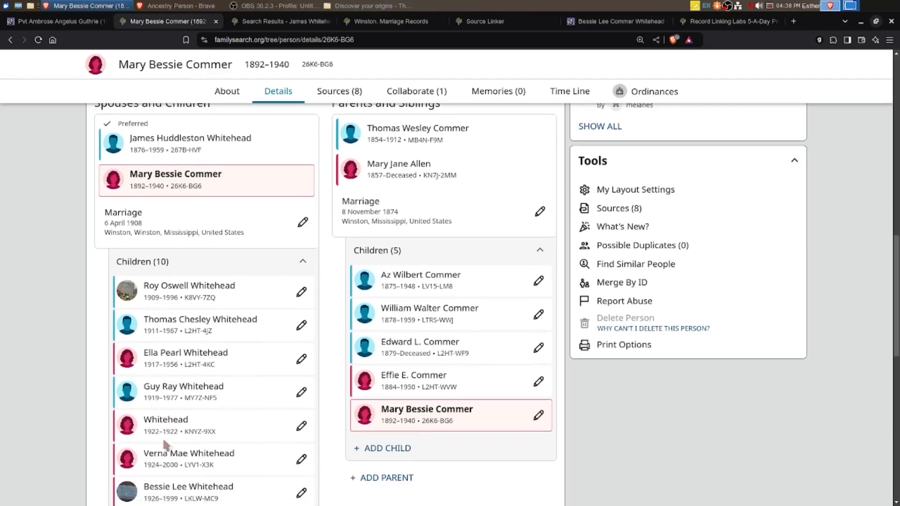
scroll(186, 405, down, 2)
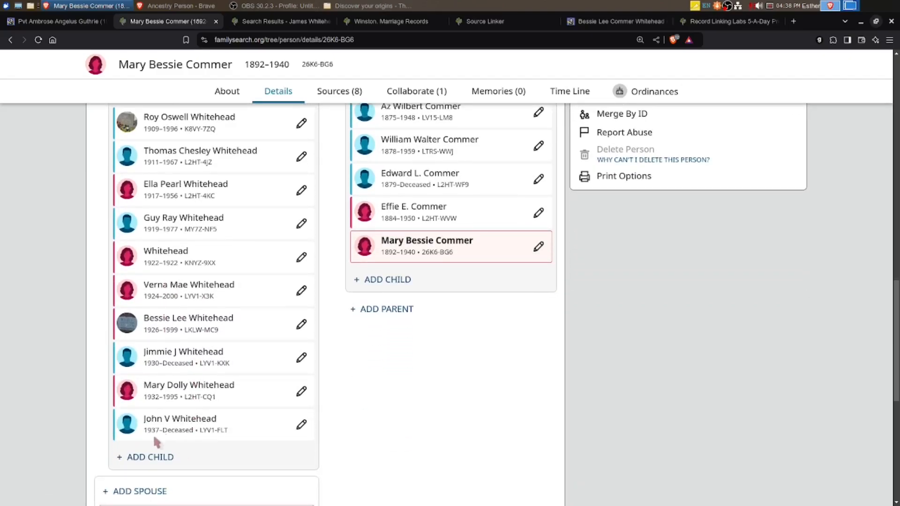
- Open the original 1910 census image from the sources attached to the wife's profile
scroll(213, 412, up, 4)
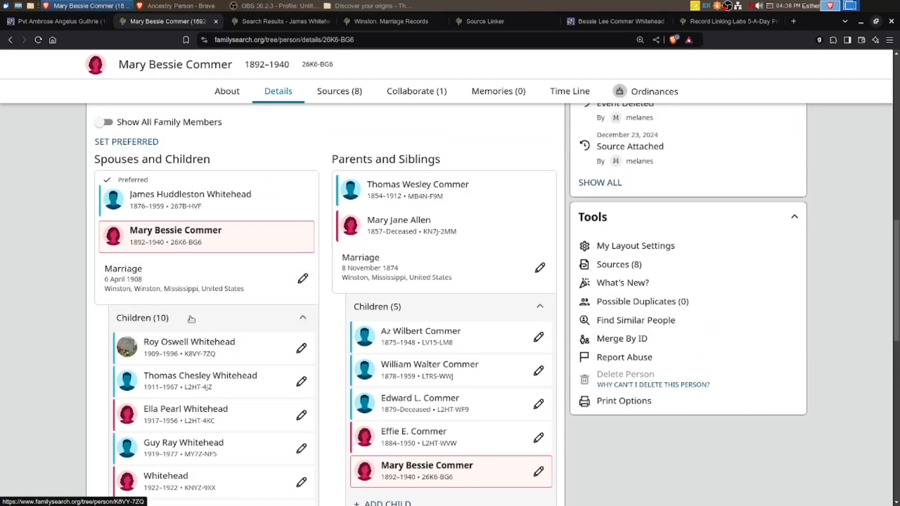
click(338, 94)
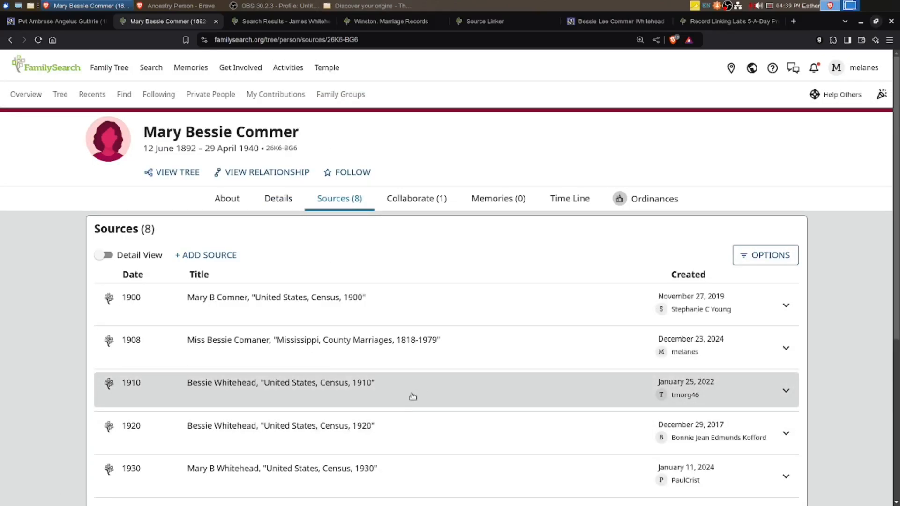
scroll(413, 396, down, 1)
click(777, 337)
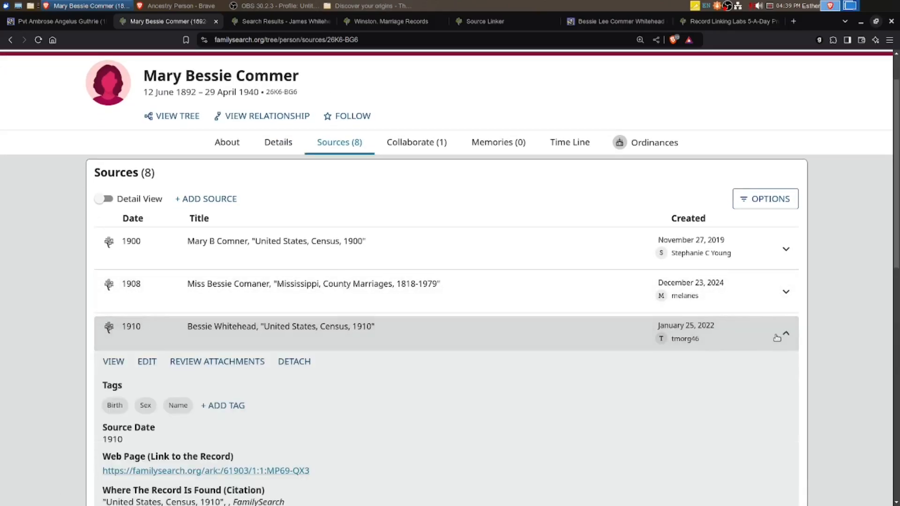
scroll(443, 406, down, 4)
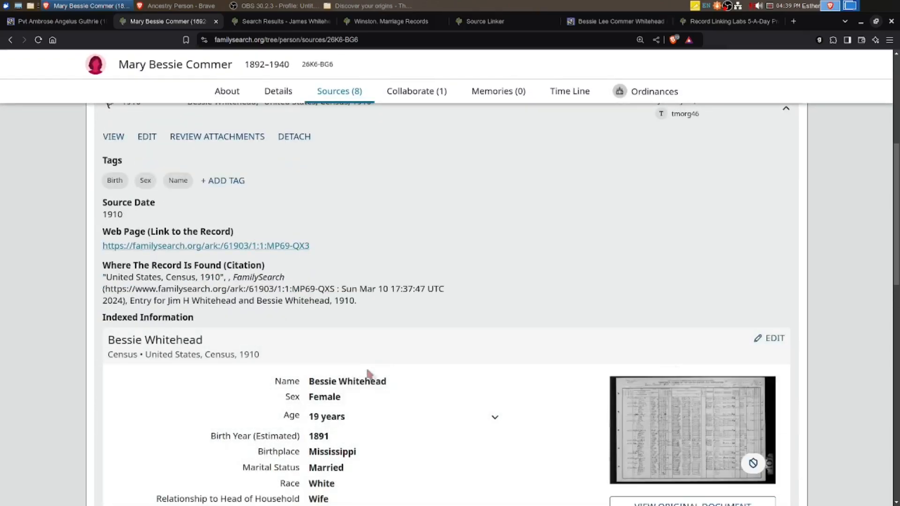
scroll(366, 374, down, 4)
scroll(364, 374, up, 2)
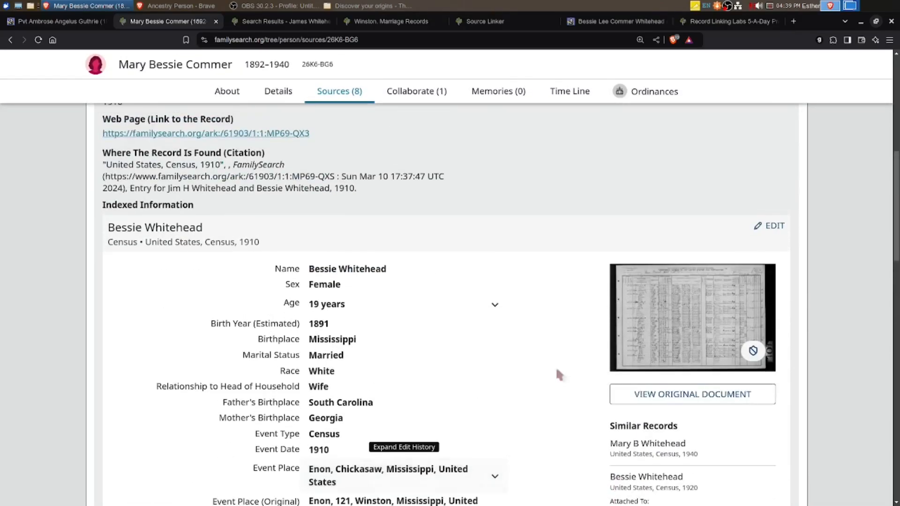
click(646, 340)
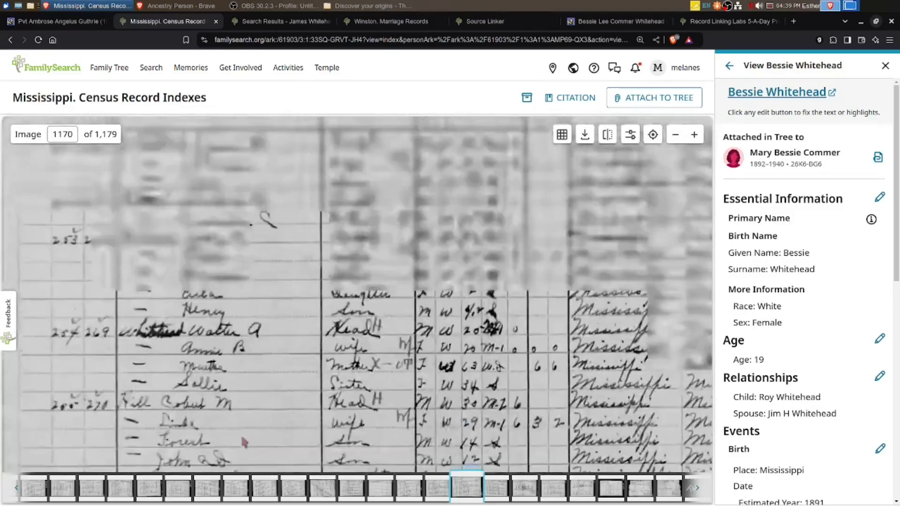
- Examine the couple's household across the 1910 census sheet, from names, ages and years married to birthplaces, occupations and location heading
drag(241, 434, 210, 406)
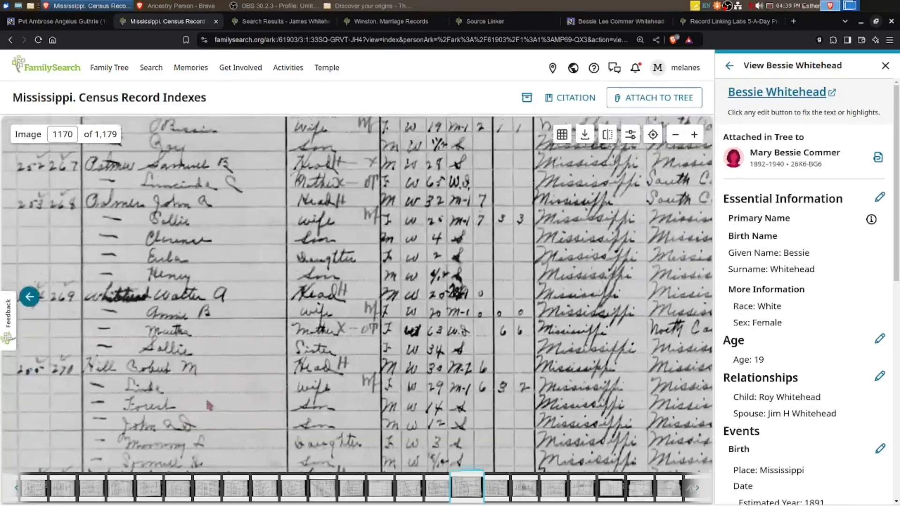
drag(242, 212, 258, 429)
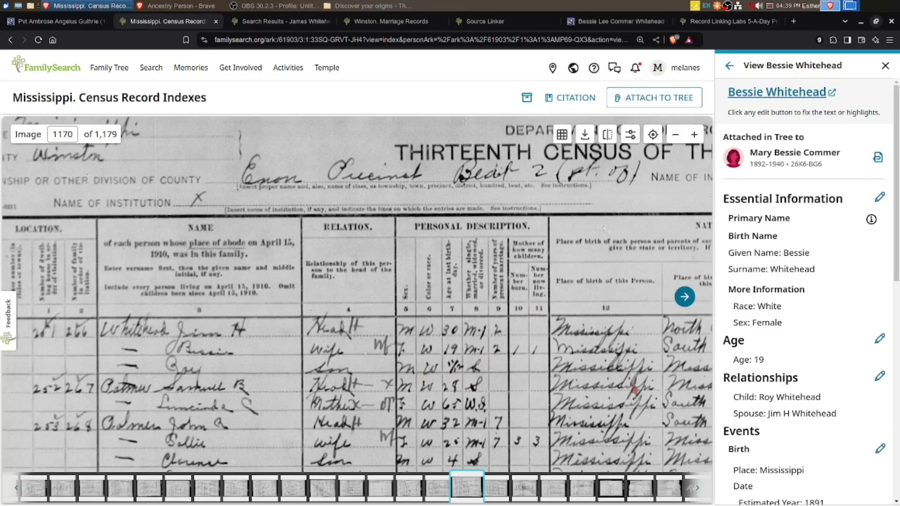
drag(652, 391, 341, 386)
drag(586, 421, 334, 398)
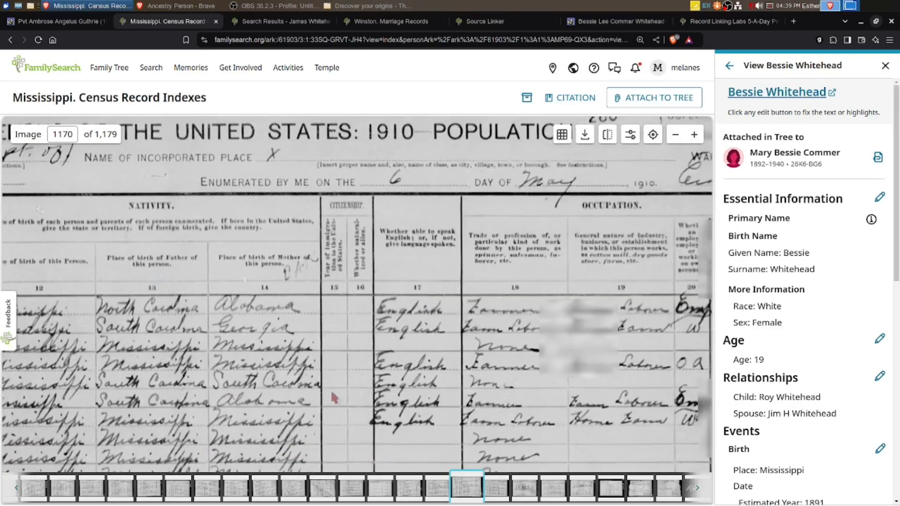
drag(650, 413, 383, 400)
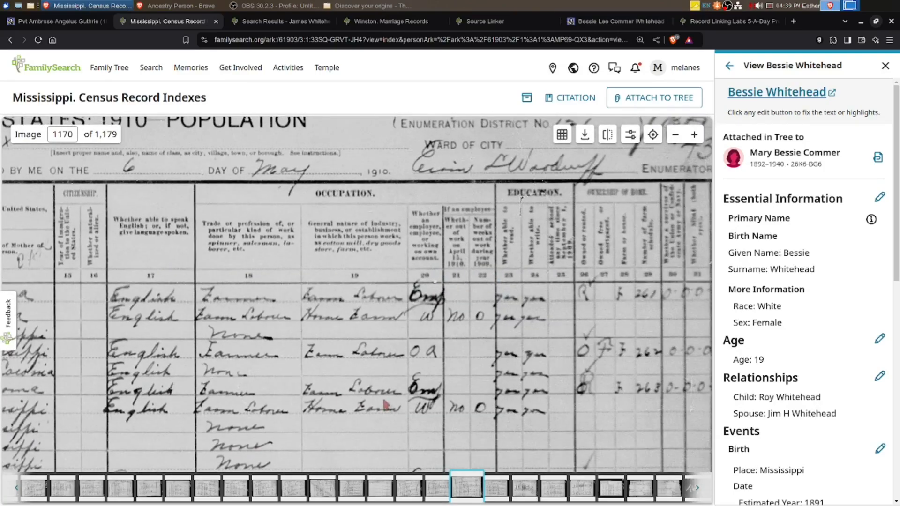
drag(233, 316, 286, 316)
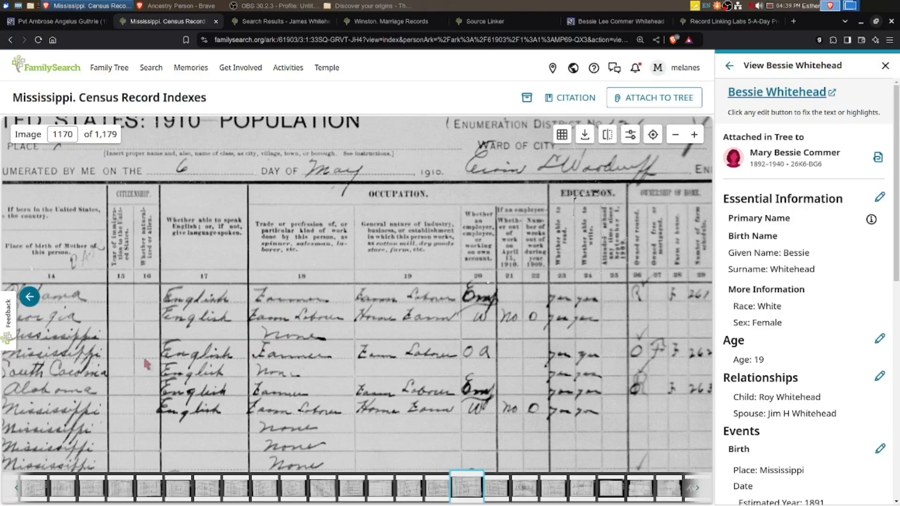
drag(143, 355, 609, 429)
drag(97, 405, 495, 390)
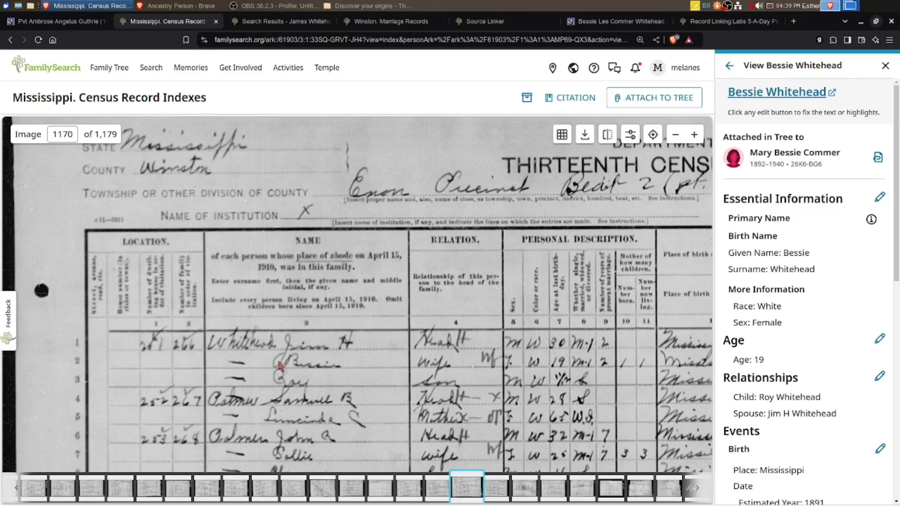
scroll(280, 366, down, 1)
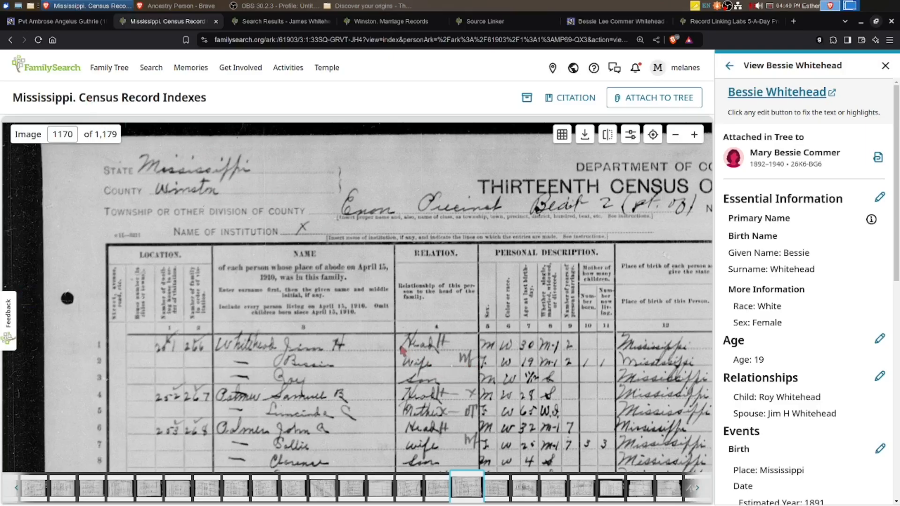
scroll(401, 346, down, 1)
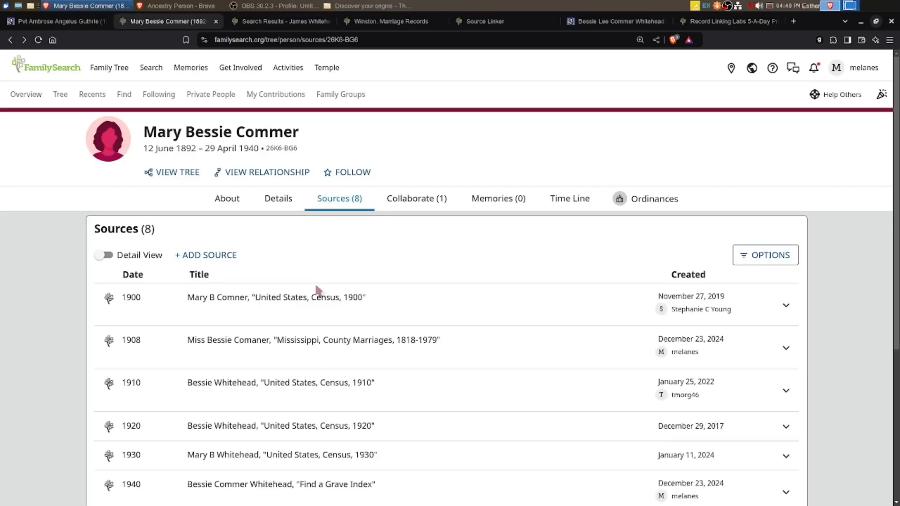
- Go back to the wife's sources and open the original image of her 1930 census record
scroll(802, 301, down, 5)
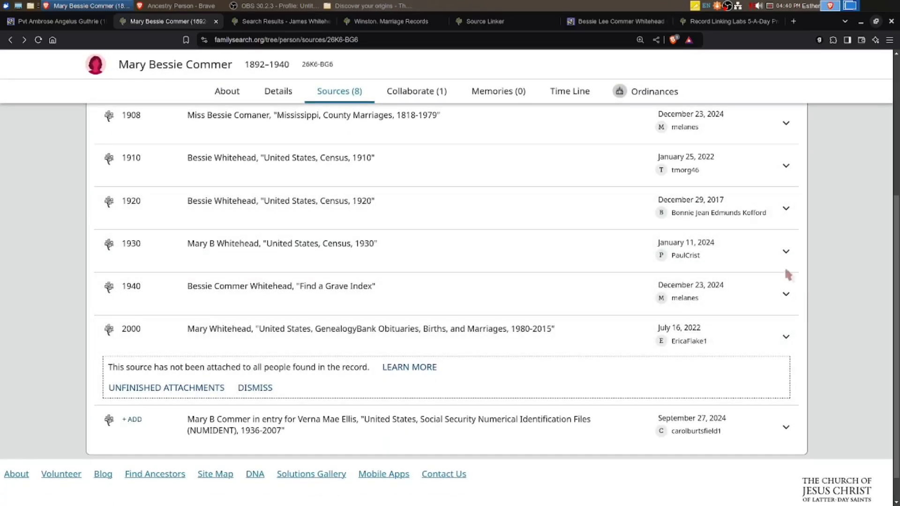
click(296, 265)
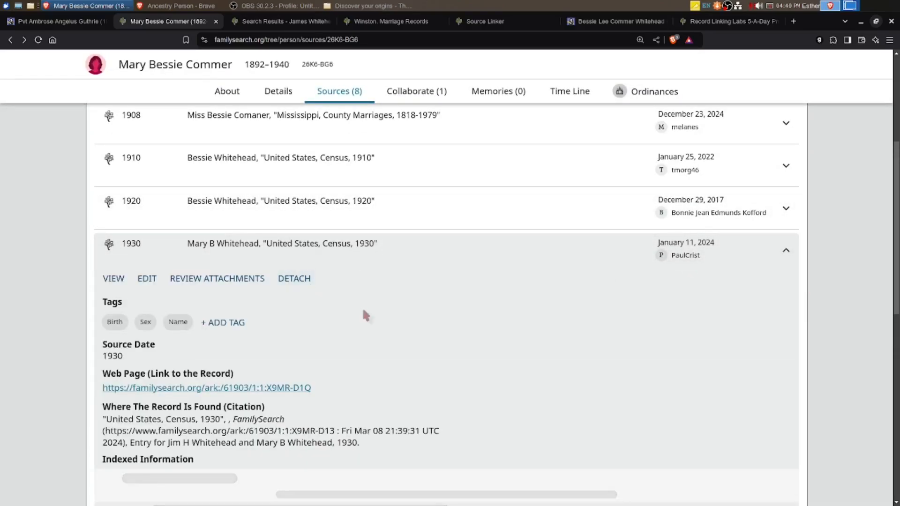
scroll(399, 323, down, 2)
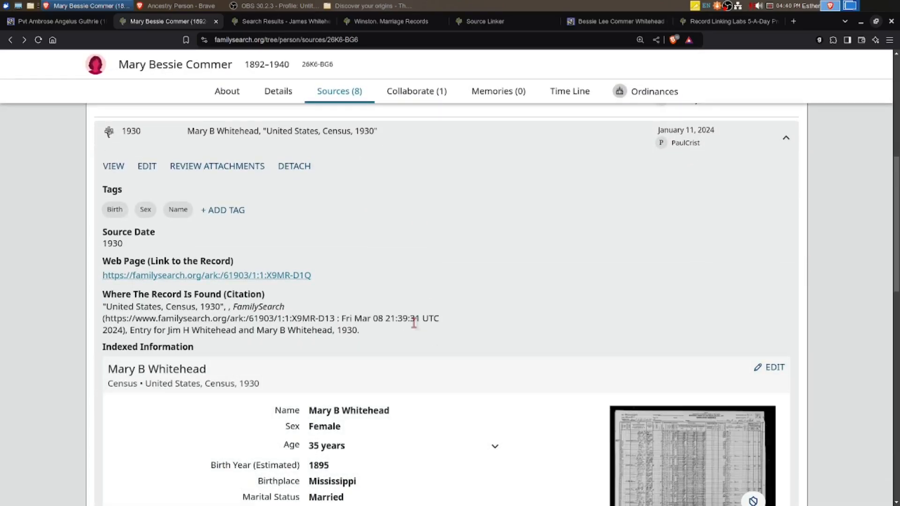
scroll(414, 323, down, 3)
click(669, 314)
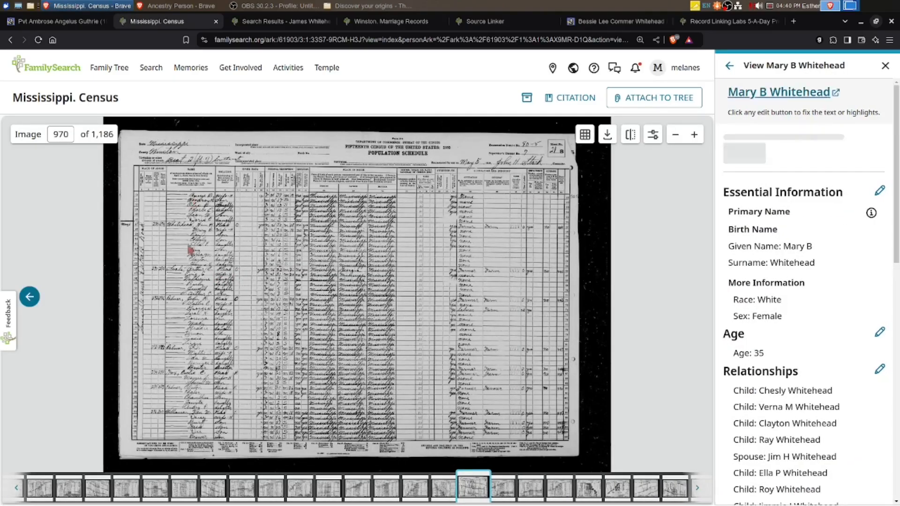
- Examine the household members, their ages and the couple's ages at first marriage in the 1930 census
scroll(181, 294, up, 5)
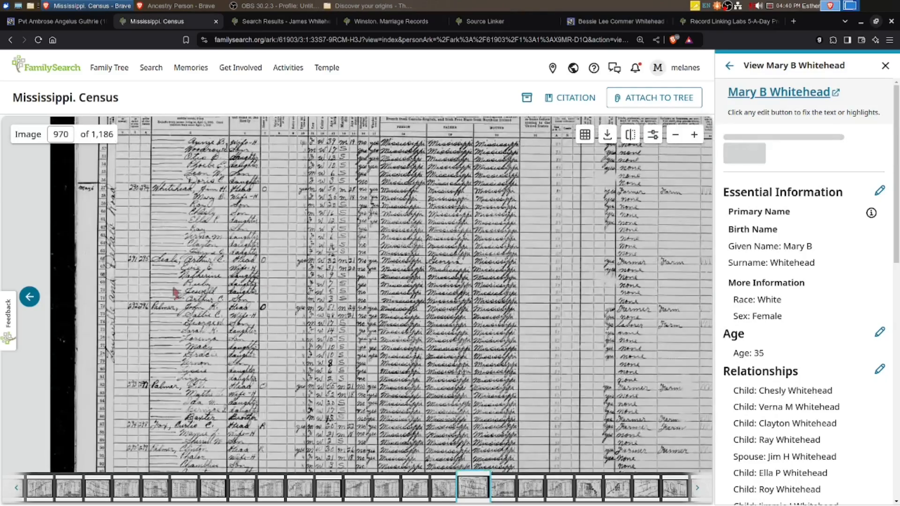
drag(183, 211, 199, 345)
scroll(150, 280, up, 4)
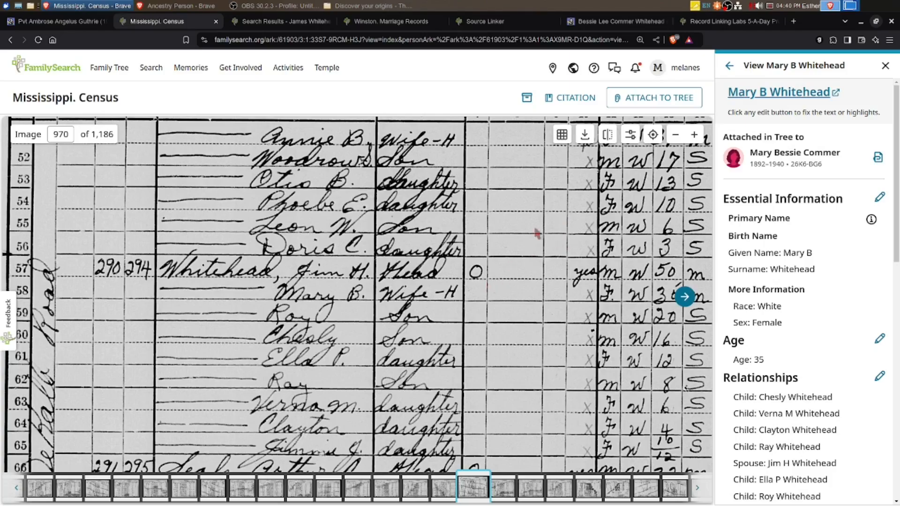
drag(536, 210, 477, 347)
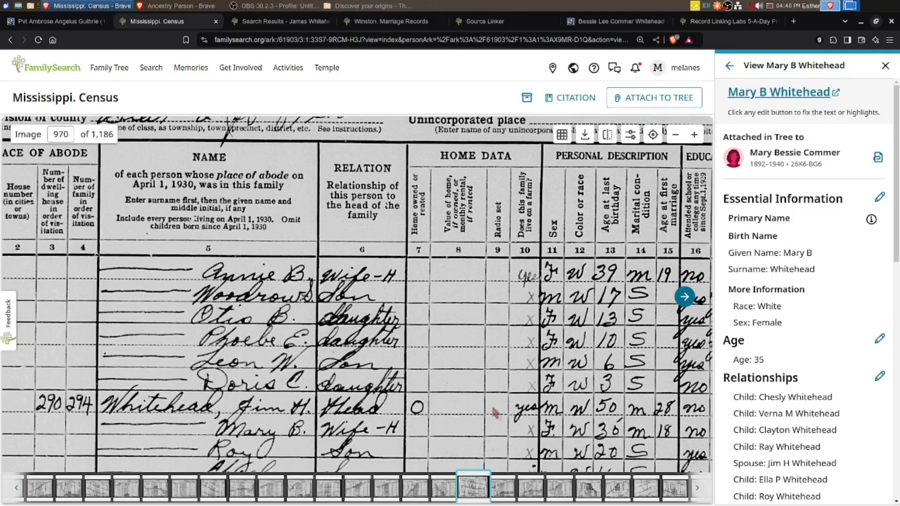
scroll(498, 410, down, 1)
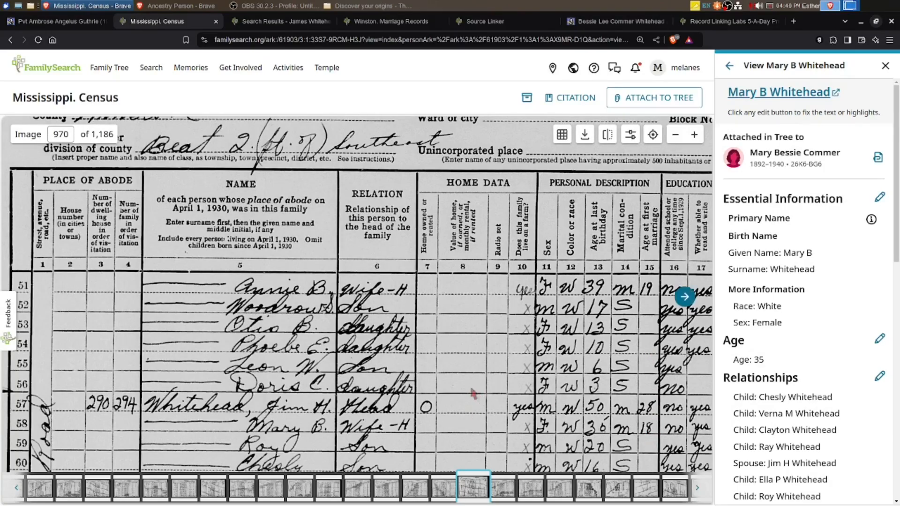
- Check the 1930 census sheet's location heading and the household's birthplace, parents' birthplace and occupation columns
scroll(441, 399, down, 3)
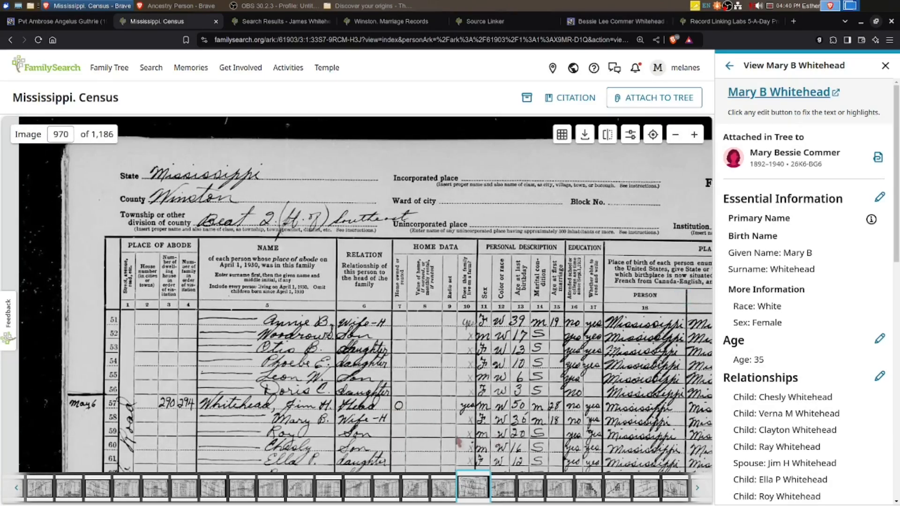
scroll(389, 311, up, 3)
drag(389, 312, 340, 310)
drag(685, 297, 257, 357)
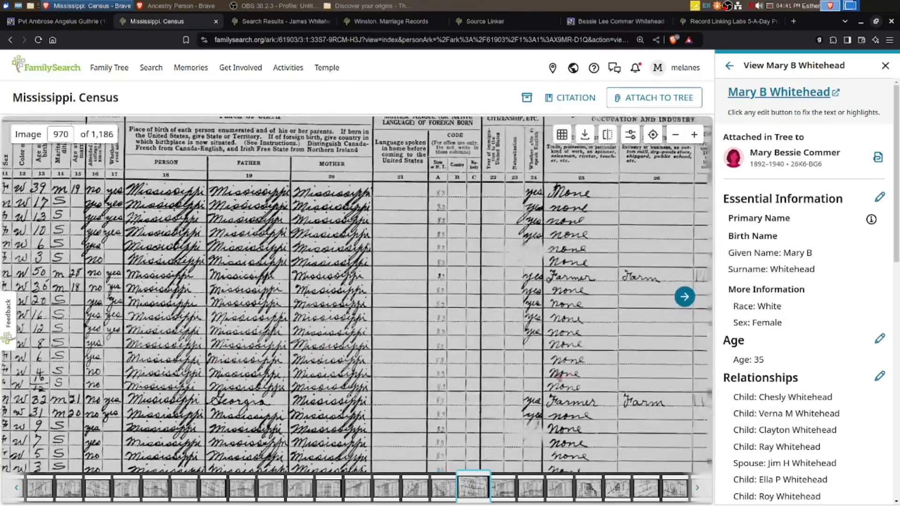
drag(684, 298, 698, 367)
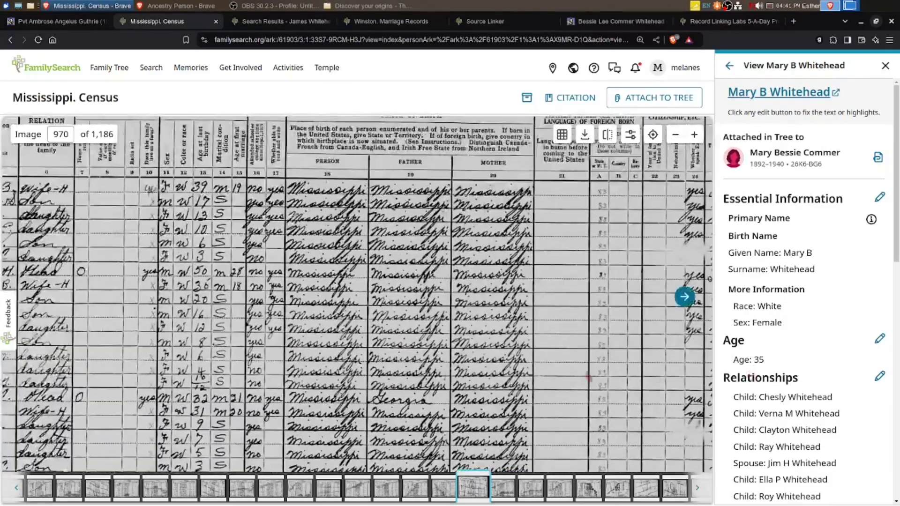
drag(73, 319, 410, 352)
- Return to the wife's details page and review her other information, marriage entry and list of children
click(10, 40)
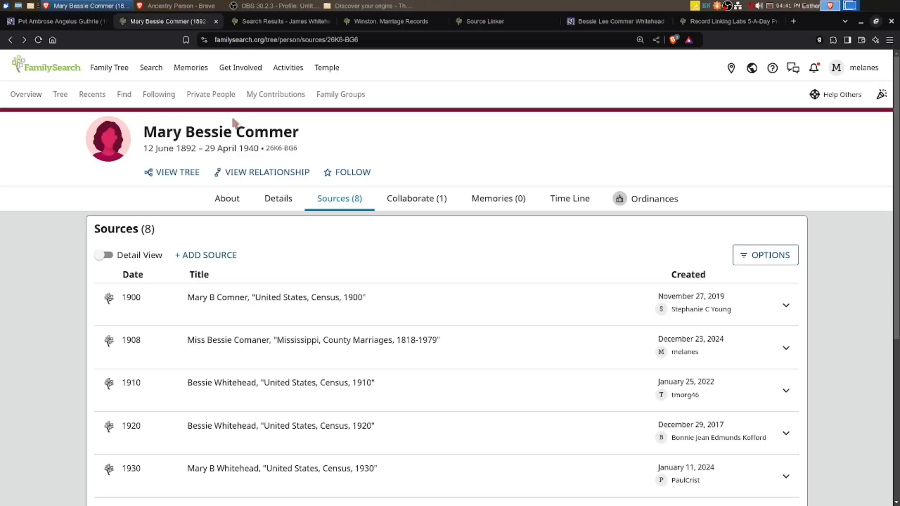
click(281, 203)
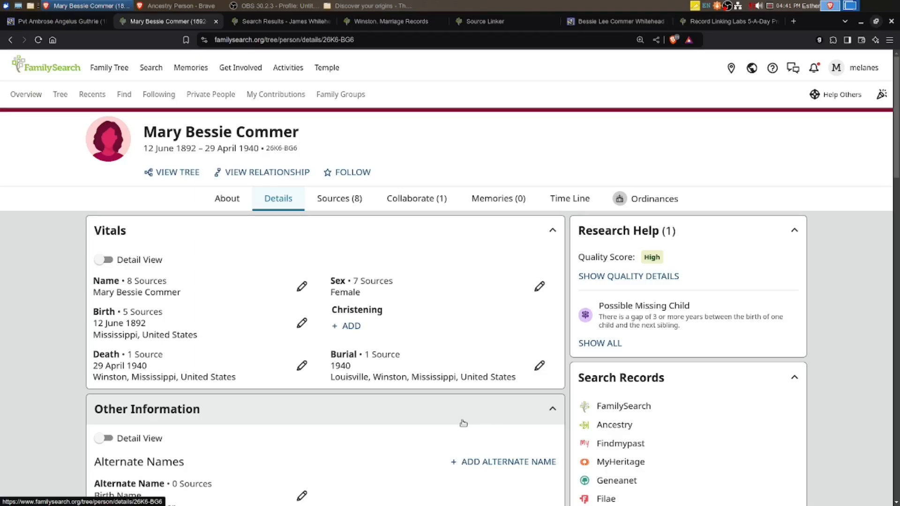
scroll(275, 393, down, 3)
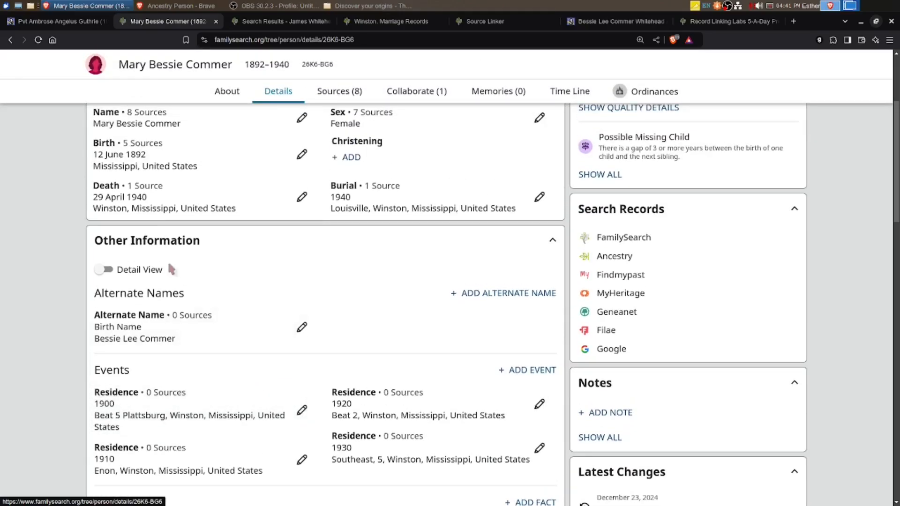
scroll(274, 347, down, 8)
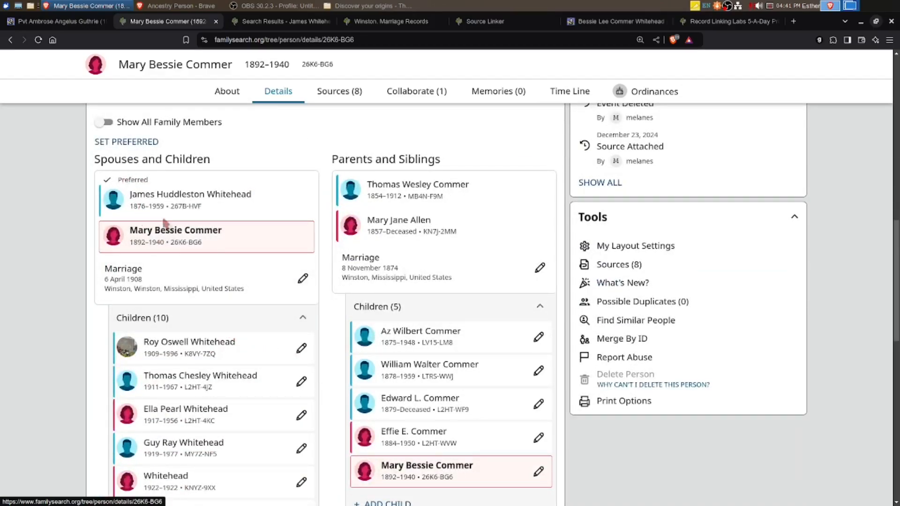
scroll(164, 225, down, 5)
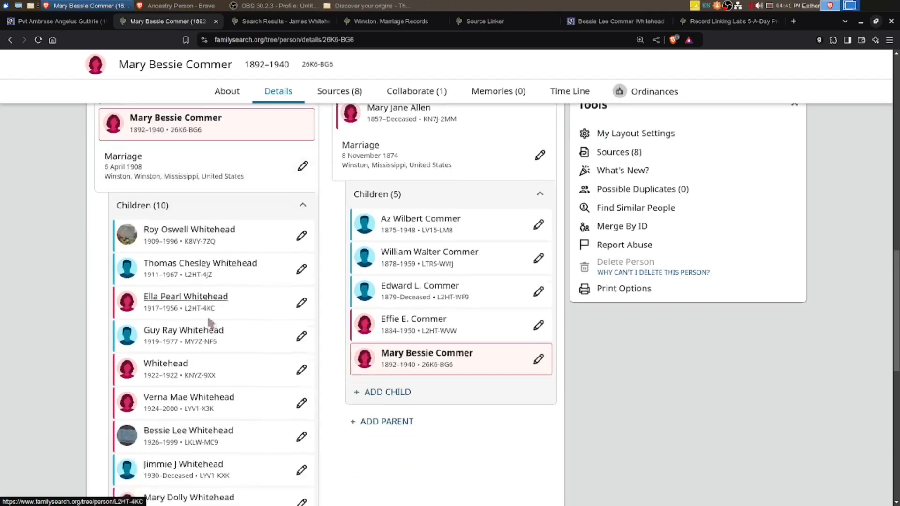
scroll(218, 365, up, 2)
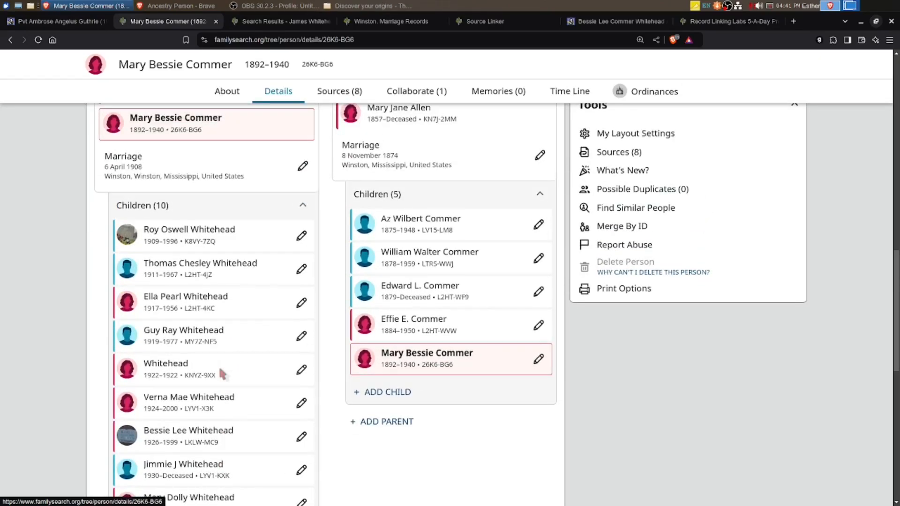
scroll(221, 372, up, 4)
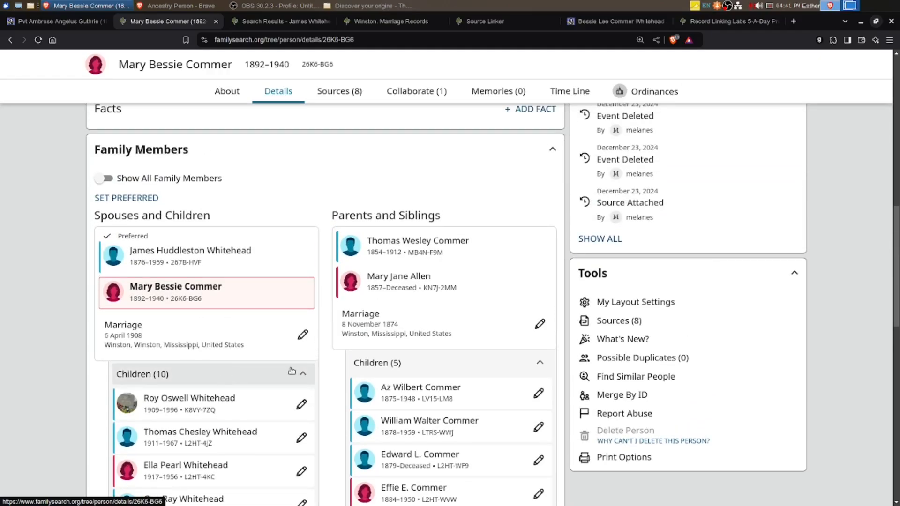
scroll(236, 342, up, 3)
scroll(237, 343, down, 3)
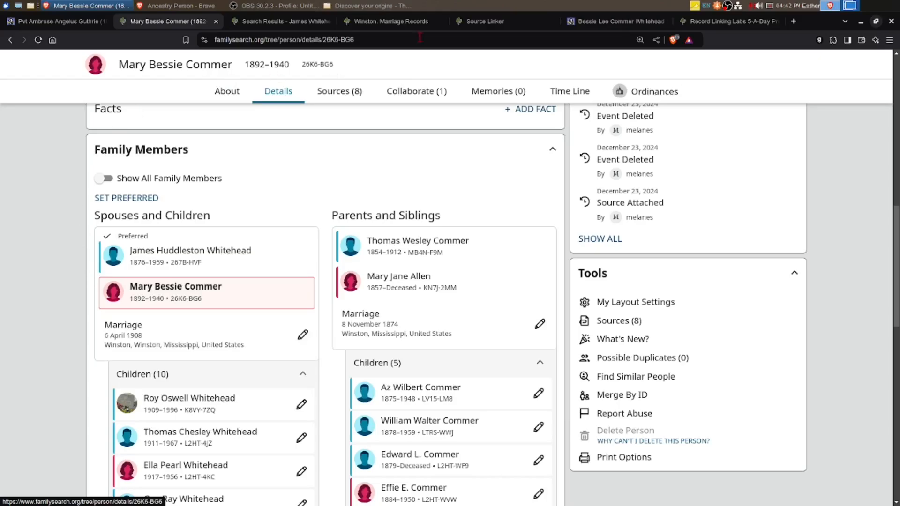
- From the Winston marriage record, open the historical records search in a new tab and go to its collection title search
click(389, 21)
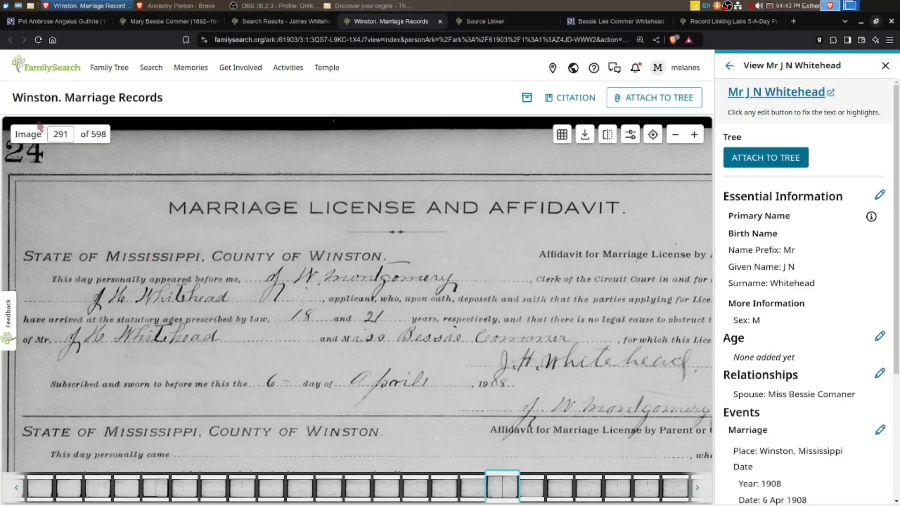
click(150, 69)
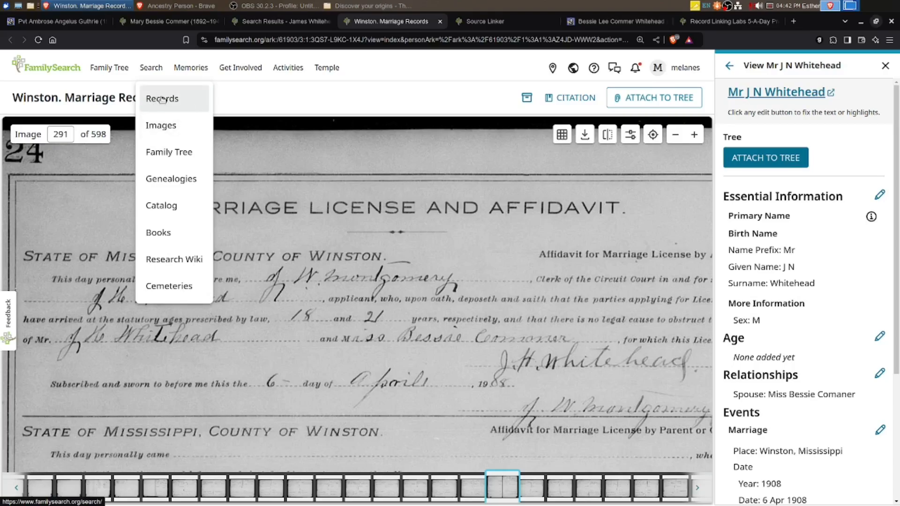
click(287, 96)
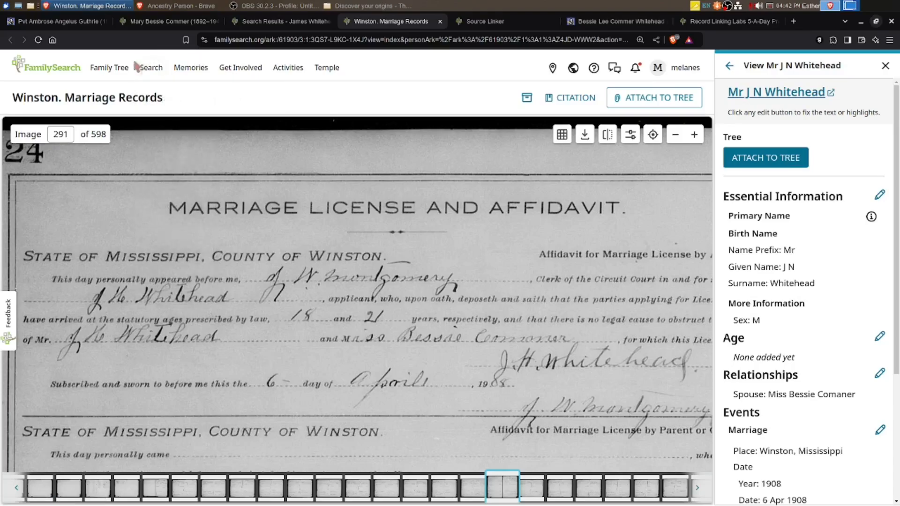
click(148, 69)
right_click(149, 96)
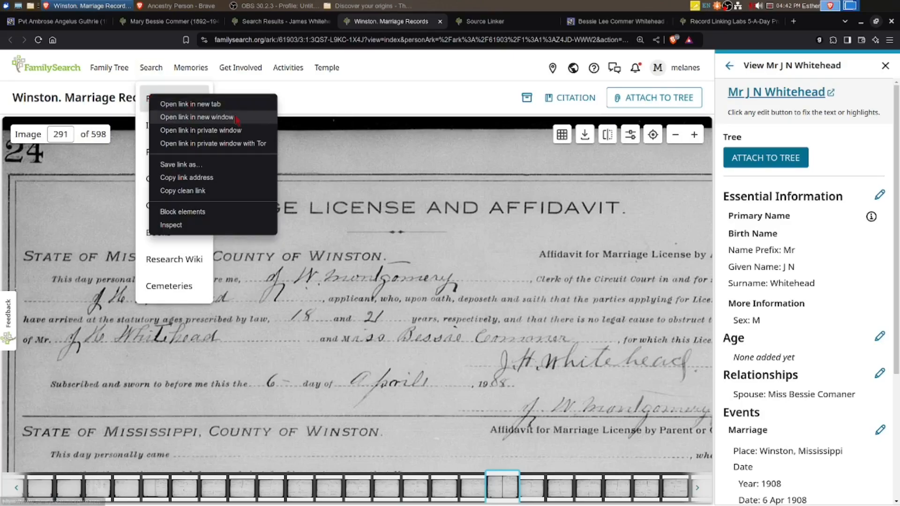
click(216, 104)
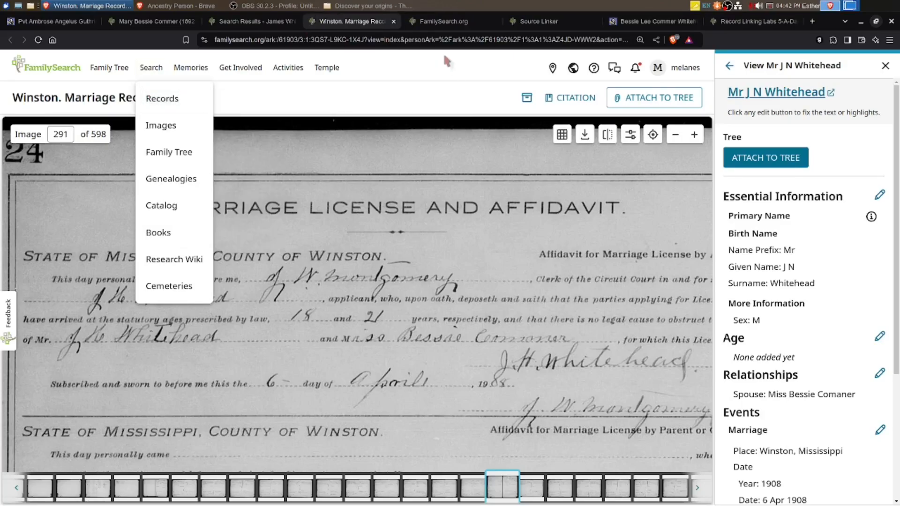
click(441, 23)
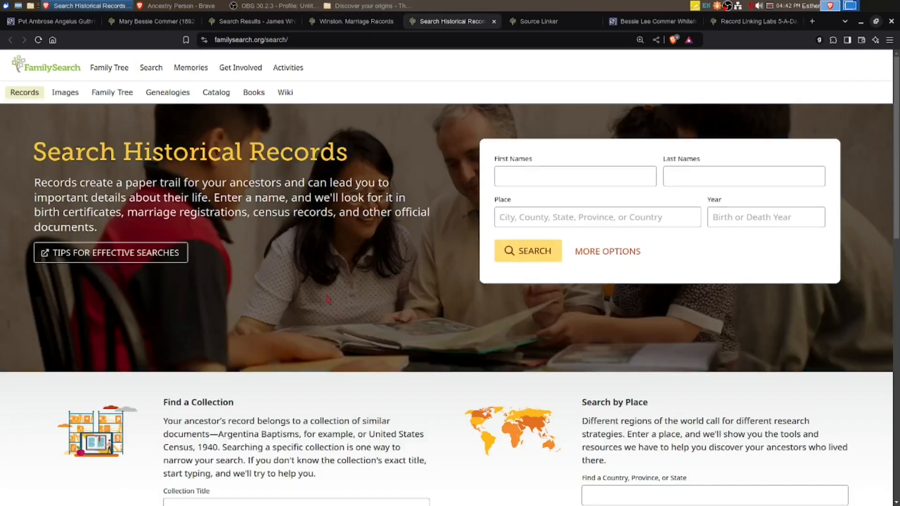
scroll(219, 295, down, 5)
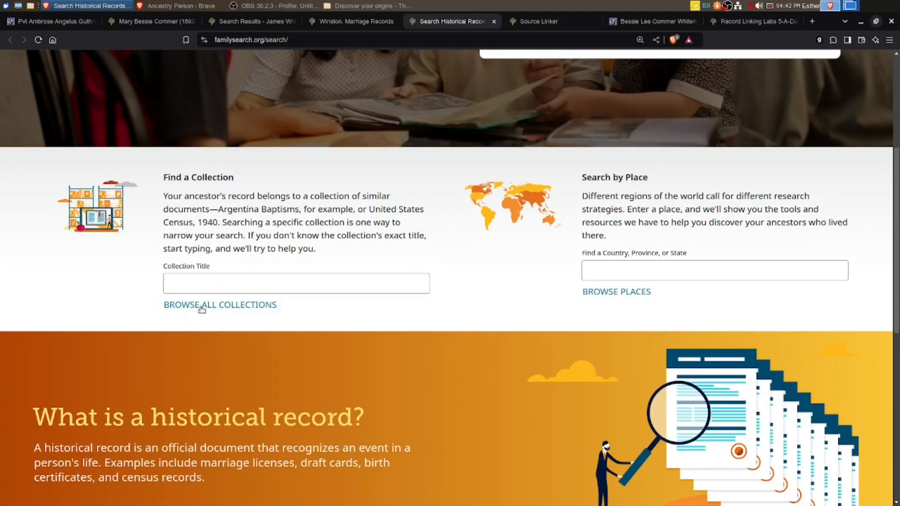
click(207, 280)
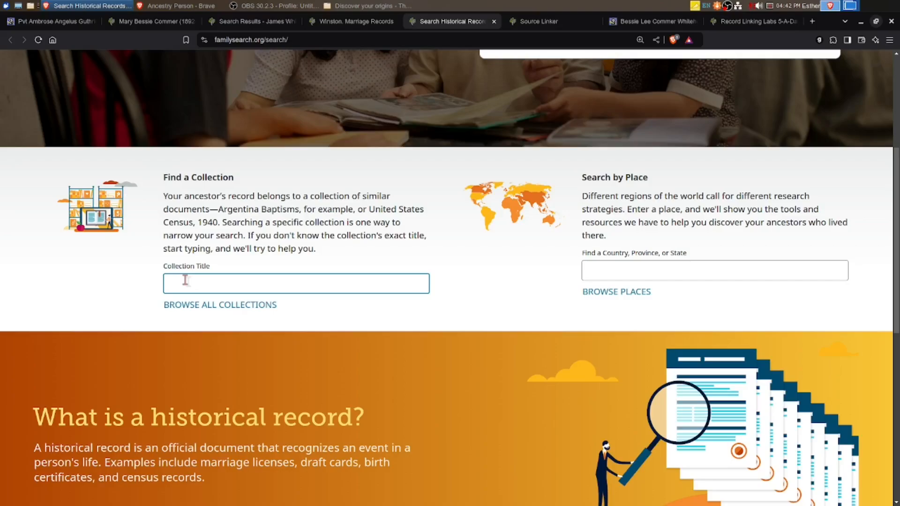
text(Marriage)
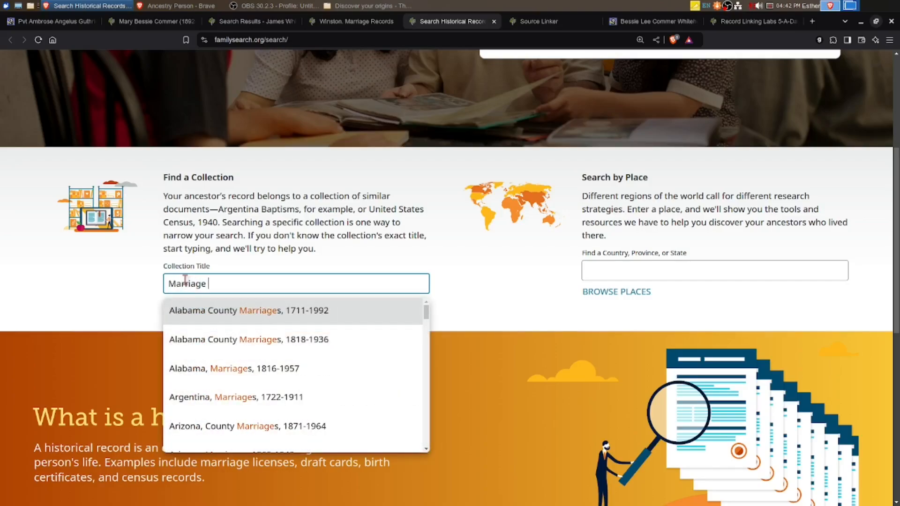
text( m)
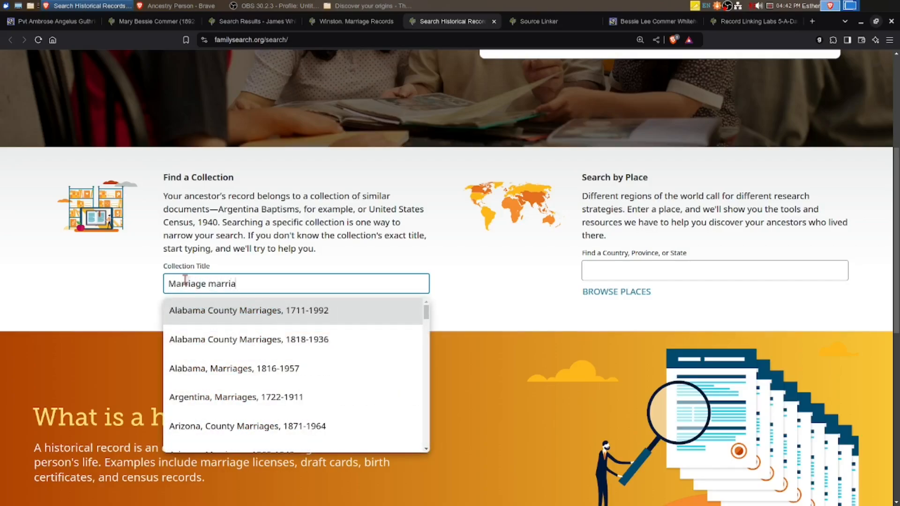
text(arria)
key(BackSpace)
key(BackSpace)
key(BackSpace)
key(BackSpace)
key(BackSpace)
key(BackSpace)
key(BackSpace)
key(BackSpace)
key(BackSpace)
key(BackSpace)
key(BackSpace)
key(BackSpace)
key(BackSpace)
key(BackSpace)
key(BackSpace)
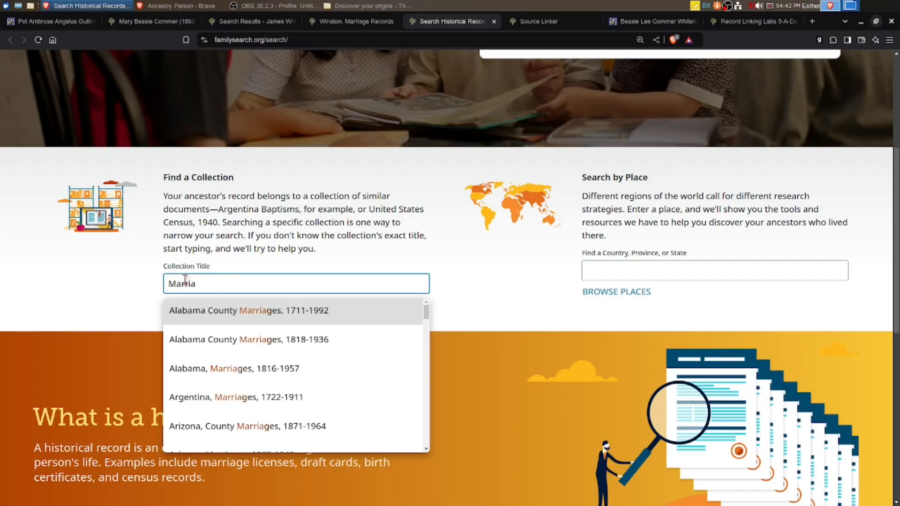
- Search collection titles for "Mississippi marr" and open the collection "Mississippi, County Marriages, 1818-1979"
text(MIssi)
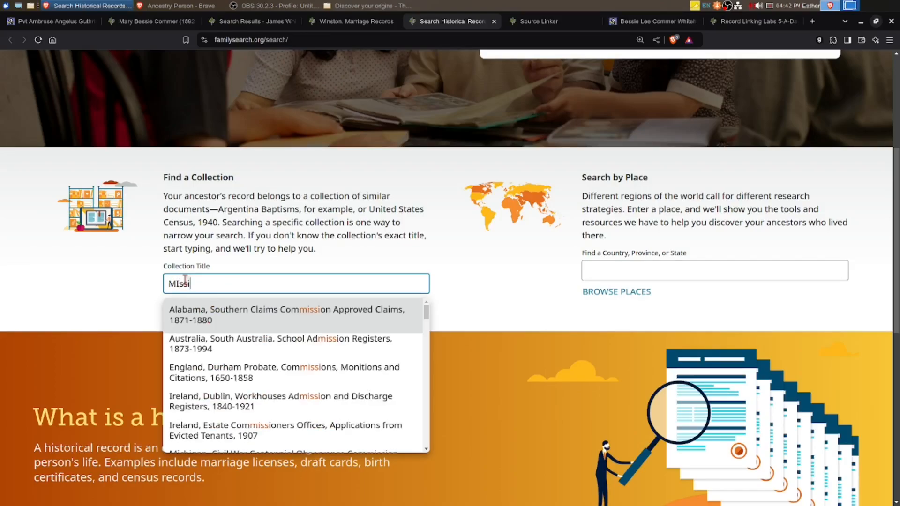
text(ssi)
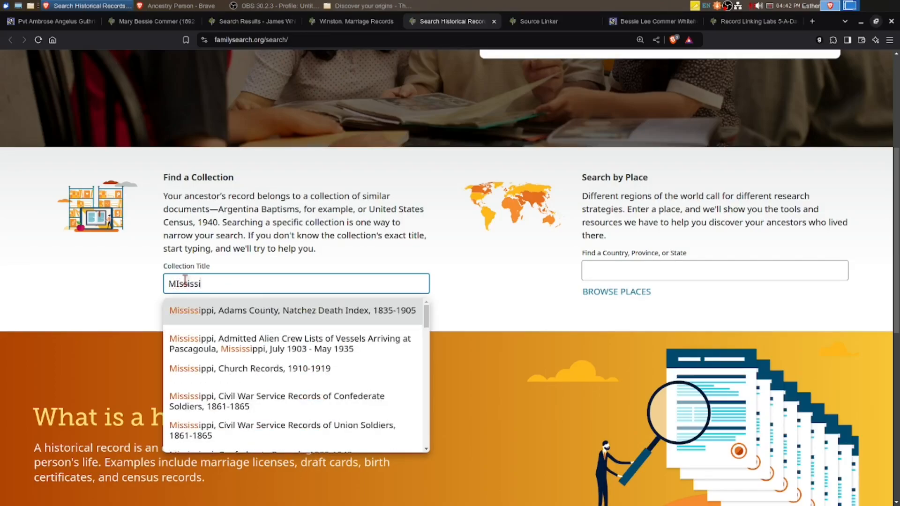
text(ppi)
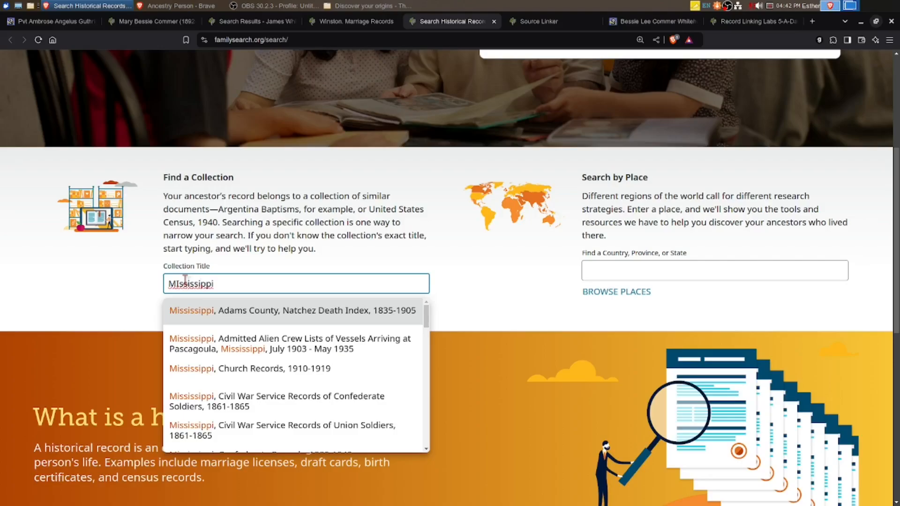
text( marr)
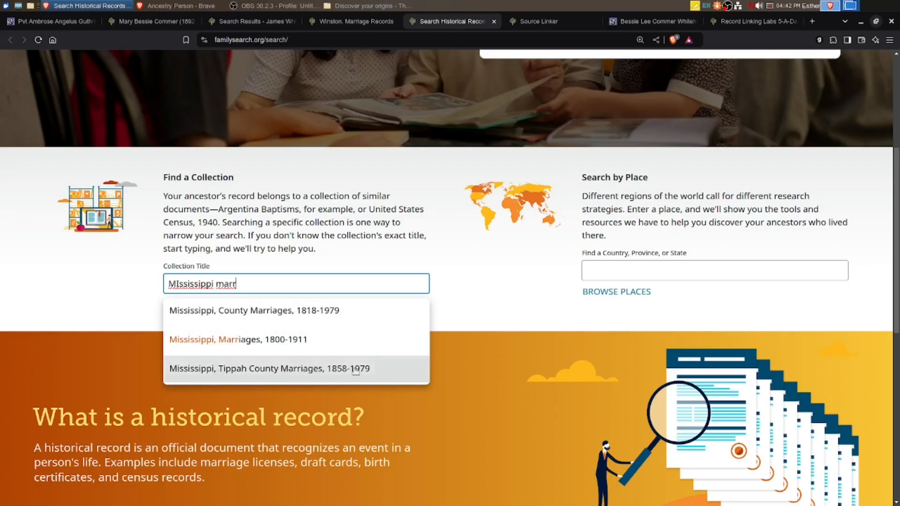
click(263, 310)
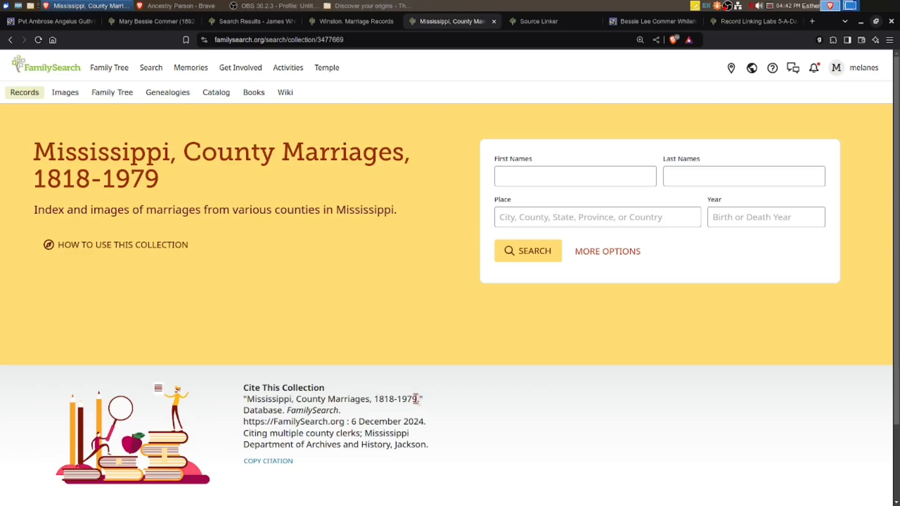
- Select the title "Mississippi, County Marriages, 1818-1979" in the collection's citation and return to the wife's details page
drag(416, 396, 248, 397)
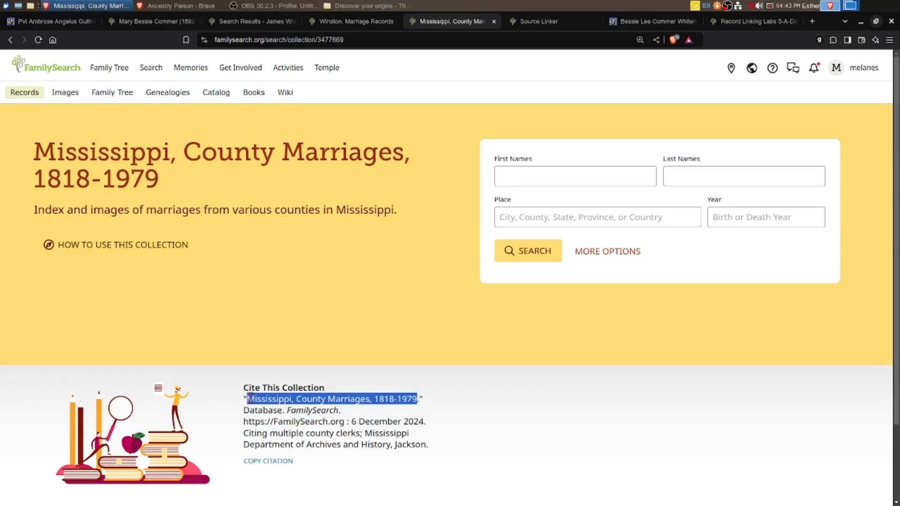
click(332, 23)
click(250, 26)
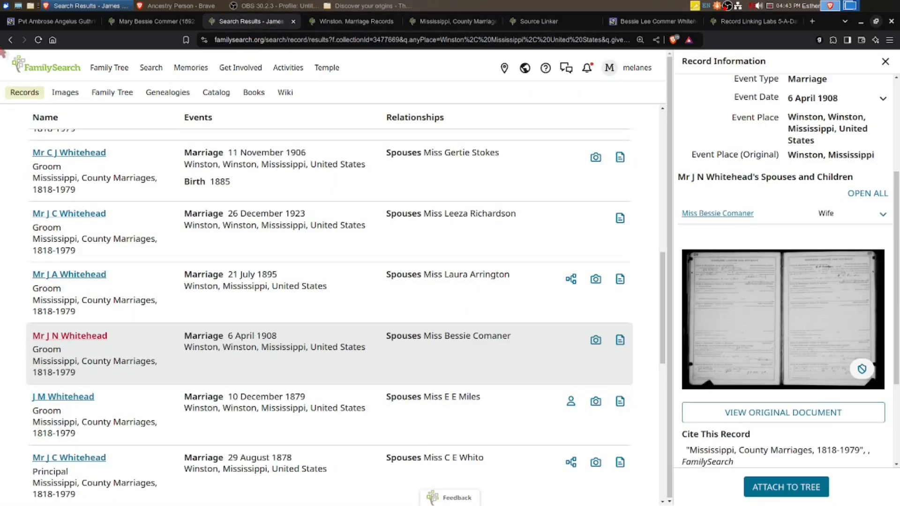
click(149, 21)
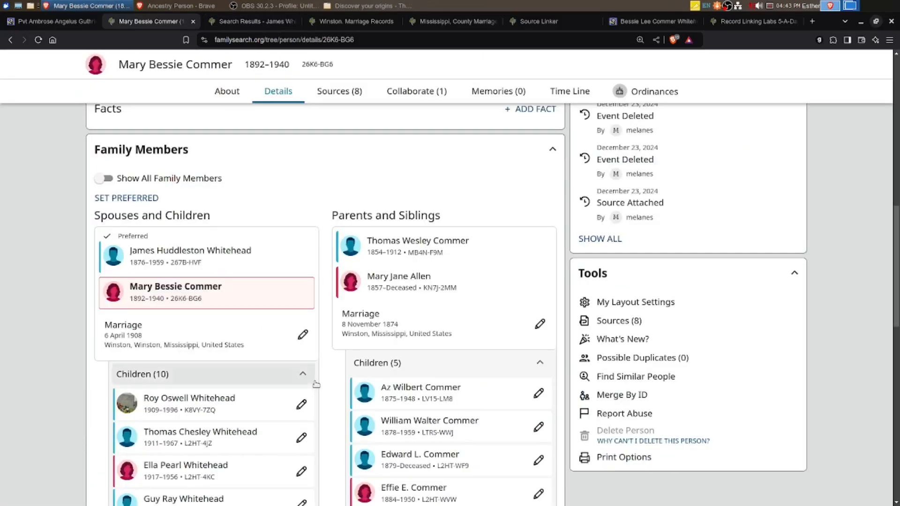